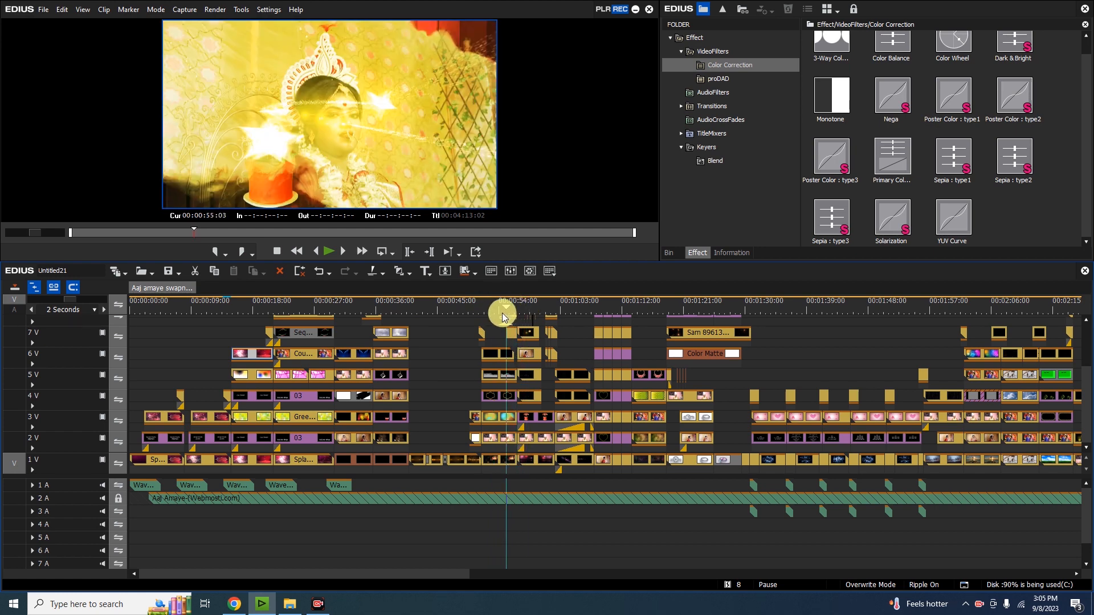
# Browse the effect library's Color Correction and proDAD folders and the main VideoFilters list
pyautogui.click(706, 254)
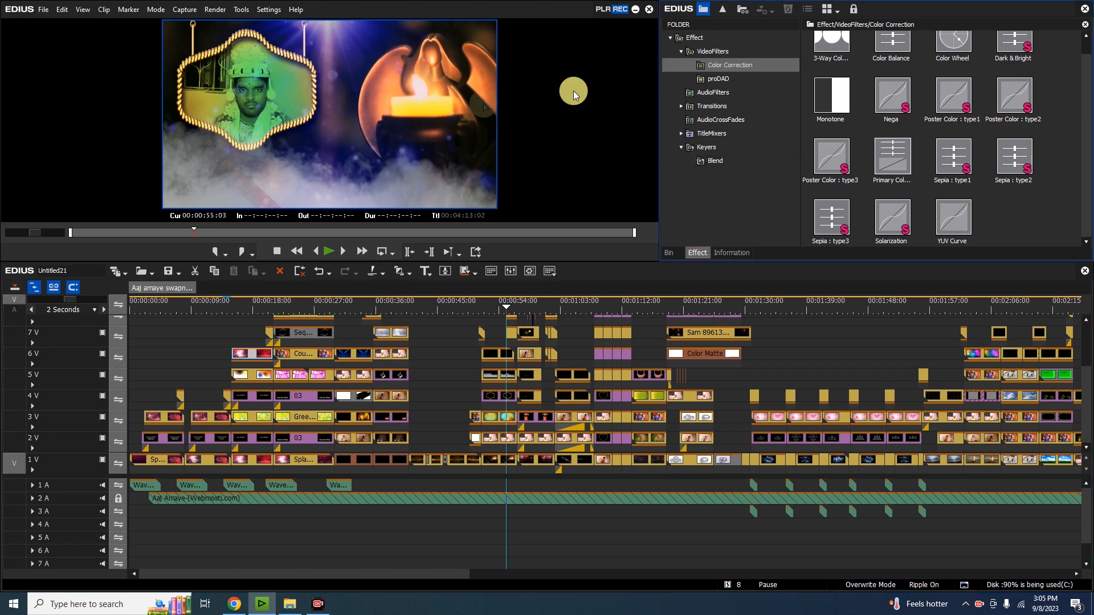
pyautogui.click(716, 78)
pyautogui.click(716, 65)
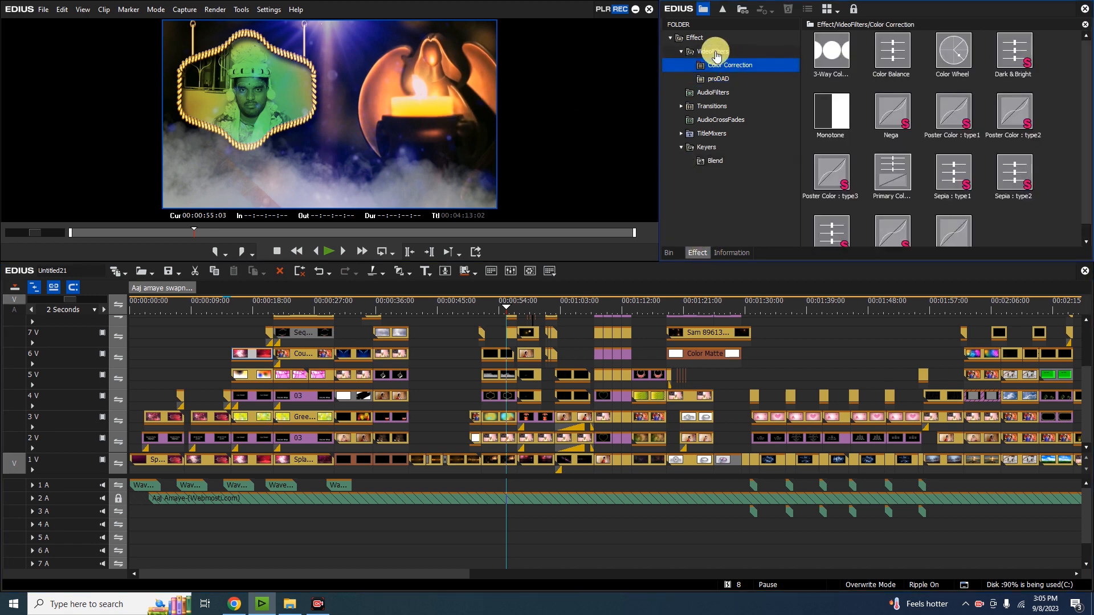
pyautogui.click(713, 52)
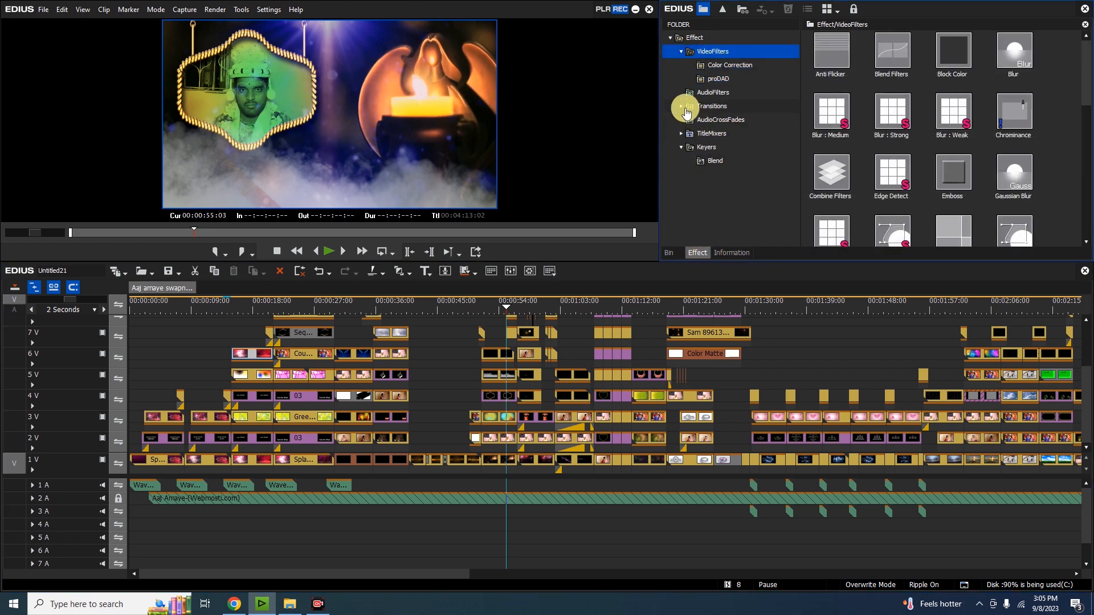
# Preview the composited wedding shots on the timeline from about 00:00:53 to 00:00:58
pyautogui.moveTo(504, 309); pyautogui.dragTo(494, 309)
pyautogui.click(501, 354)
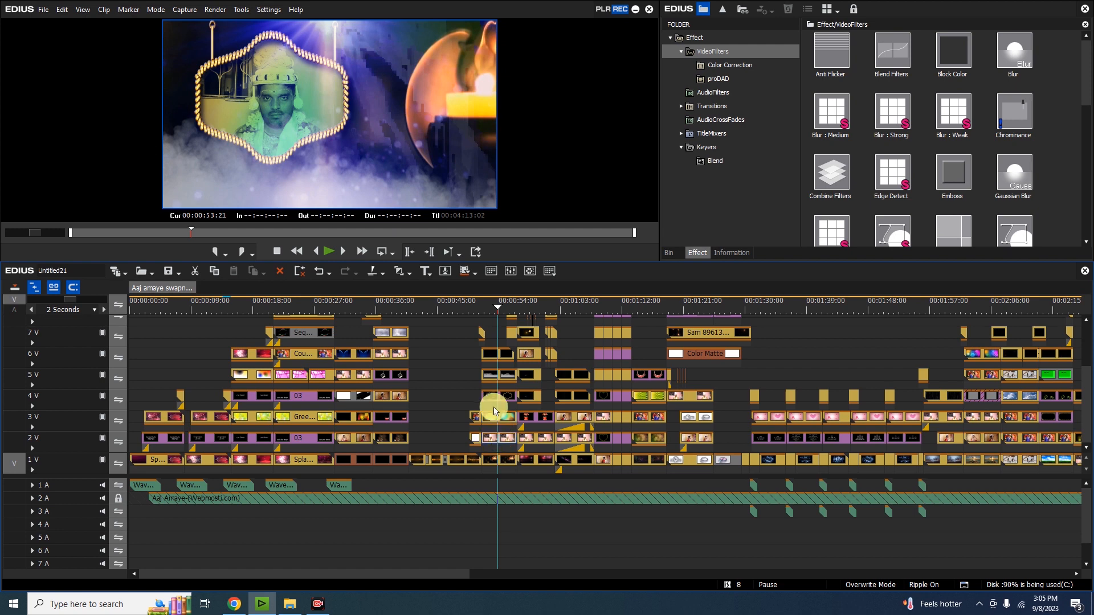
pyautogui.click(531, 302)
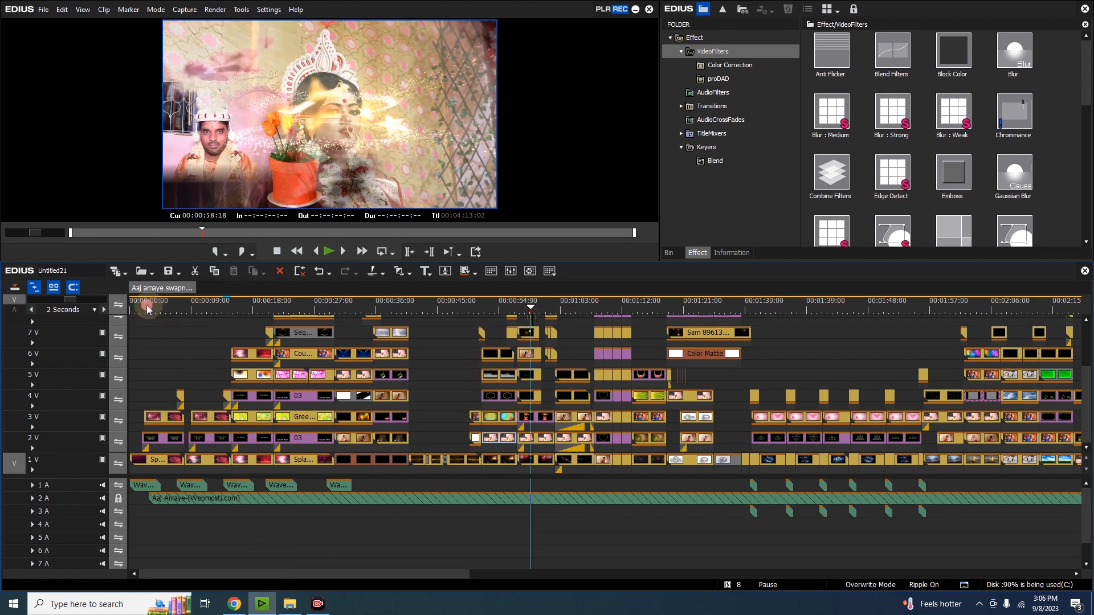
# Play the opening of the sequence at a 5-frame timeline scale and mute audio track 1A
pyautogui.press('Home')
pyautogui.scroll(3, 144, 320)
pyautogui.moveTo(147, 310); pyautogui.dragTo(222, 324)
pyautogui.press('space')
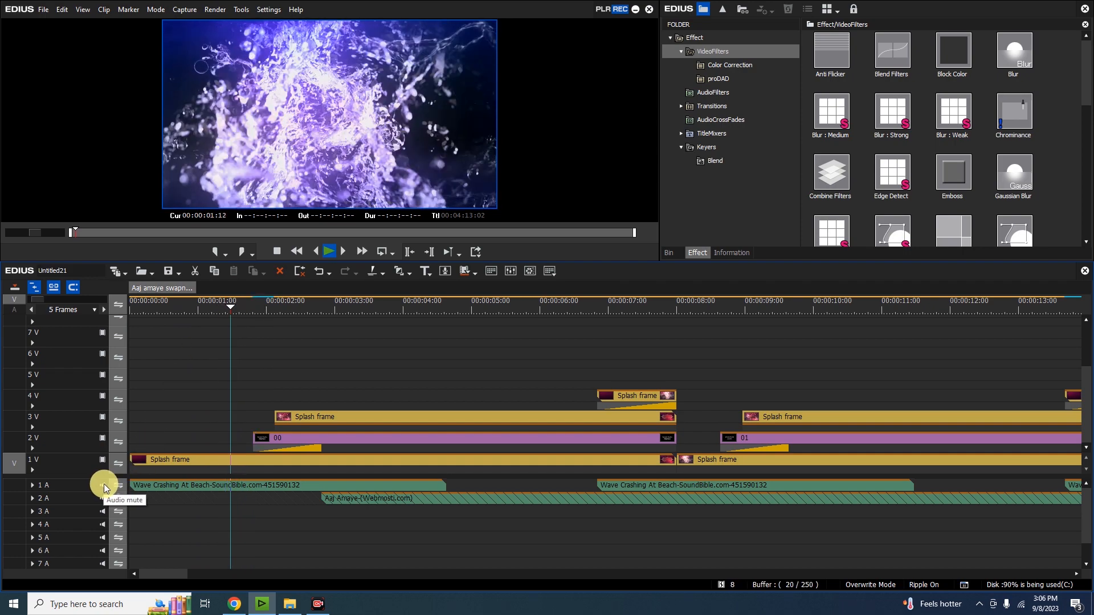
pyautogui.press('space')
pyautogui.click(104, 484)
# Play the source footage of the first Splash frame clip on track 1V in the clip player
pyautogui.click(246, 461)
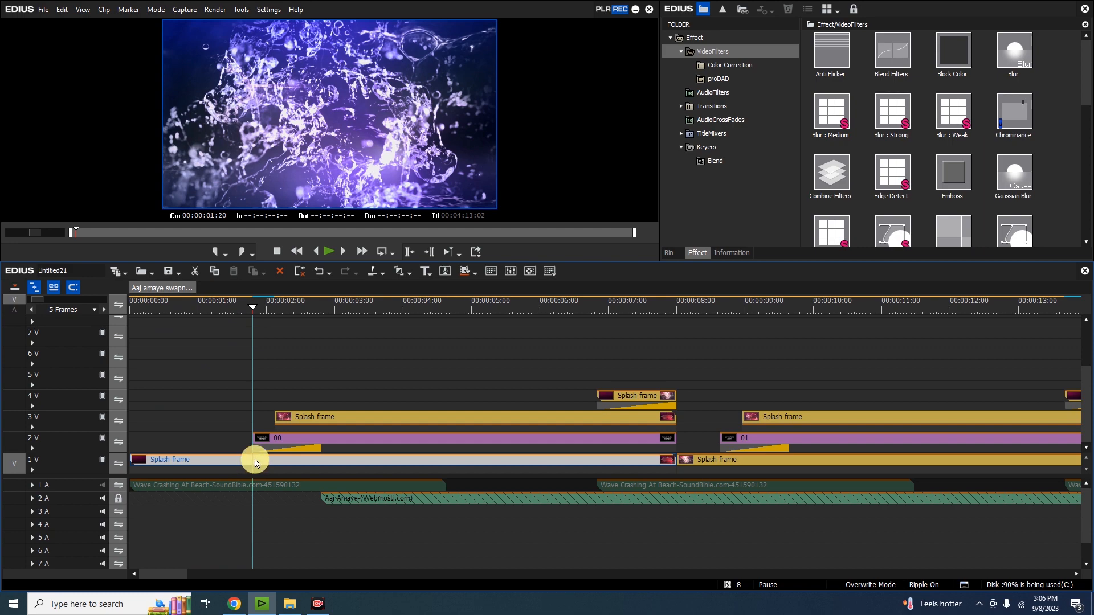
pyautogui.doubleClick(254, 462)
pyautogui.press('space')
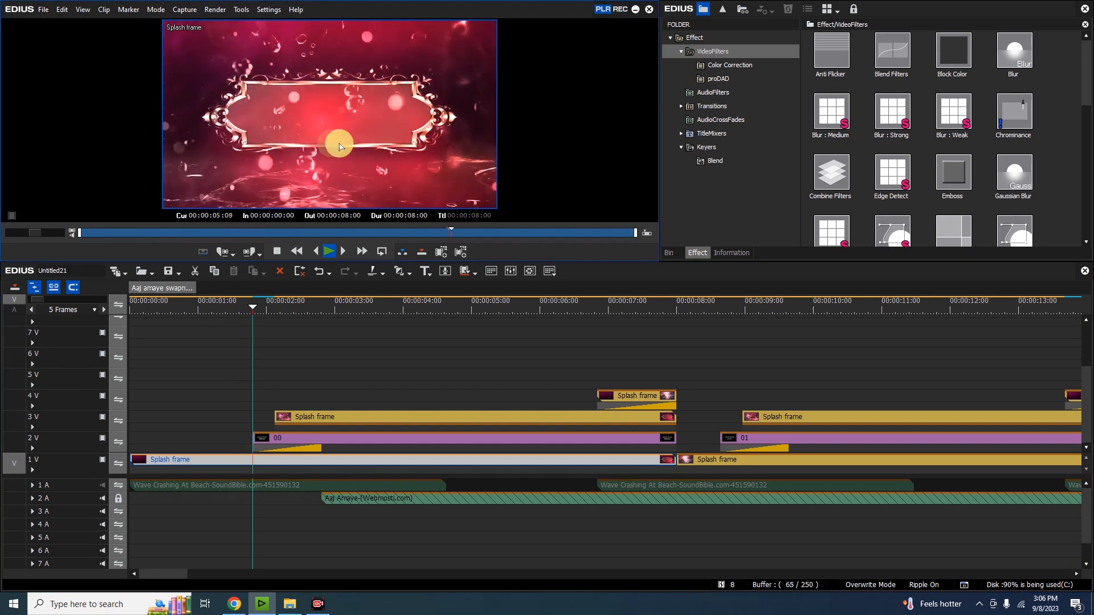
pyautogui.press('space')
# Compare the first Splash frame clip on track 1V with and without its Color Wheel filter, leaving the filter enabled
pyautogui.moveTo(248, 307); pyautogui.dragTo(219, 320)
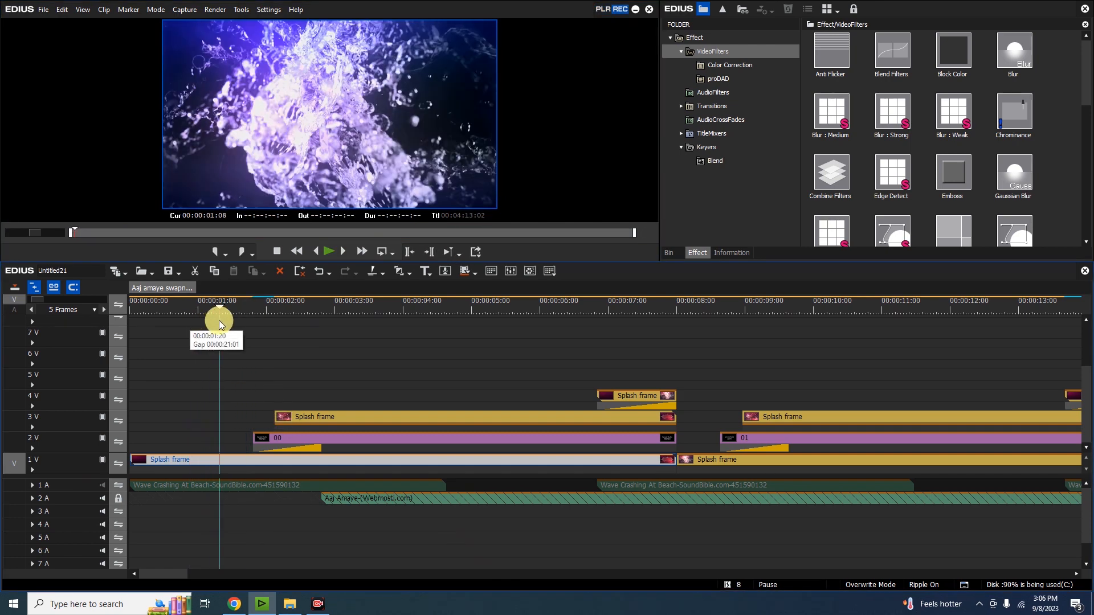
pyautogui.click(248, 475)
pyautogui.click(733, 253)
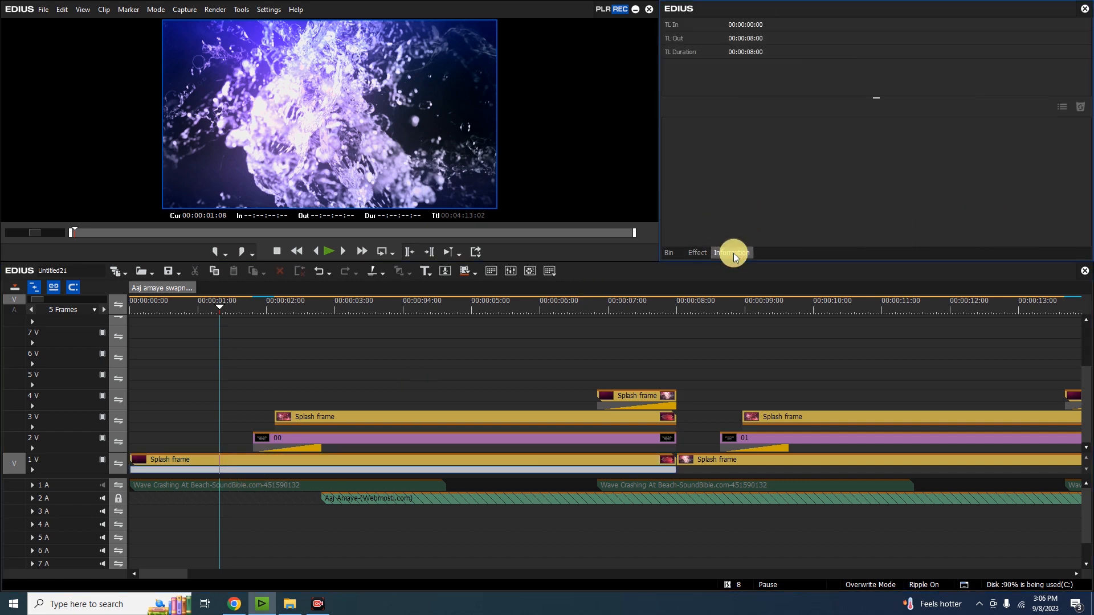
pyautogui.click(280, 460)
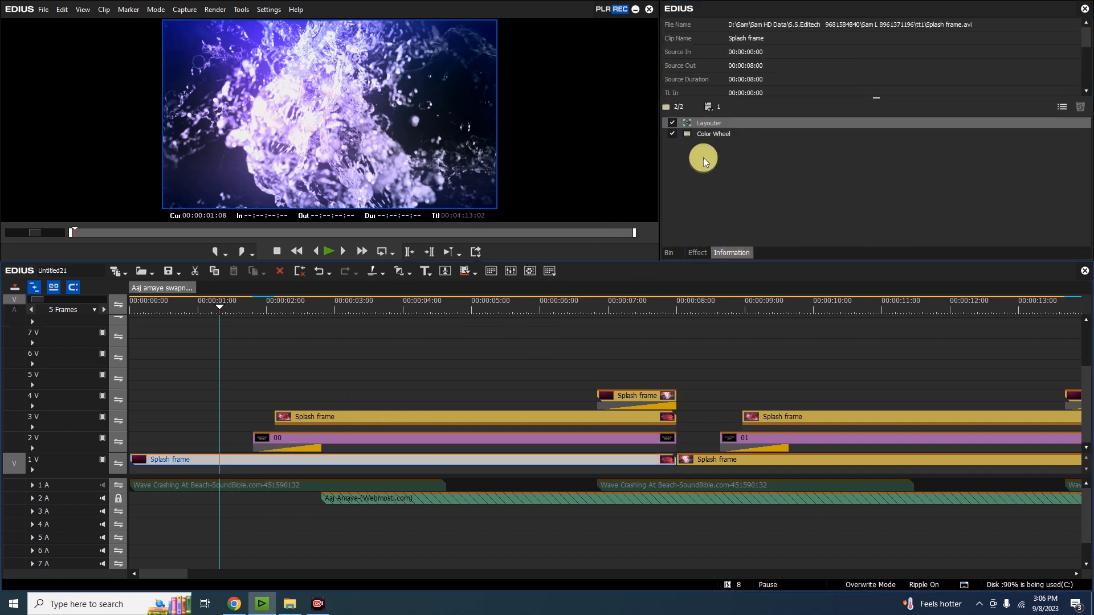
pyautogui.click(671, 135)
pyautogui.click(672, 134)
pyautogui.click(673, 135)
pyautogui.click(672, 135)
pyautogui.click(672, 134)
pyautogui.click(672, 134)
# At 00:00:03:22, compare the first Splash frame clip on track 3V with and without its Overlay blend, leaving it enabled
pyautogui.moveTo(236, 308); pyautogui.dragTo(394, 310)
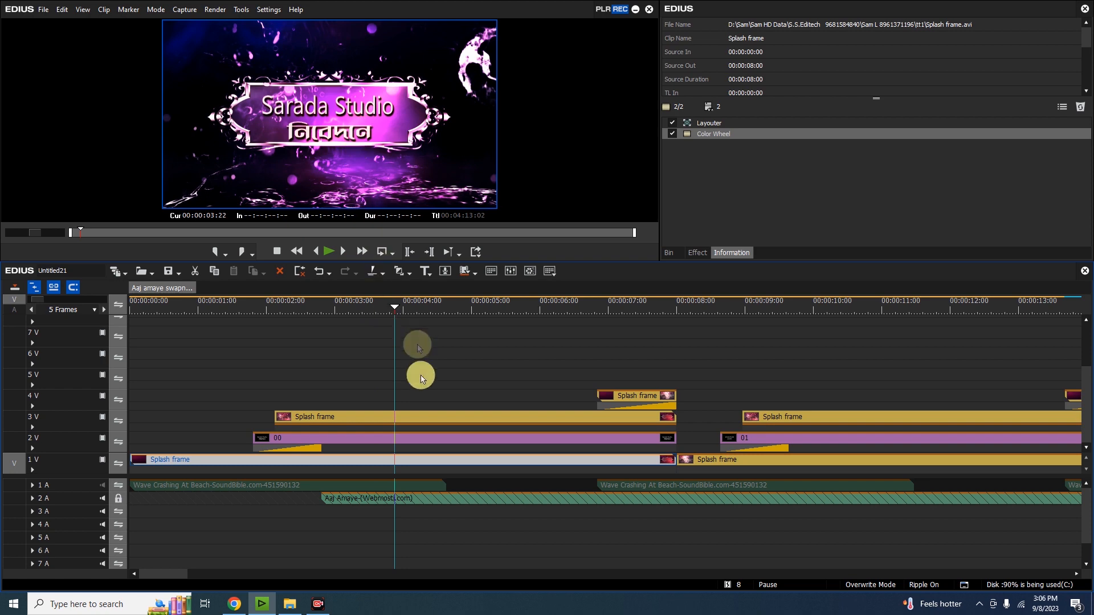
pyautogui.click(406, 420)
pyautogui.click(405, 426)
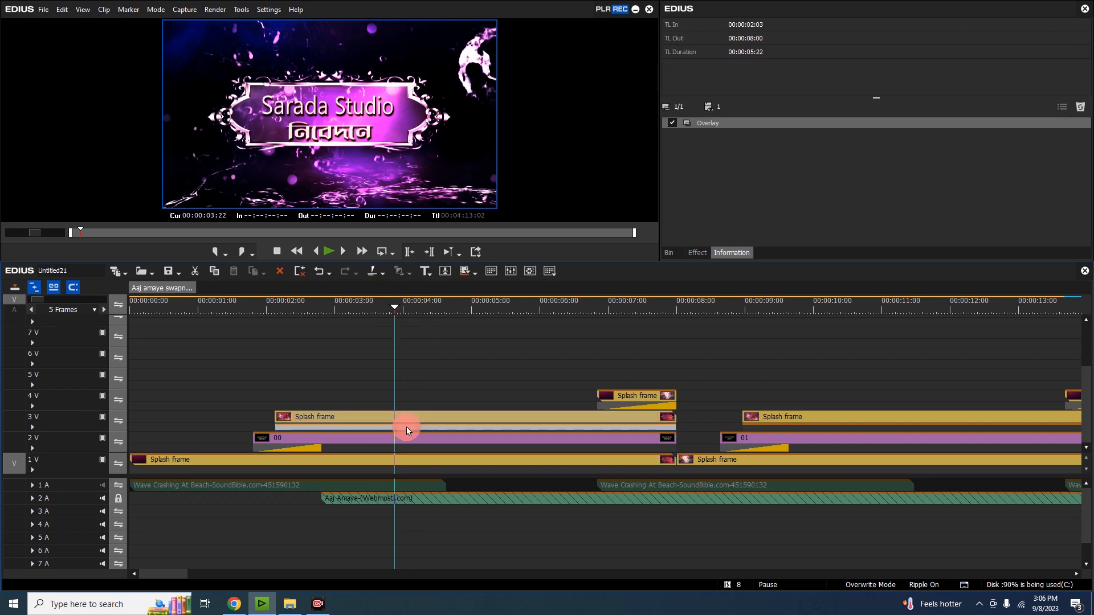
pyautogui.click(670, 123)
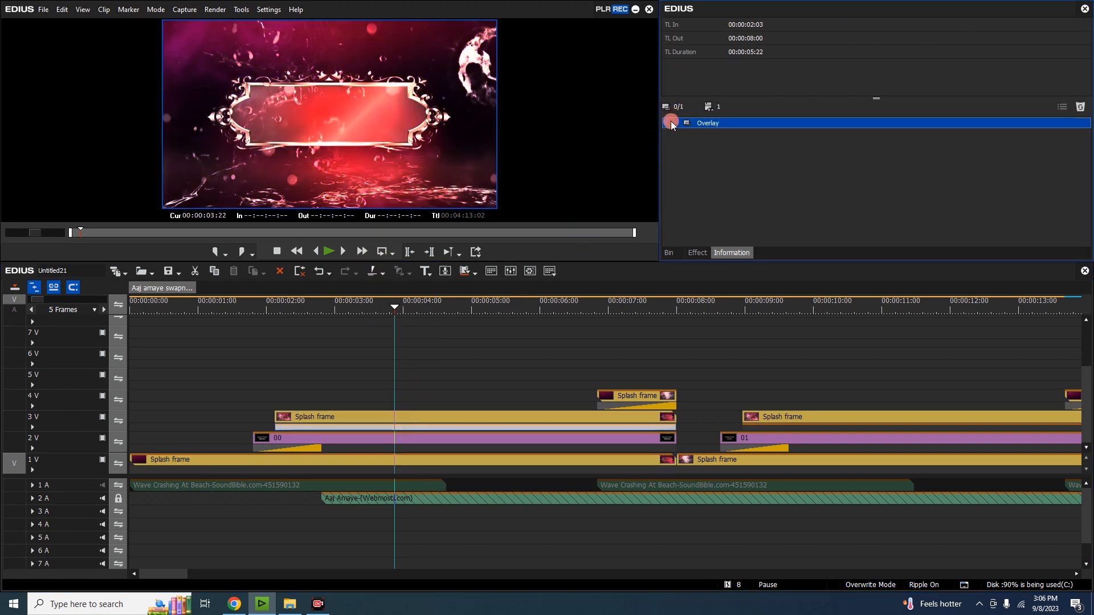
pyautogui.click(670, 123)
# Inspect the Layouter entry of title clip 00 and load the first Splash frame clip on track 3V into the player
pyautogui.click(437, 442)
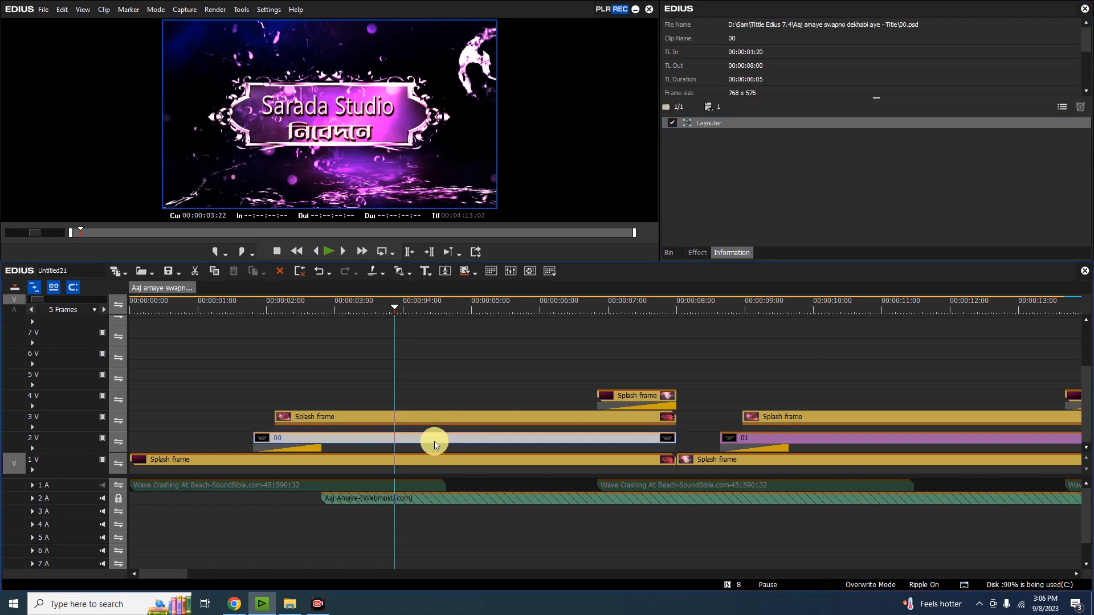
pyautogui.click(671, 122)
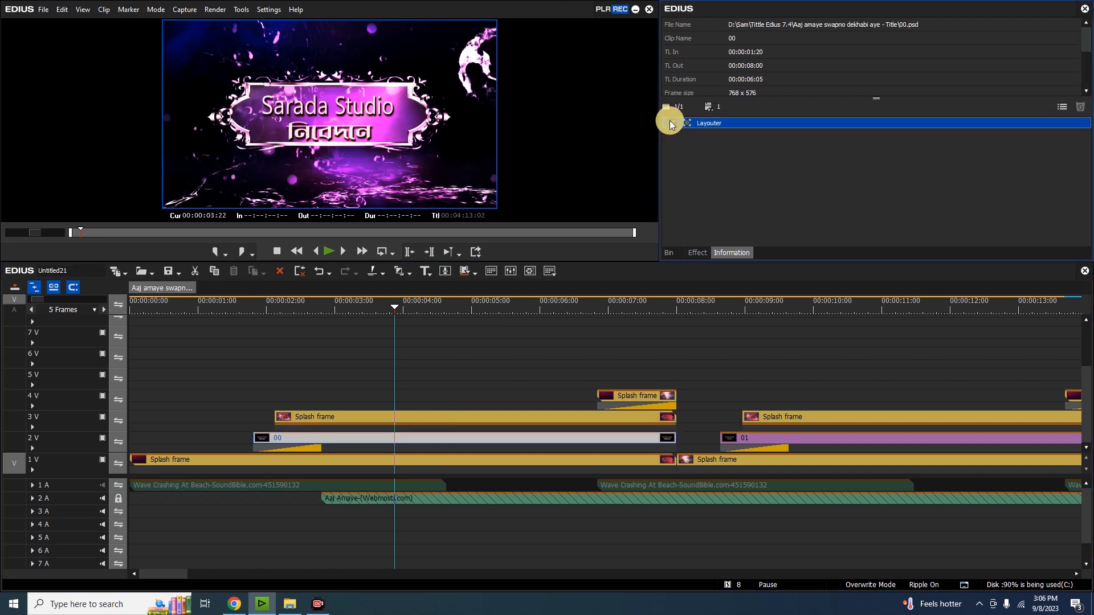
pyautogui.click(424, 419)
pyautogui.doubleClick(423, 419)
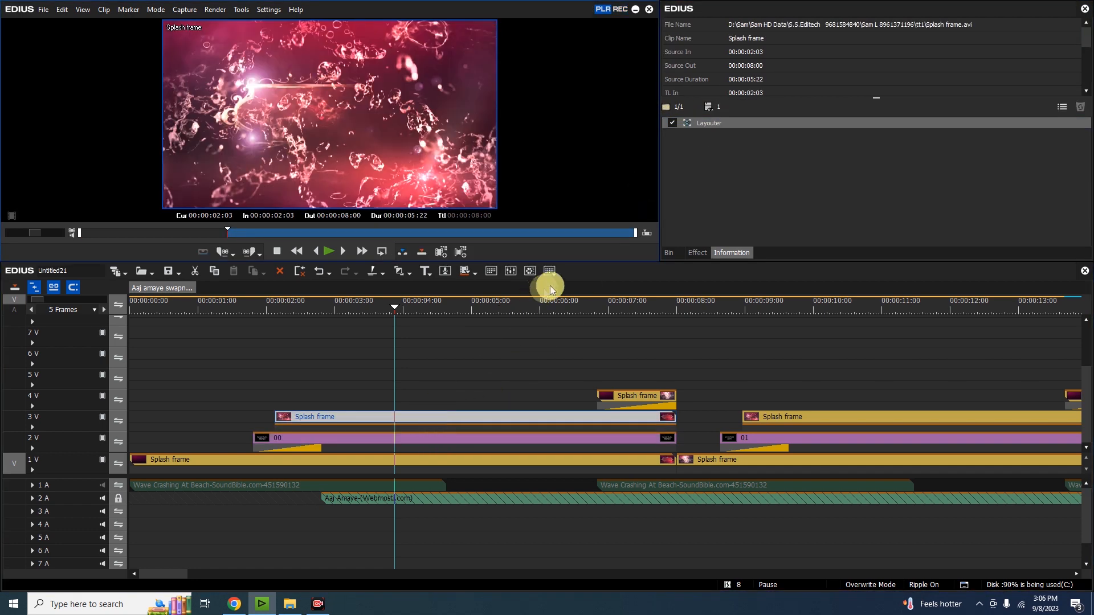
# Temporarily hide video track 2V to view the frame without its title, and play the source of the 3V Splash frame clip
pyautogui.moveTo(394, 309); pyautogui.dragTo(446, 310)
pyautogui.click(102, 438)
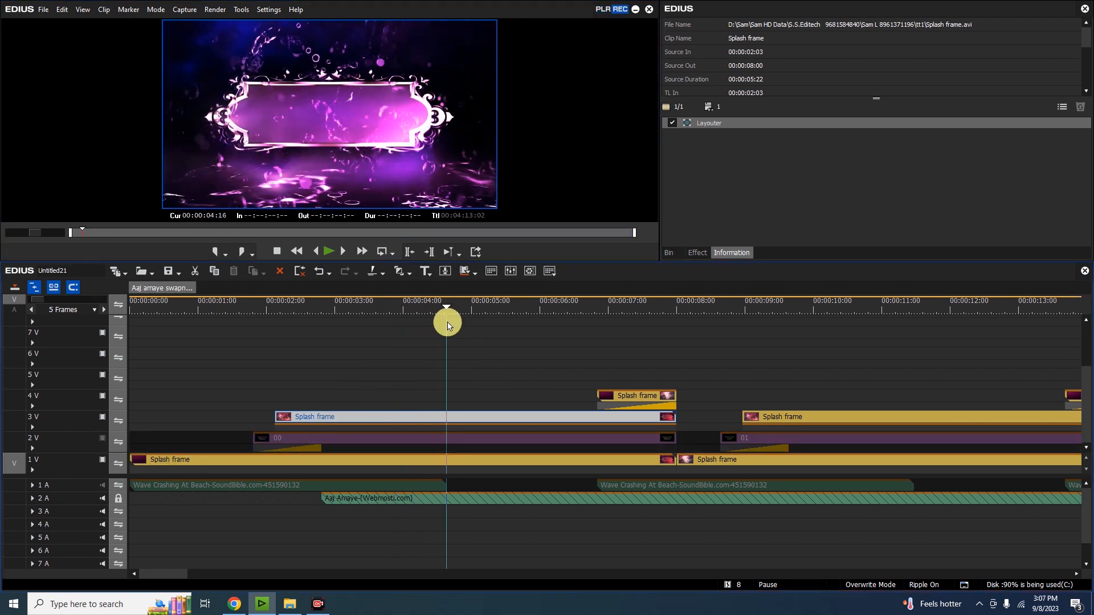
pyautogui.moveTo(455, 309)
pyautogui.mouseDown()
pyautogui.moveTo(569, 305)
pyautogui.moveTo(546, 315)
pyautogui.moveTo(473, 310)
pyautogui.mouseUp()
pyautogui.doubleClick(450, 420)
pyautogui.click(327, 253)
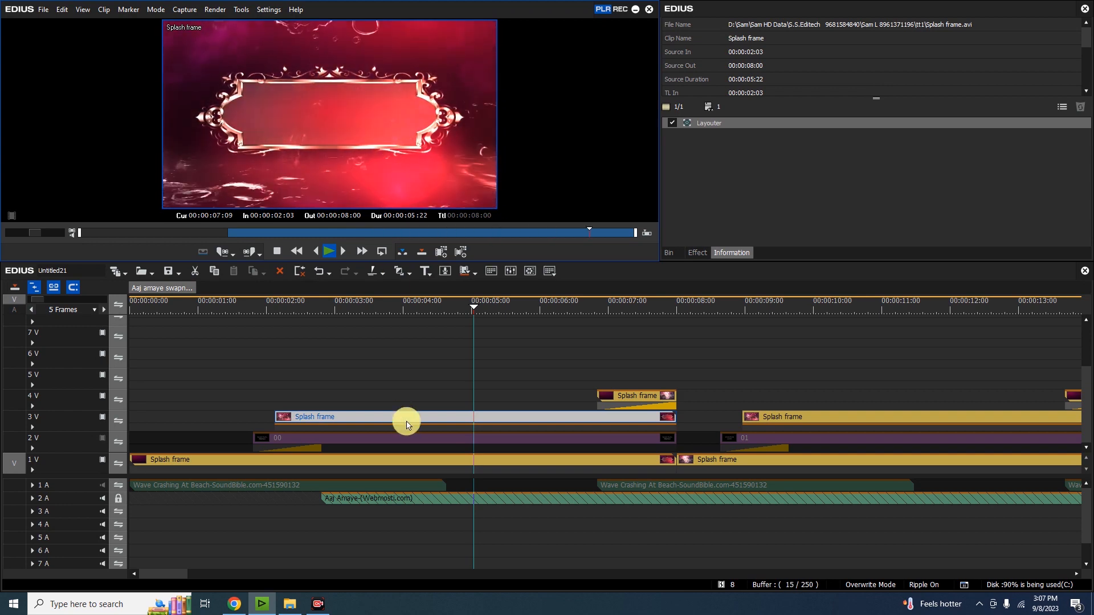
pyautogui.click(102, 438)
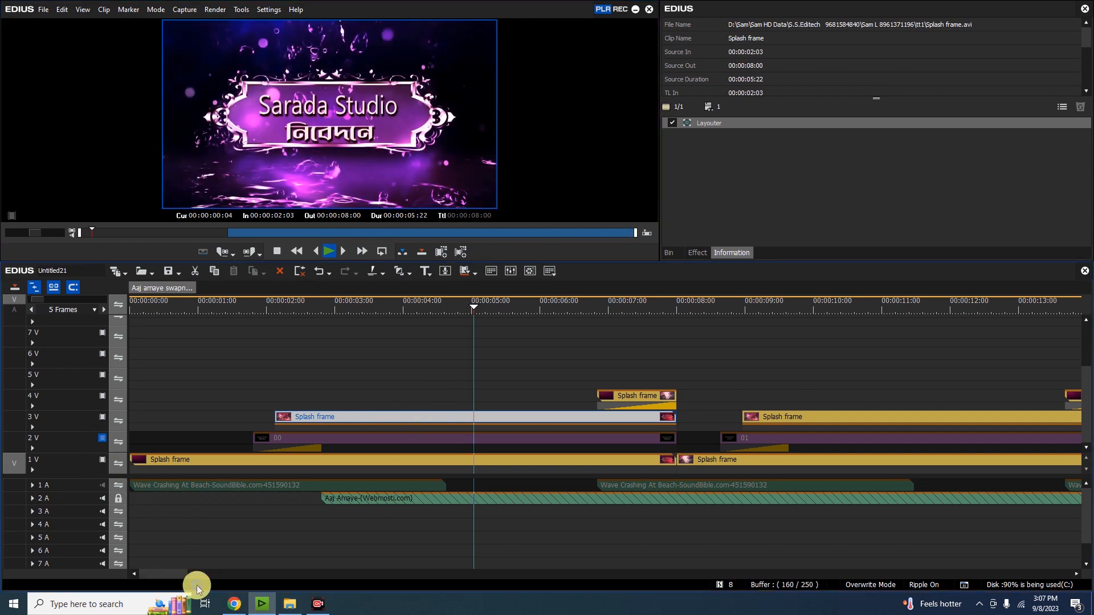
# Examine the second title section around 00:00:11:02 and view the source of title clip 01 on track 2V
pyautogui.moveTo(176, 574); pyautogui.dragTo(203, 573)
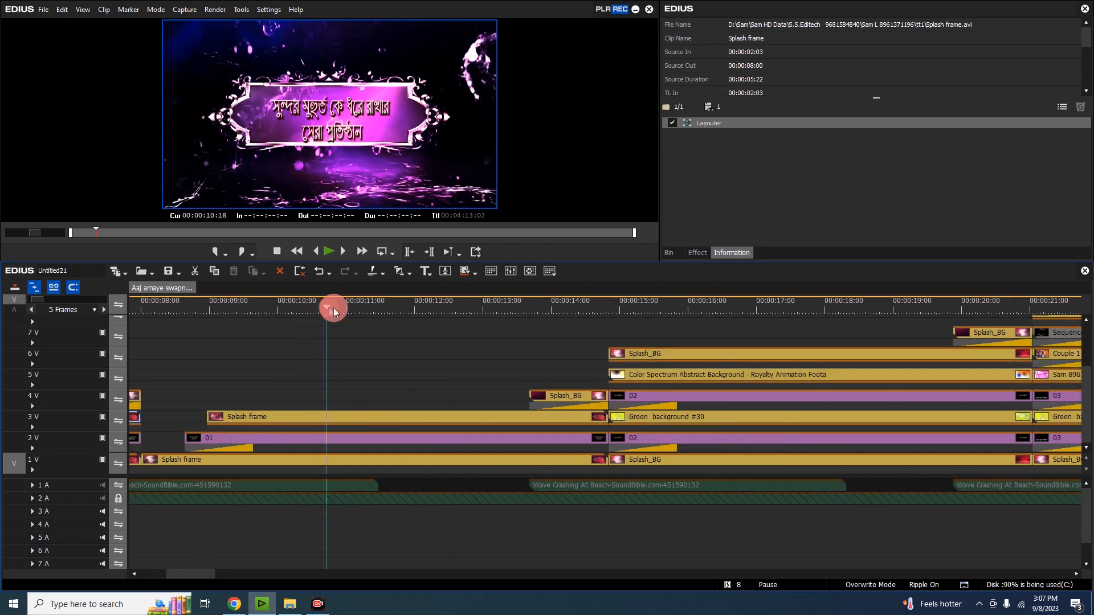
pyautogui.moveTo(333, 308); pyautogui.dragTo(351, 308)
pyautogui.click(326, 437)
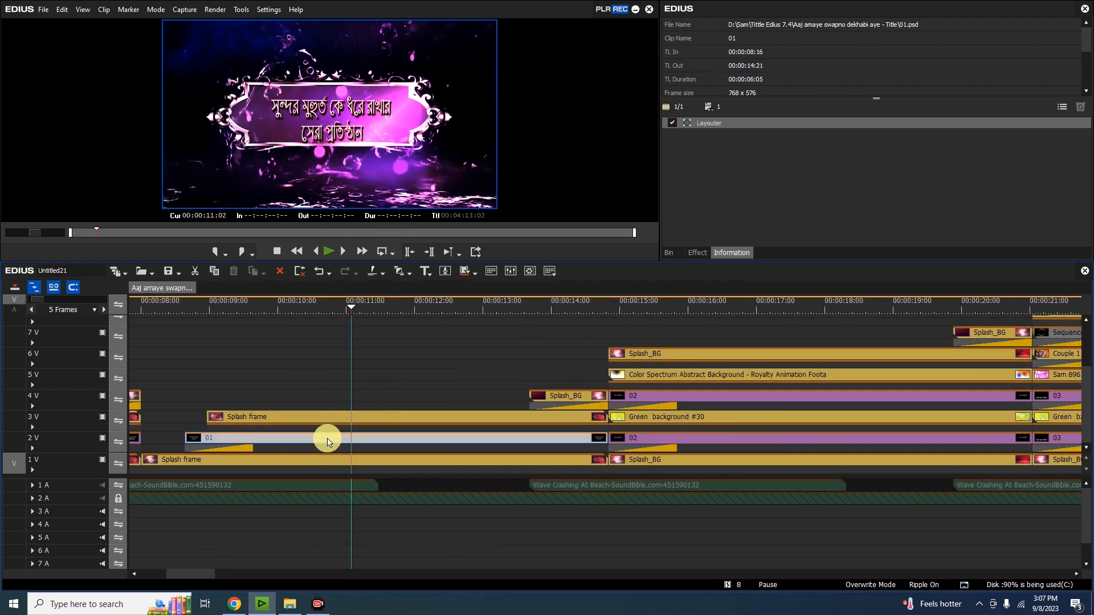
pyautogui.doubleClick(328, 441)
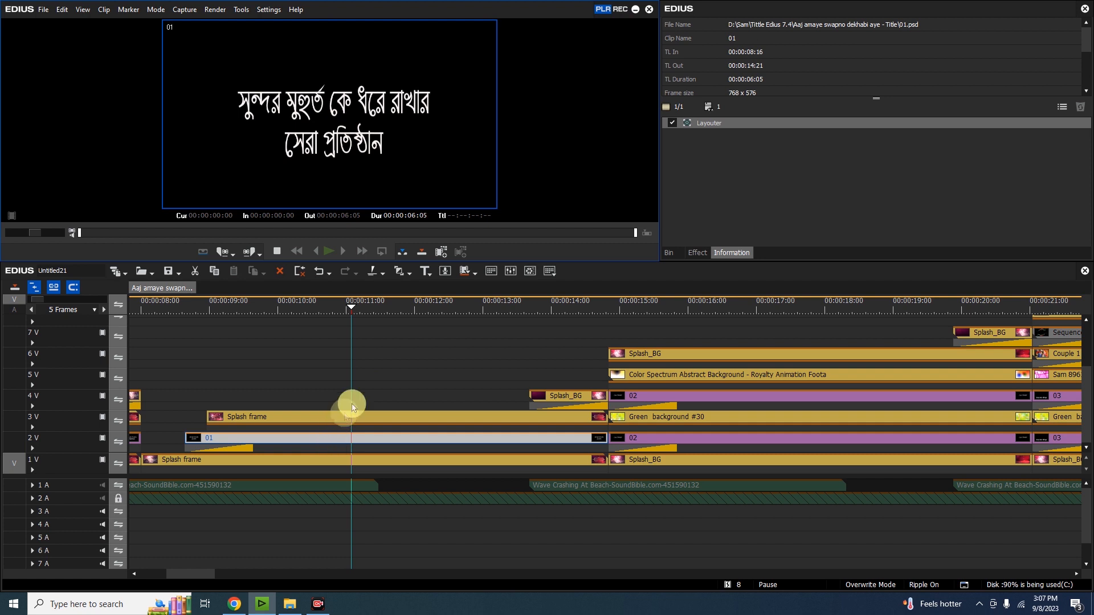
pyautogui.rightClick(347, 441)
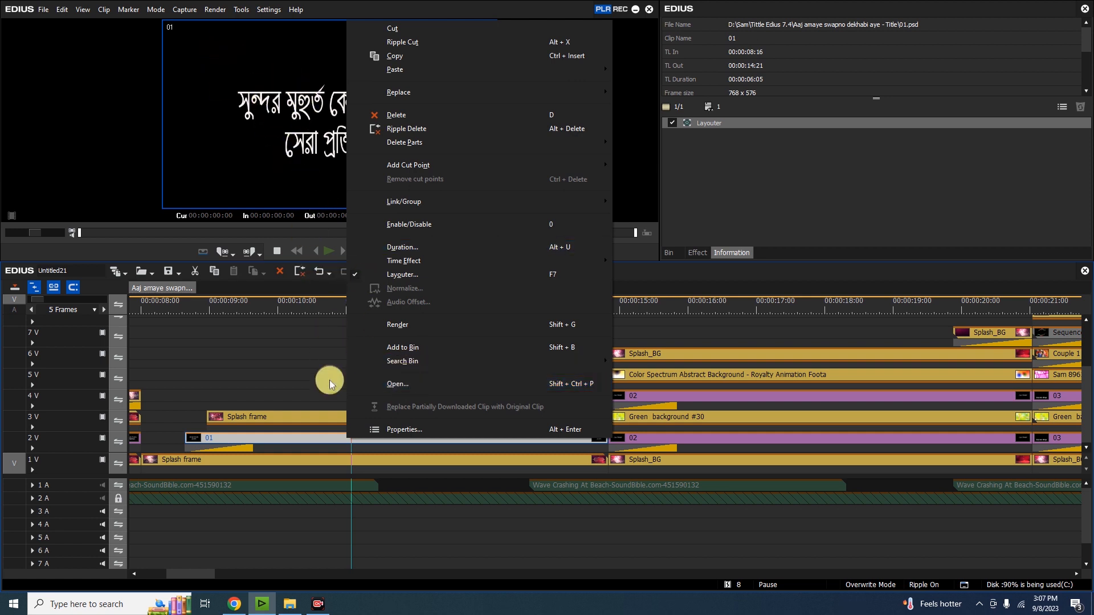
pyautogui.click(298, 357)
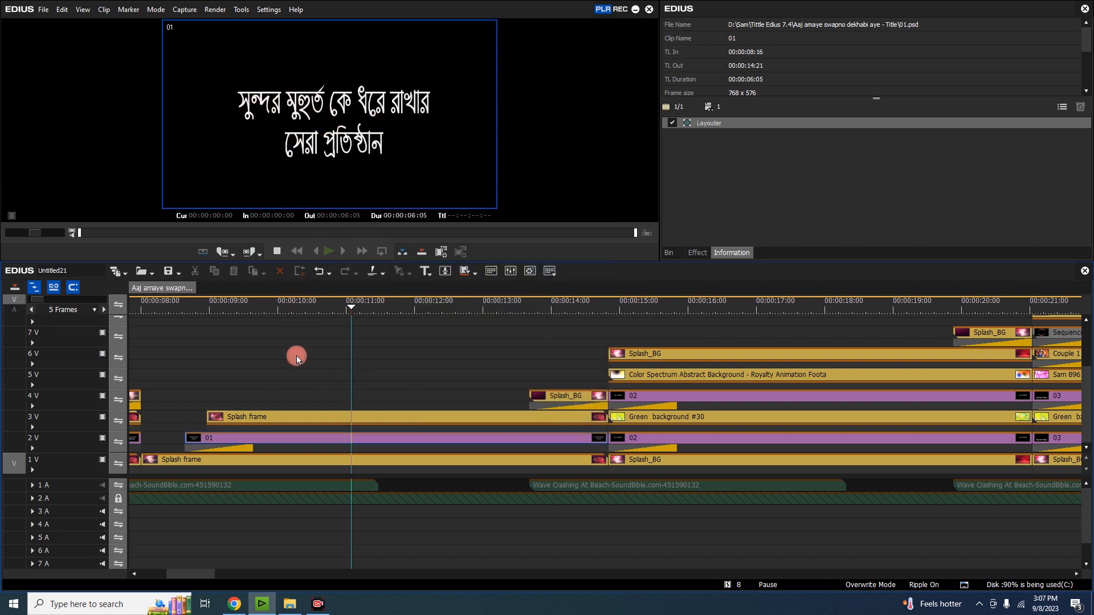
# Move to 00:00:23:06 at a 10-frame timeline scale and enlarge the timeline area to show video tracks up to 11 V
pyautogui.moveTo(388, 308); pyautogui.dragTo(734, 312)
pyautogui.scroll(-1, 378, 524)
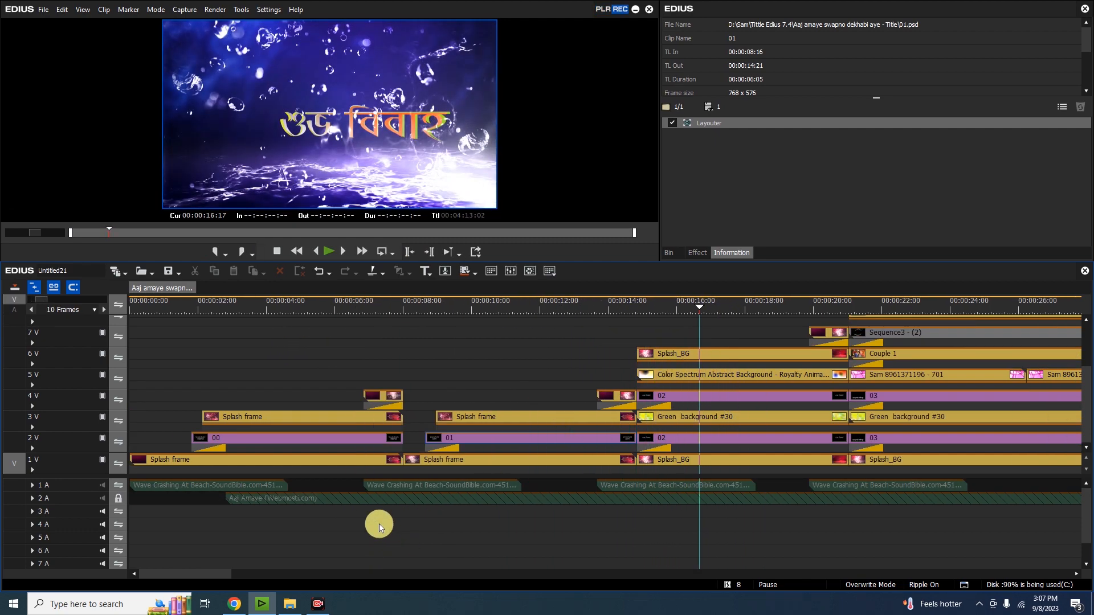
pyautogui.moveTo(190, 576); pyautogui.dragTo(223, 573)
pyautogui.moveTo(527, 303); pyautogui.dragTo(589, 305)
pyautogui.moveTo(1085, 373); pyautogui.dragTo(1088, 346)
pyautogui.moveTo(759, 262); pyautogui.dragTo(759, 154)
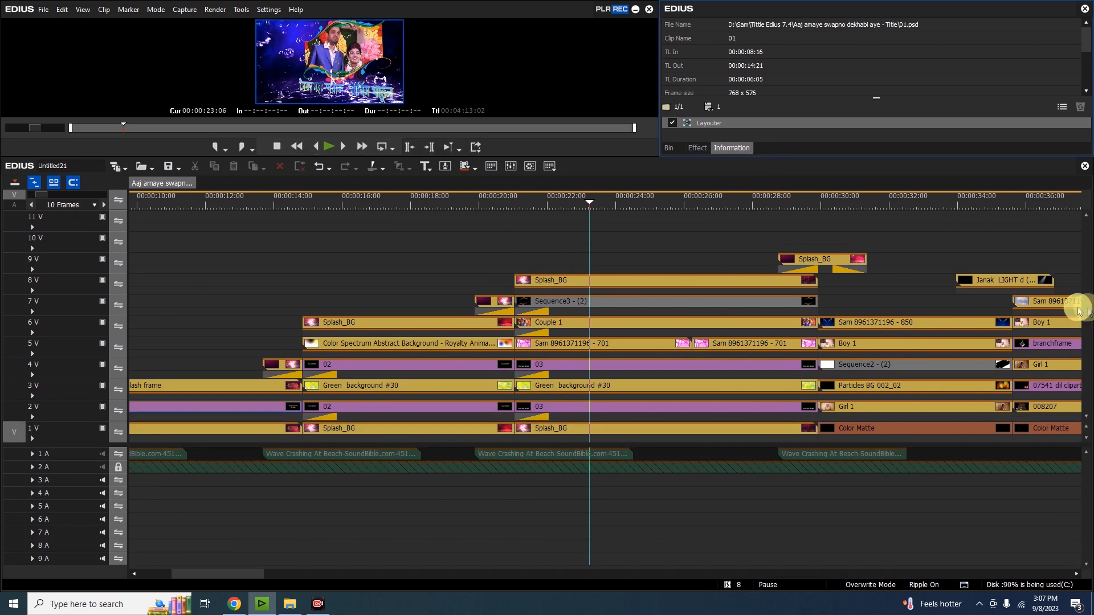
# Hide video track 8 V containing the Splash_BG overlay and enlarge the preview area
pyautogui.click(538, 288)
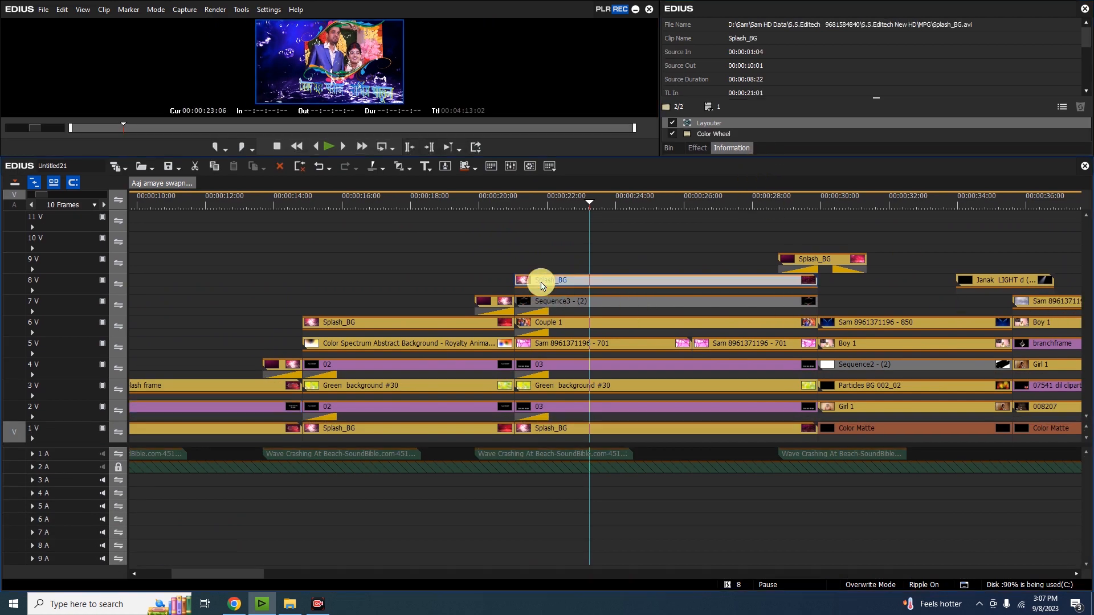
pyautogui.click(102, 282)
pyautogui.moveTo(447, 165); pyautogui.dragTo(456, 288)
# Open the nested Sequence3 - (2) on track 7 V, examine the filters on its two 6th_Floral_A_01 clips, and return to the main sequence
pyautogui.click(558, 427)
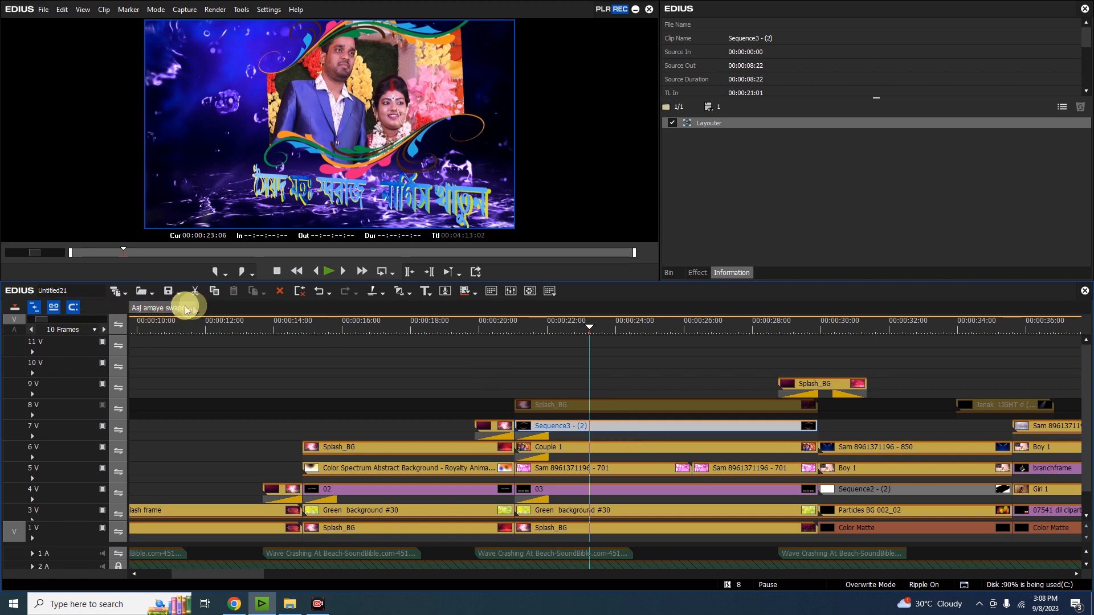
pyautogui.doubleClick(599, 427)
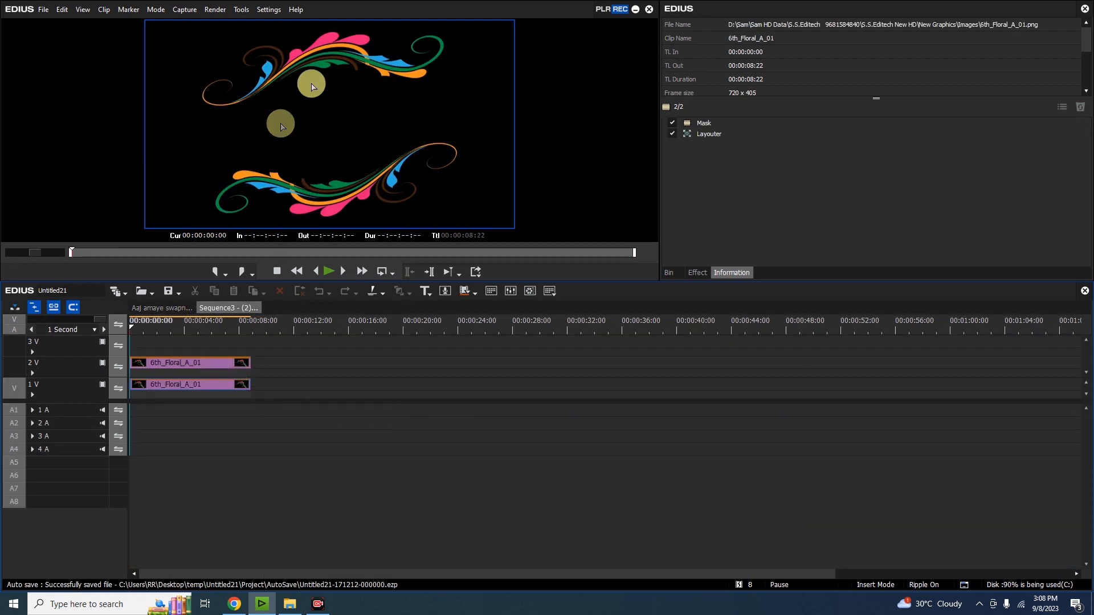
pyautogui.click(194, 325)
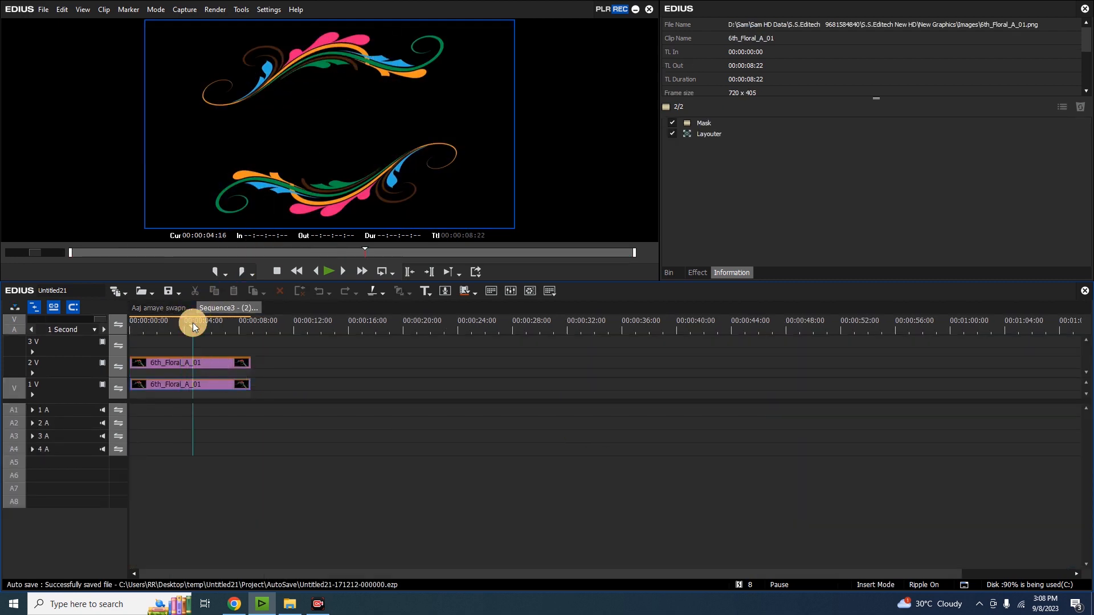
pyautogui.doubleClick(193, 364)
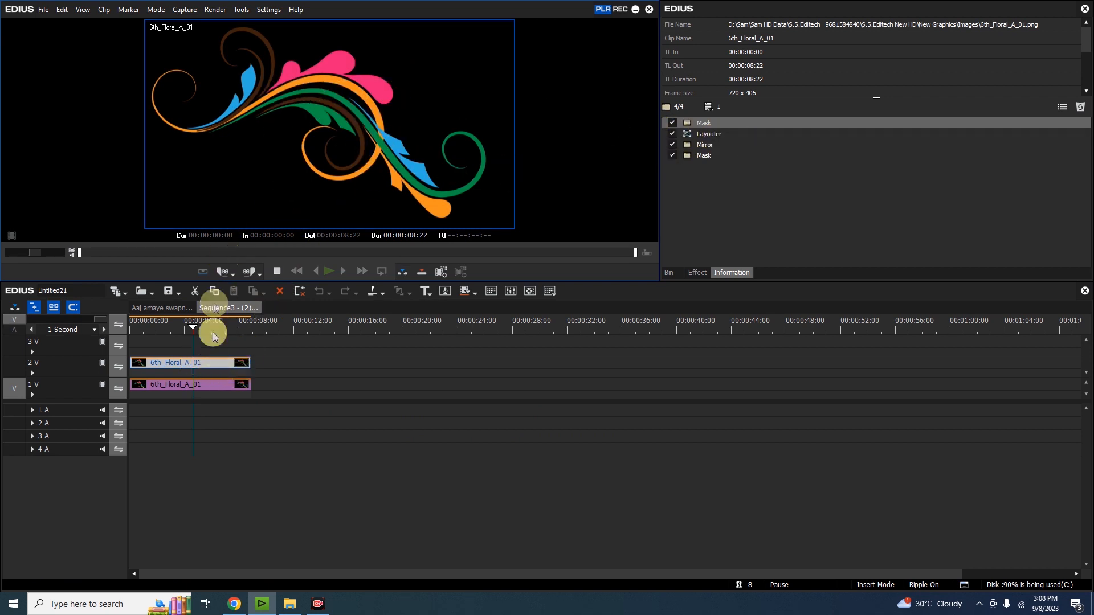
pyautogui.click(211, 391)
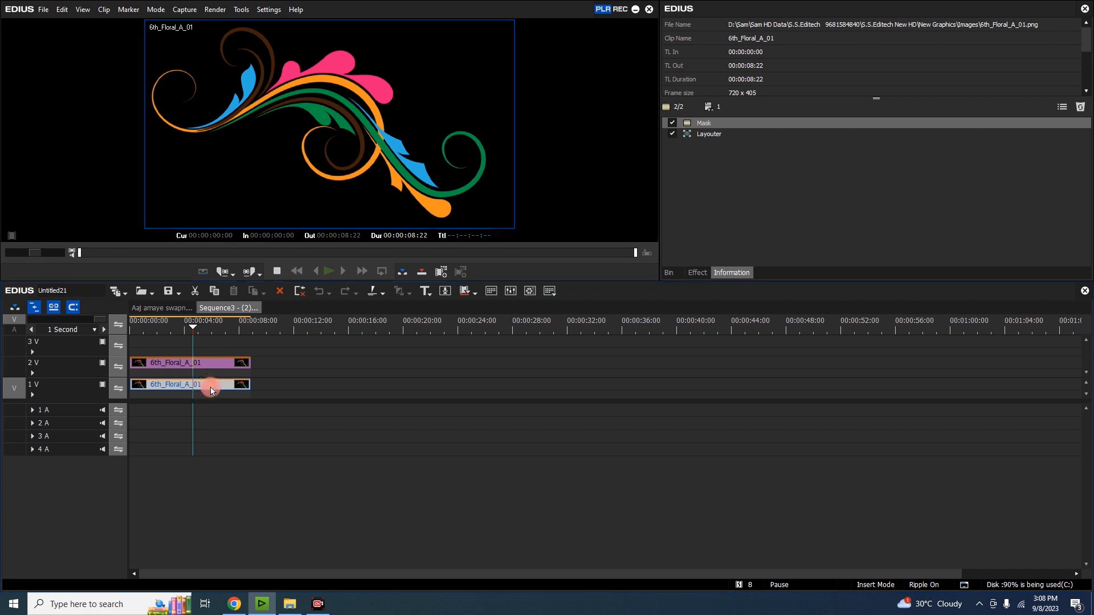
pyautogui.moveTo(189, 324); pyautogui.dragTo(218, 324)
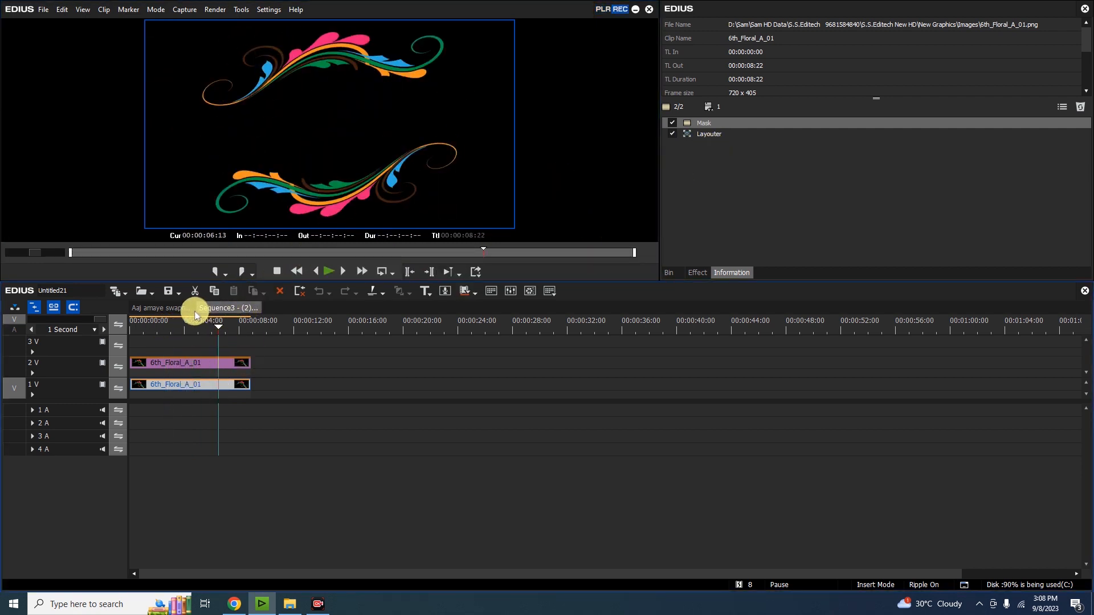
pyautogui.click(153, 307)
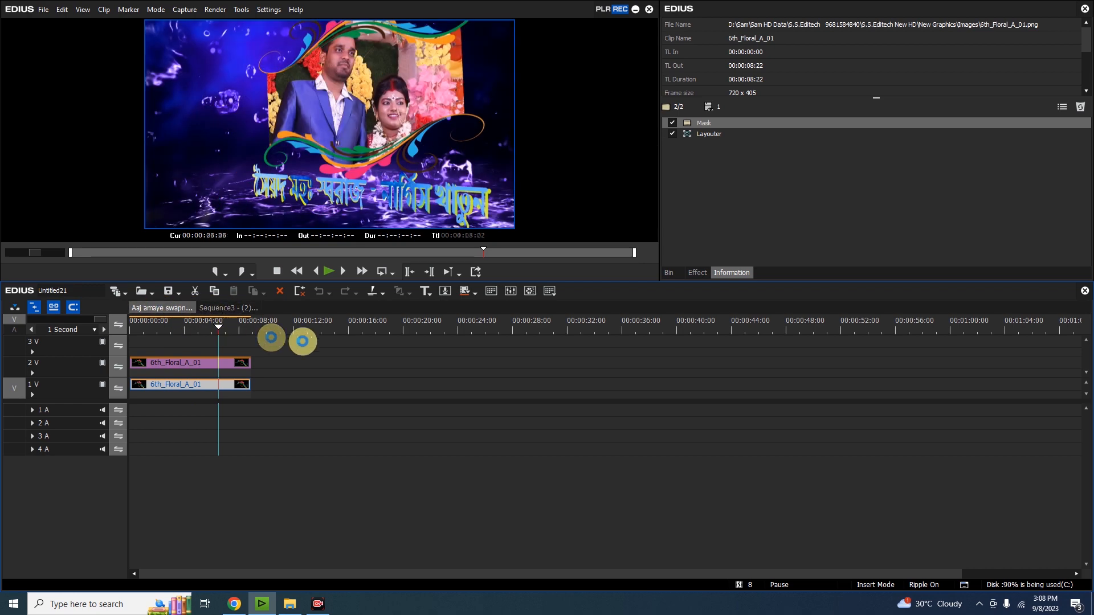
# Examine title clip 03 on track 4 V, then view the source footage of the Couple 1 clip on track 6 V
pyautogui.click(910, 489)
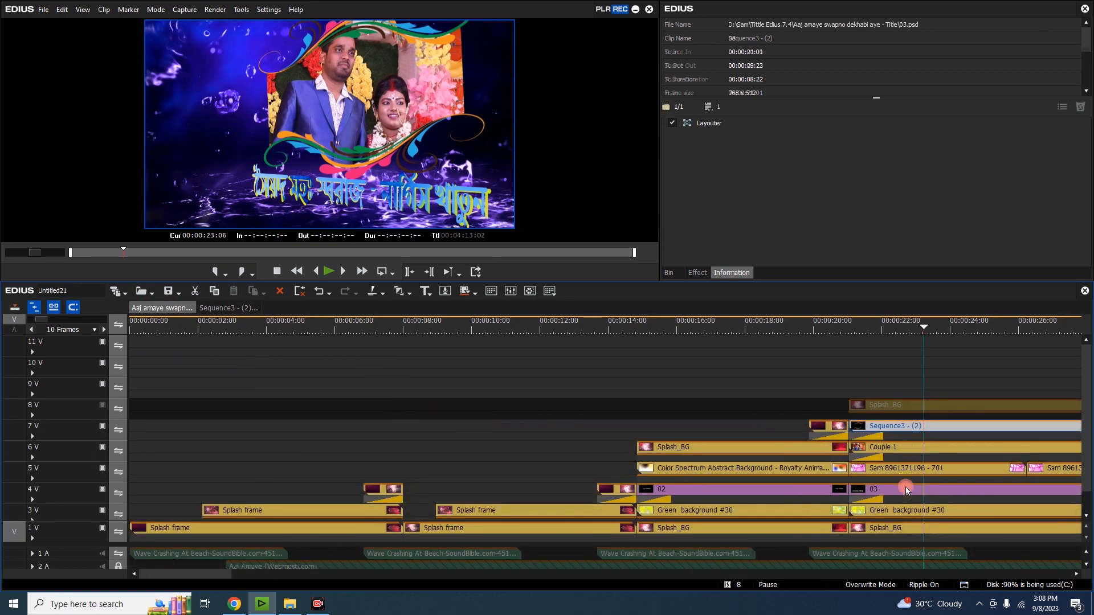
pyautogui.moveTo(205, 574); pyautogui.dragTo(256, 576)
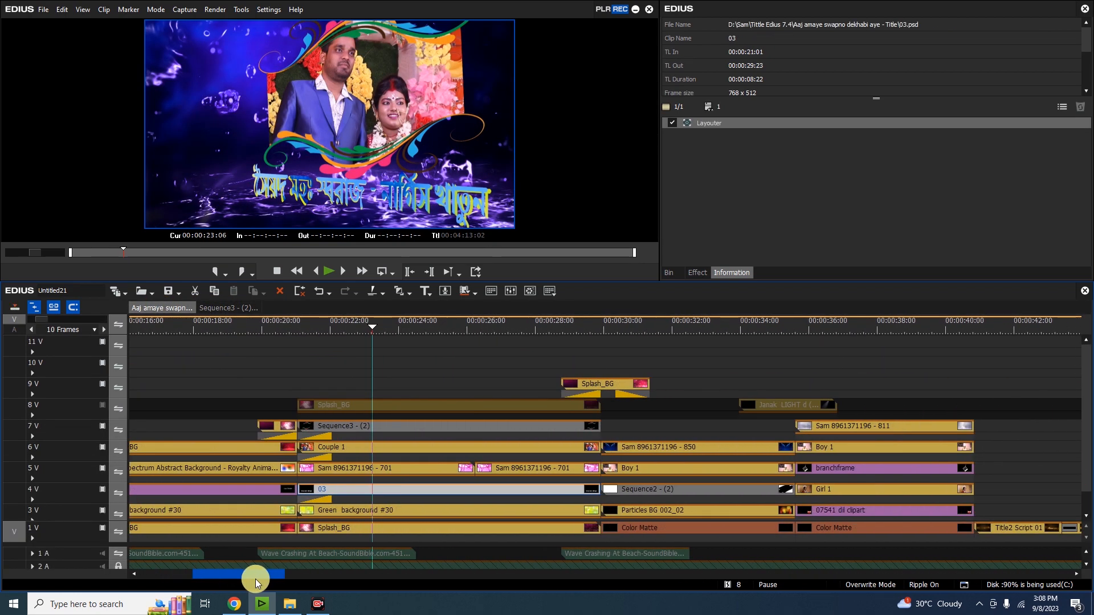
pyautogui.click(382, 328)
pyautogui.click(374, 448)
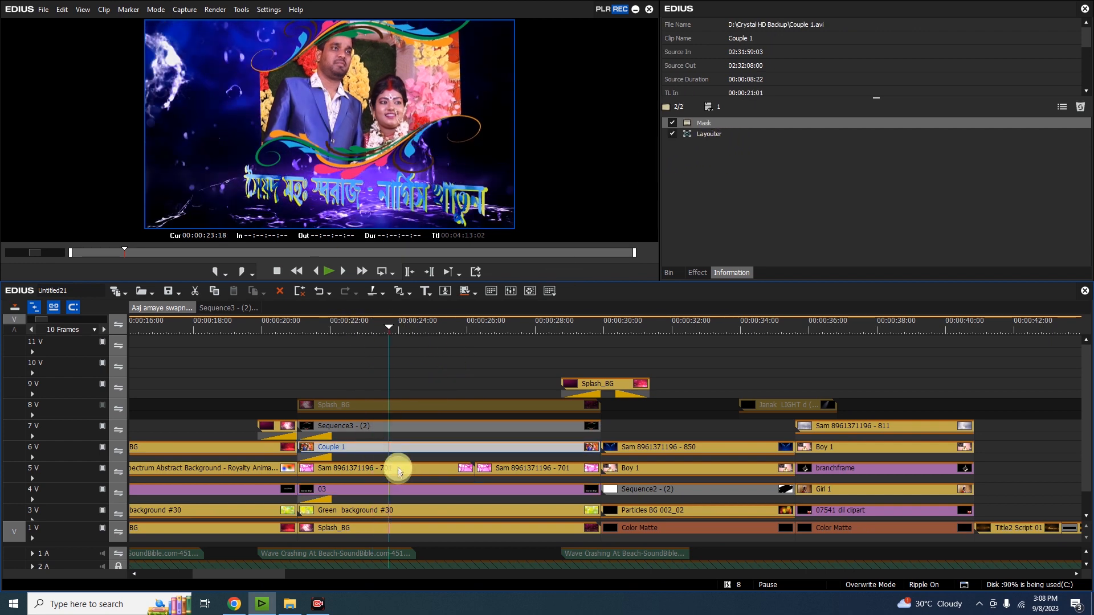
pyautogui.doubleClick(397, 446)
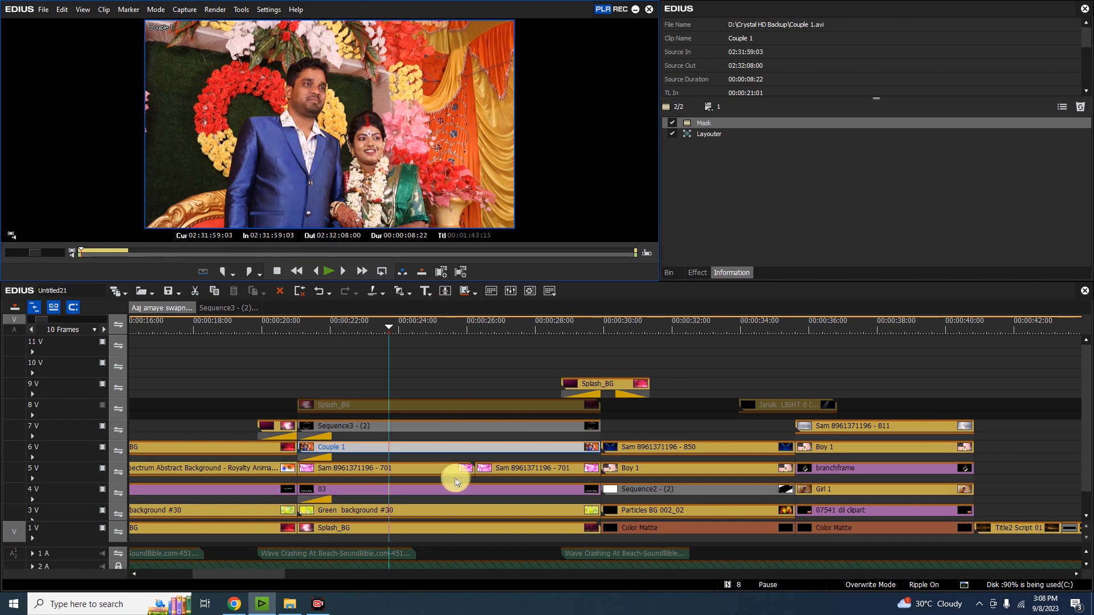
pyautogui.click(404, 325)
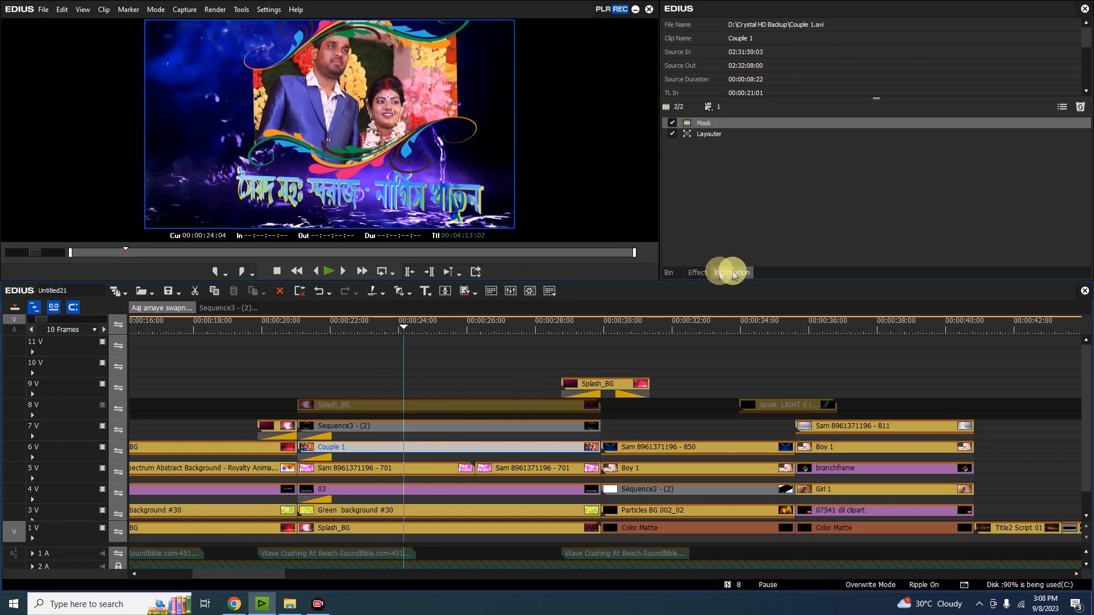
# Move mask Shape 1 on the Couple 1 clip to about X -37.4 px, Y -34.9 px and apply the mask
pyautogui.click(720, 125)
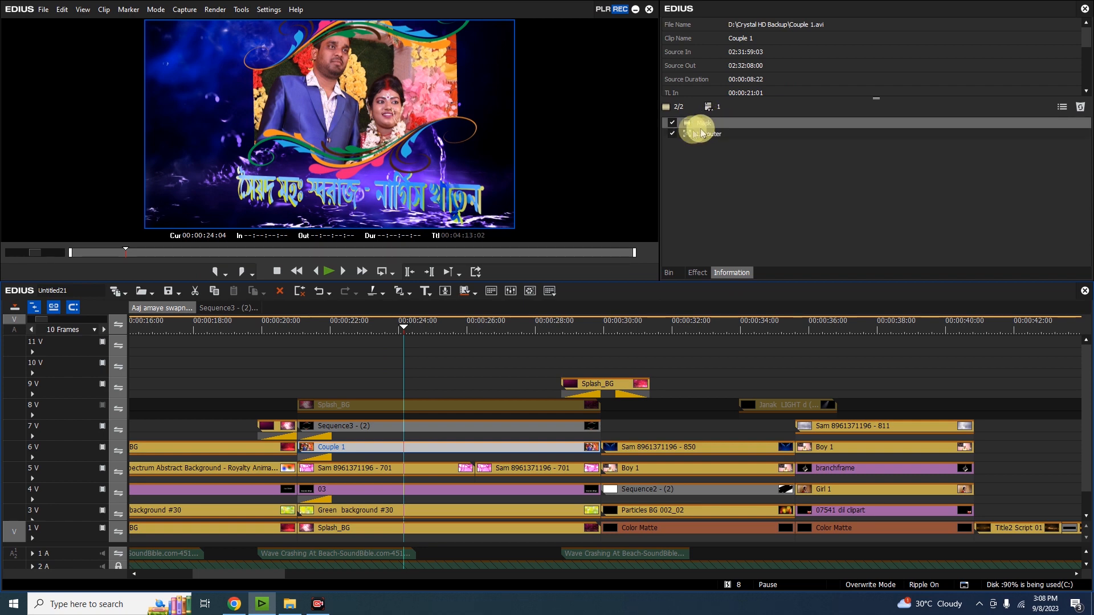
pyautogui.doubleClick(750, 124)
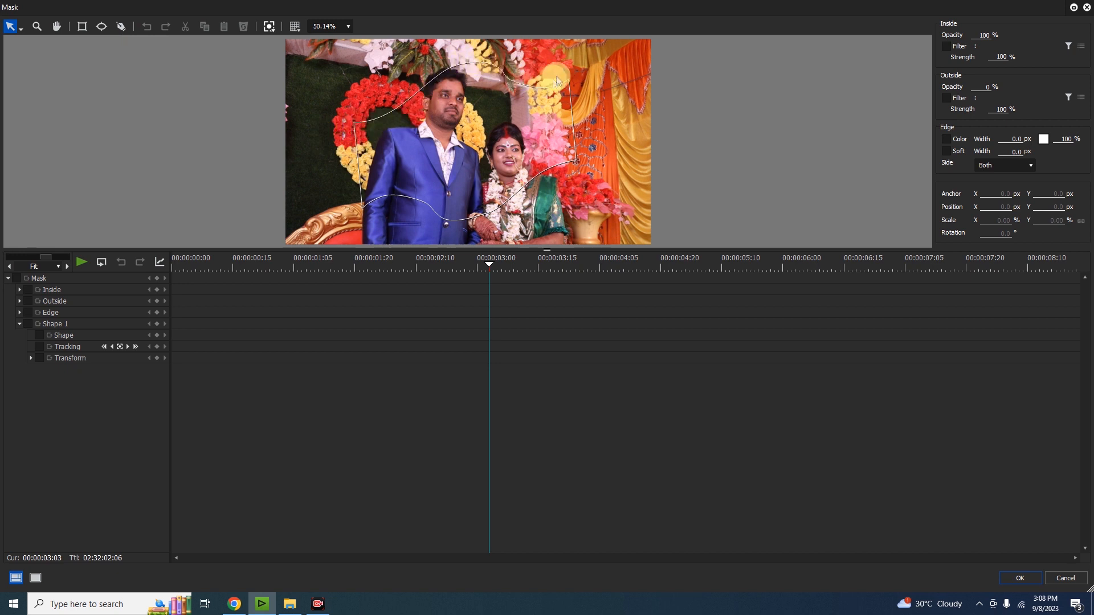
pyautogui.click(501, 134)
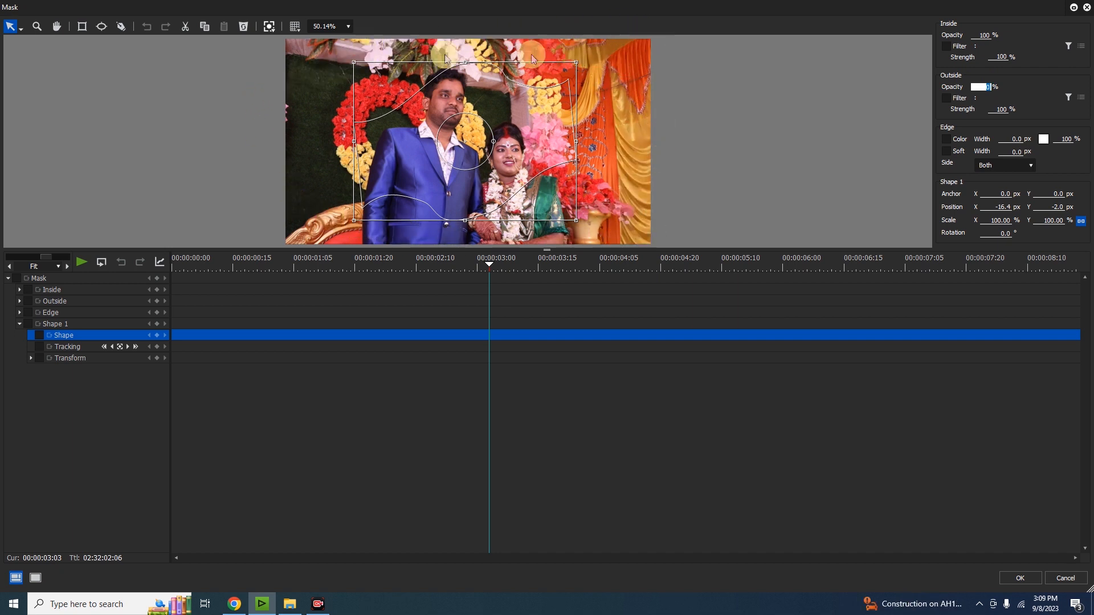
pyautogui.moveTo(558, 155); pyautogui.dragTo(553, 150)
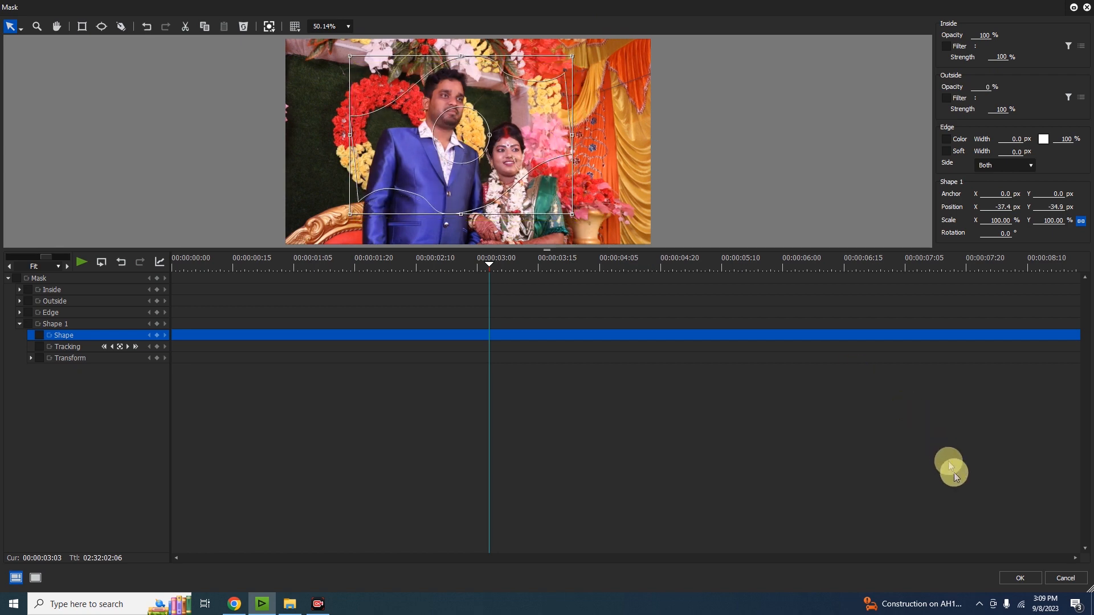
pyautogui.click(1017, 576)
# Check the effect of the Layouter on the nested Sequence3 - (2) on track 7 V and move to 00:00:27:02
pyautogui.moveTo(401, 323); pyautogui.dragTo(427, 330)
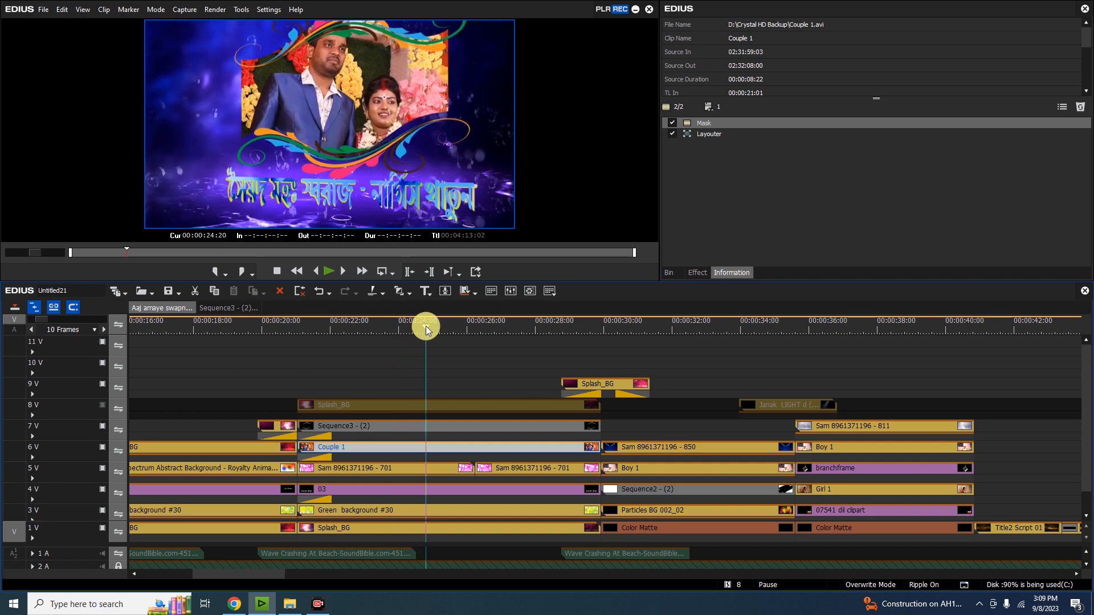
pyautogui.click(671, 123)
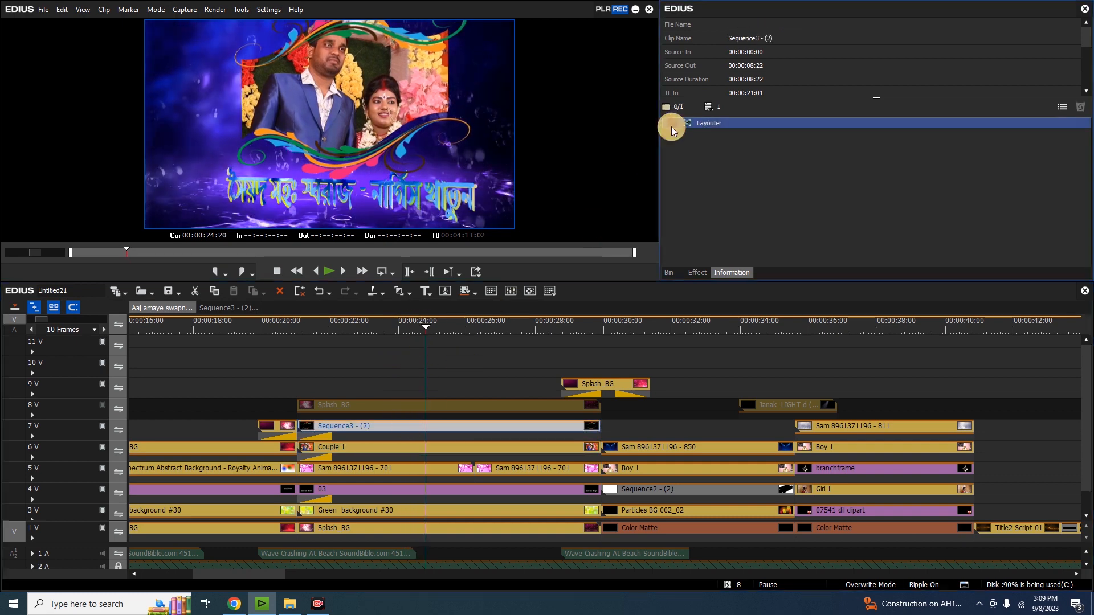
pyautogui.moveTo(324, 326); pyautogui.dragTo(503, 333)
# Examine the first 701 background clip on track 5 V and compare it with its Track Matte off and on
pyautogui.click(388, 472)
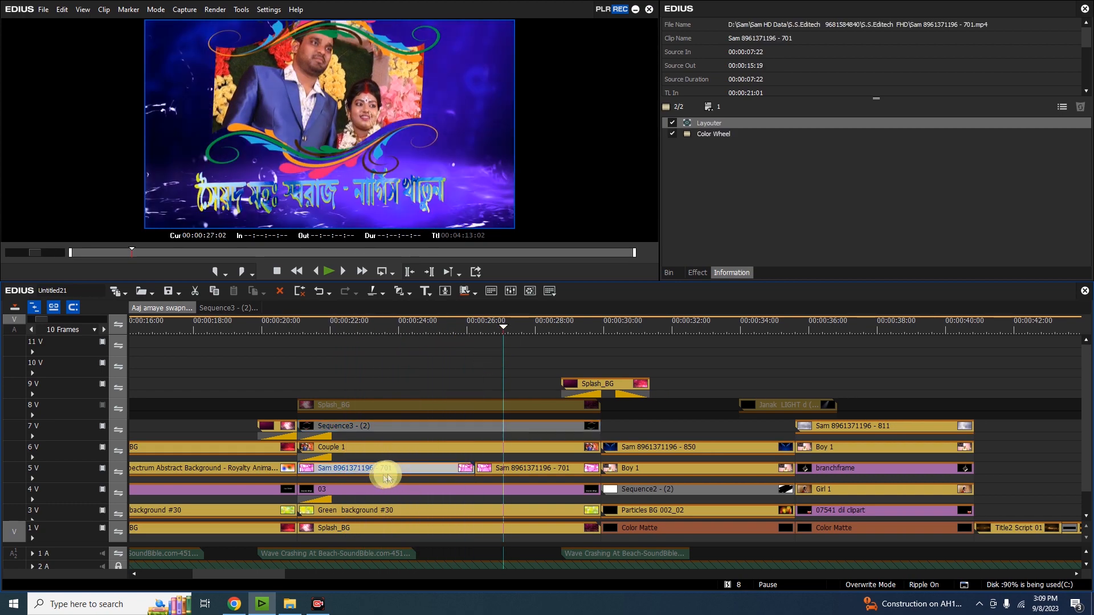
pyautogui.click(426, 481)
pyautogui.click(671, 123)
pyautogui.click(671, 124)
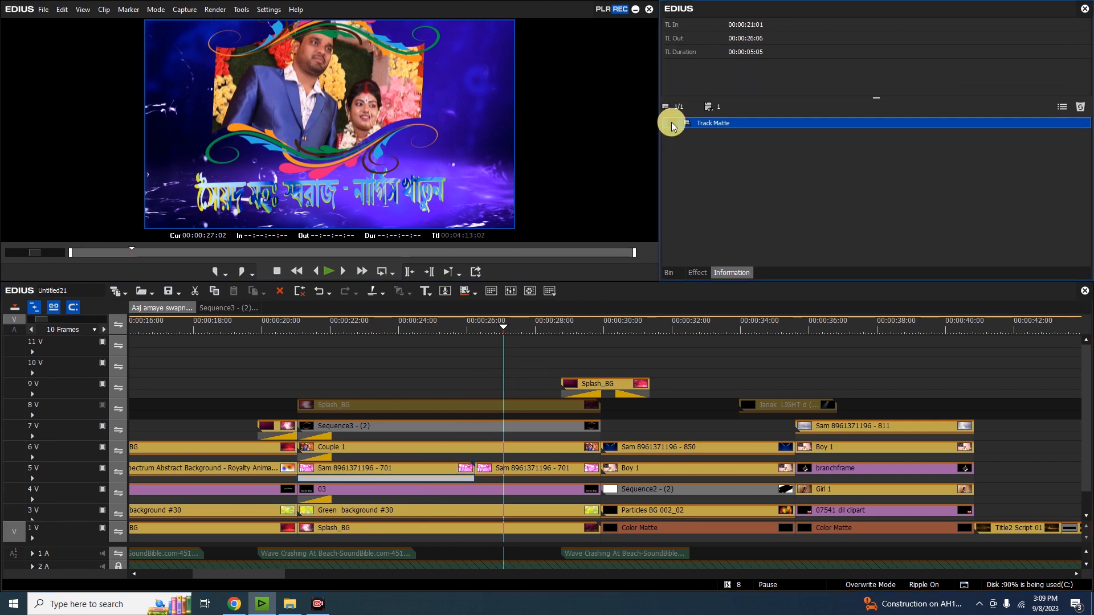
# Move to 00:00:32:13 and view the source of the 850 background clip on track 6 V up to 00:00:05:11
pyautogui.click(443, 329)
pyautogui.moveTo(447, 330); pyautogui.dragTo(682, 328)
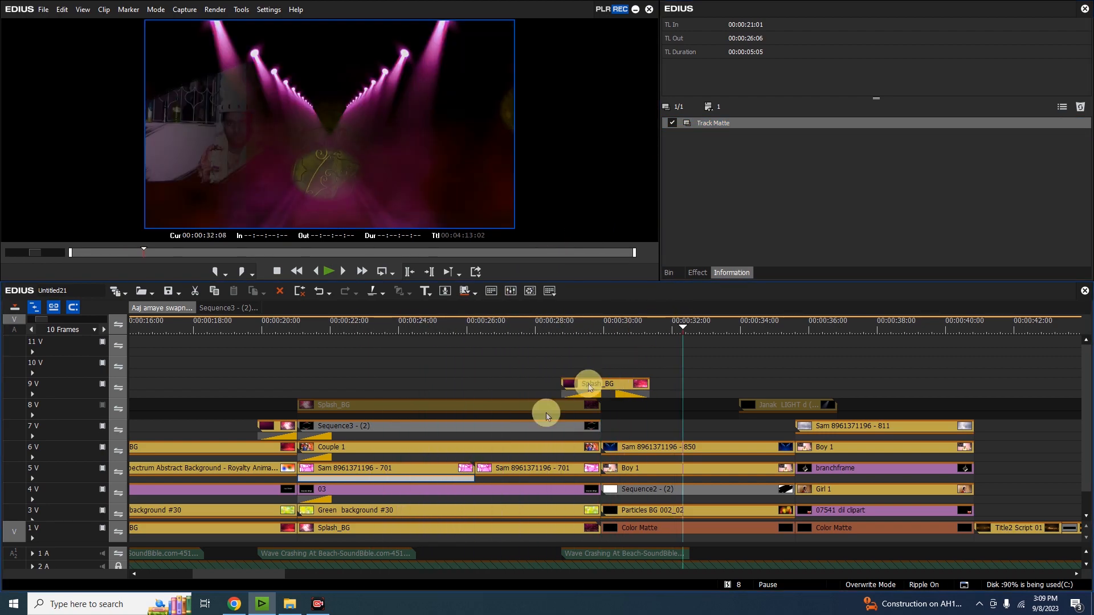
pyautogui.moveTo(273, 573); pyautogui.dragTo(305, 575)
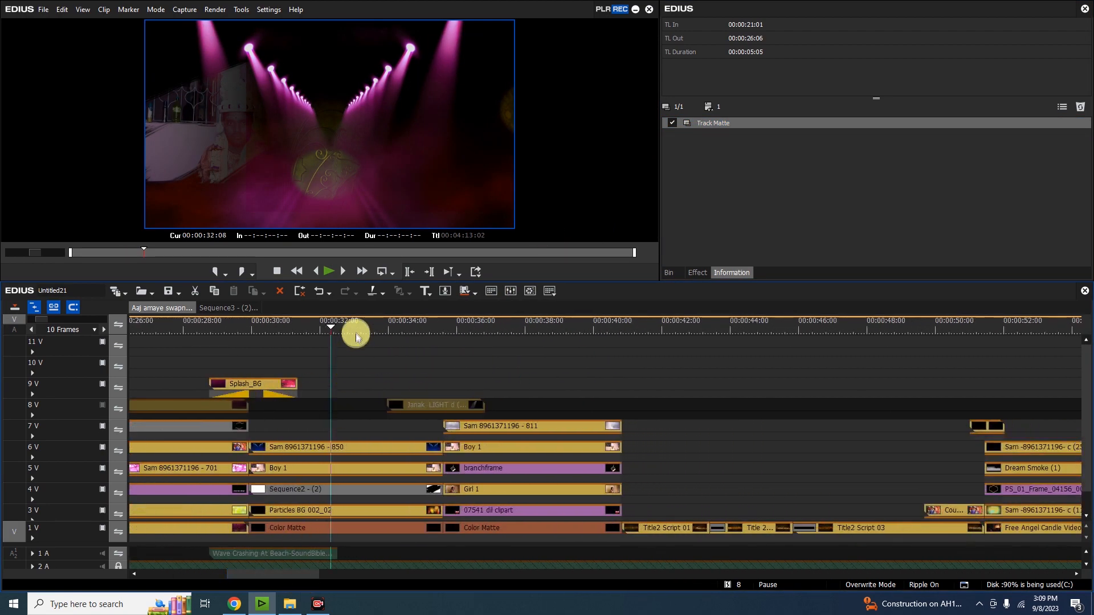
pyautogui.moveTo(331, 327); pyautogui.dragTo(338, 329)
pyautogui.doubleClick(335, 447)
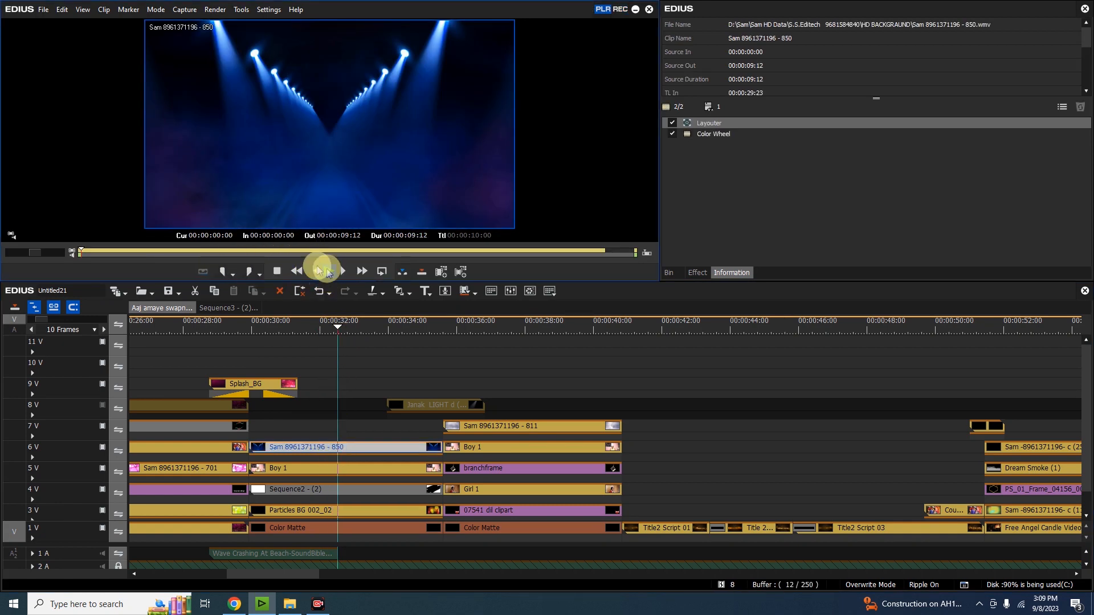
pyautogui.moveTo(118, 251); pyautogui.dragTo(382, 245)
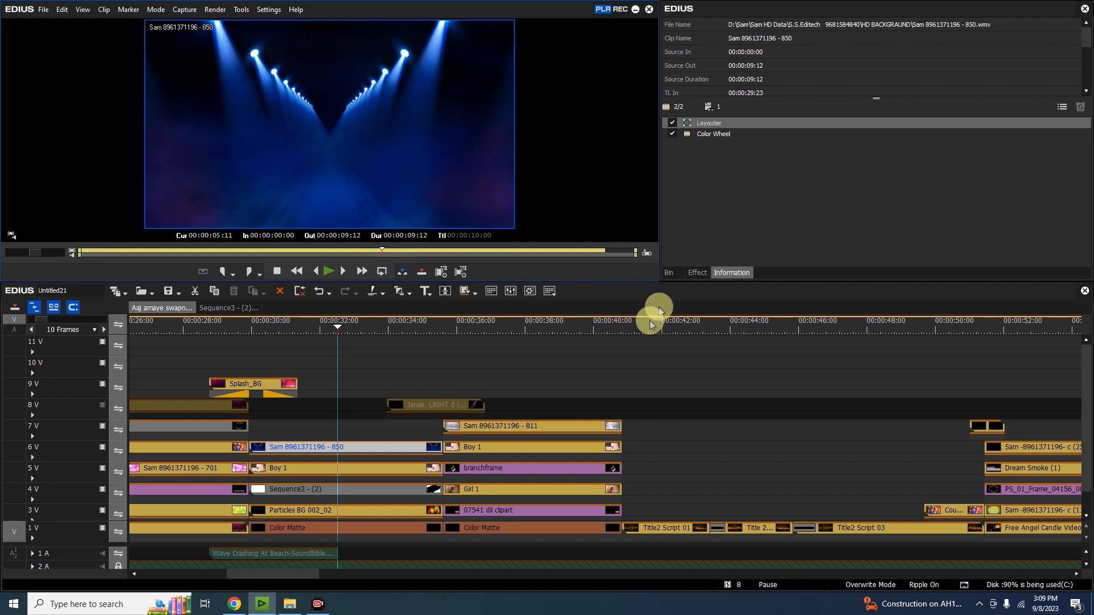
# Examine the Boy 1 clip on track 5 V at 00:00:32:13 and compare it with its Track Matte off and on
pyautogui.click(349, 471)
pyautogui.click(337, 326)
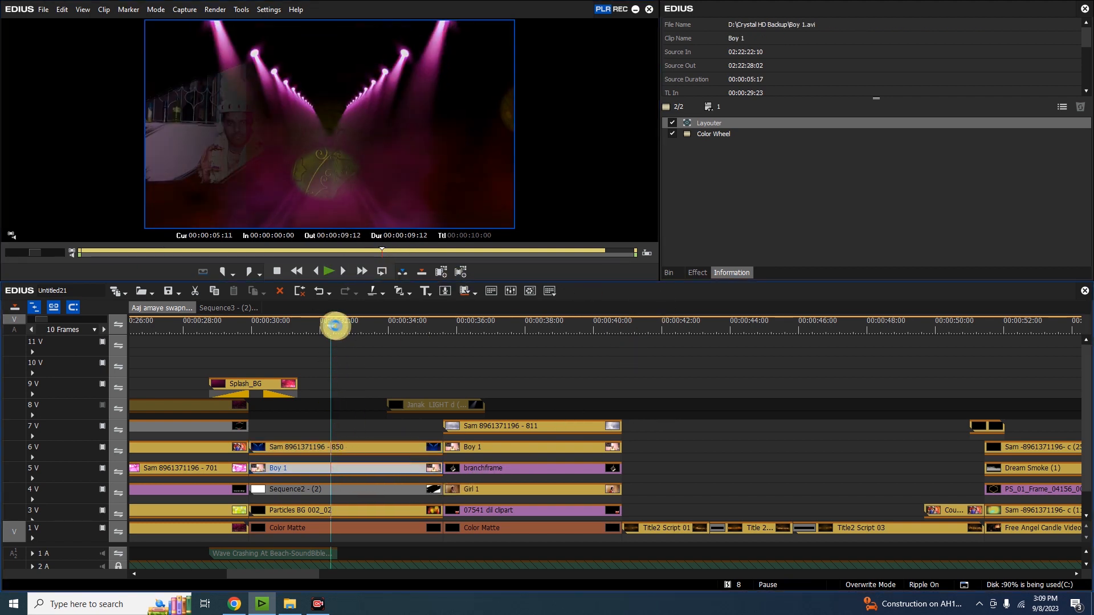
pyautogui.click(358, 474)
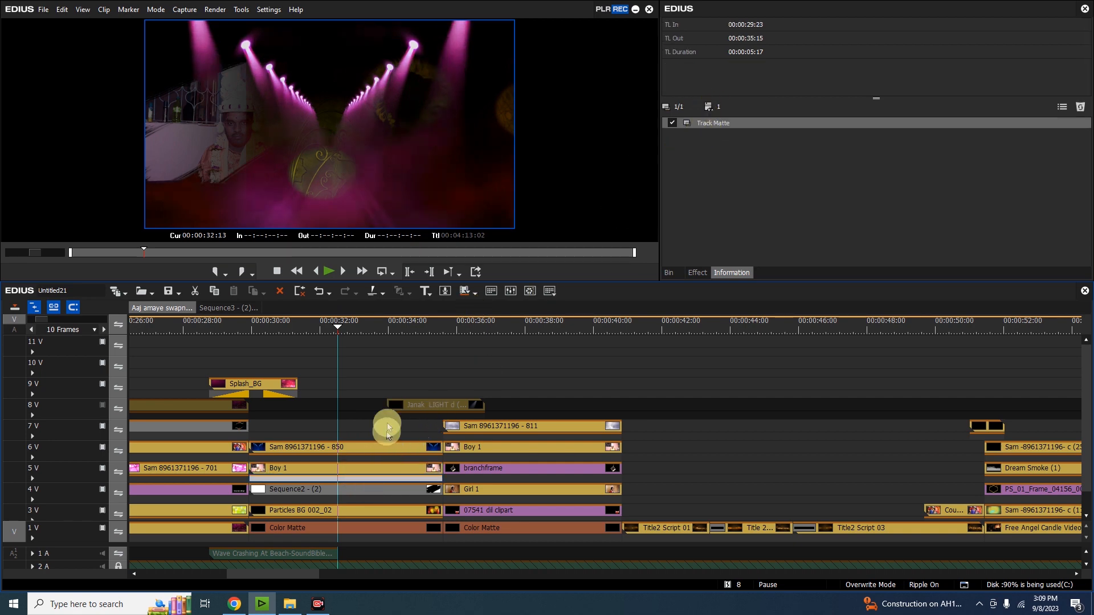
pyautogui.click(673, 122)
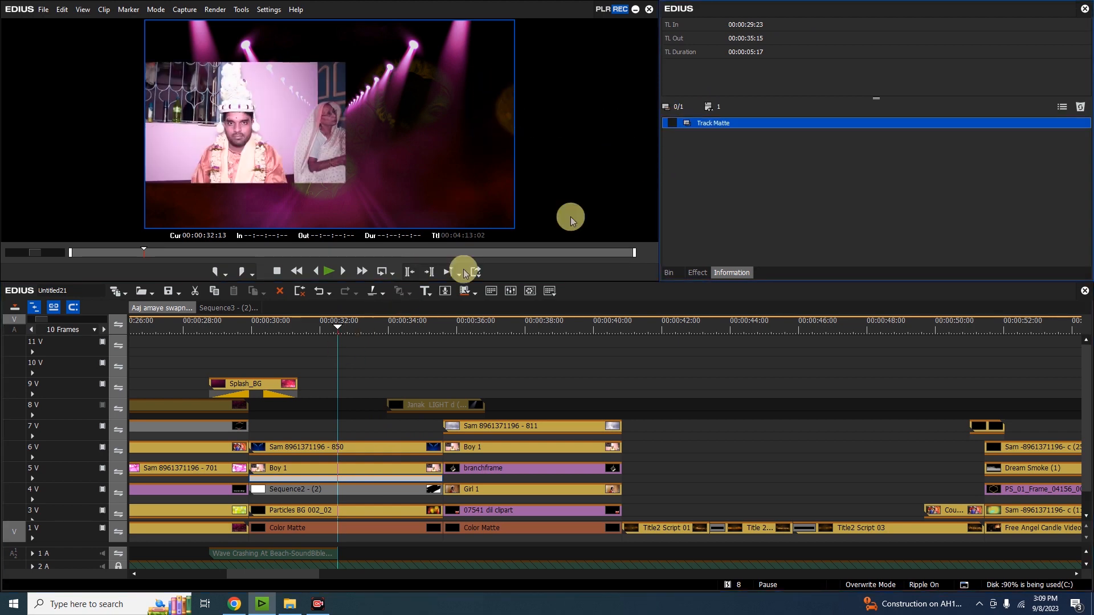
pyautogui.click(673, 125)
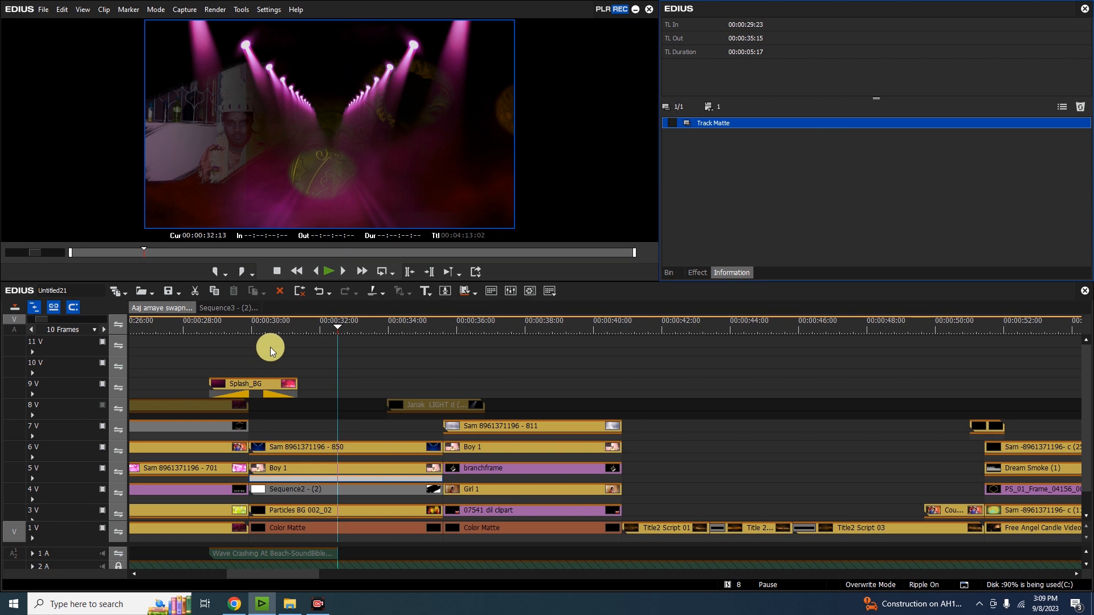
# Play the source of the 811 overlay clip on track 7 V and return to the timeline at 00:00:38:14
pyautogui.moveTo(329, 326); pyautogui.dragTo(526, 342)
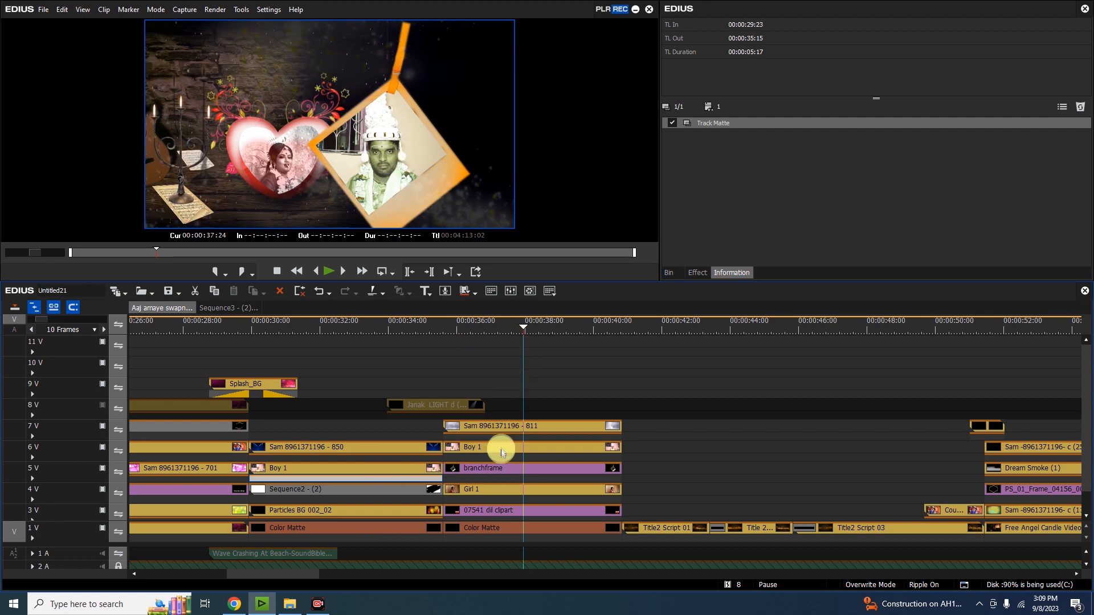
pyautogui.click(511, 434)
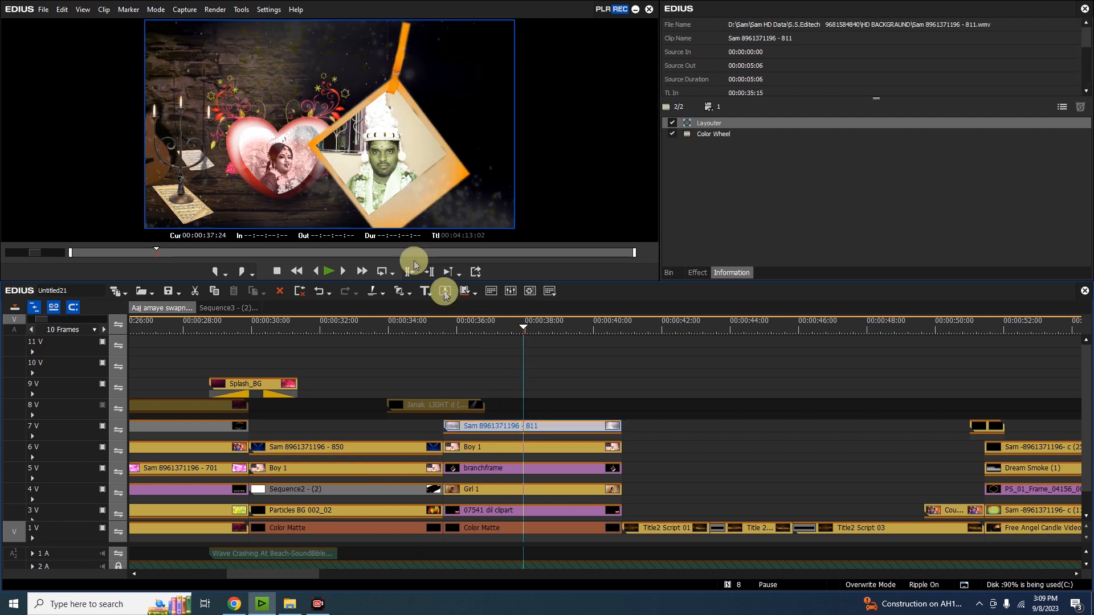
pyautogui.moveTo(523, 328); pyautogui.dragTo(557, 336)
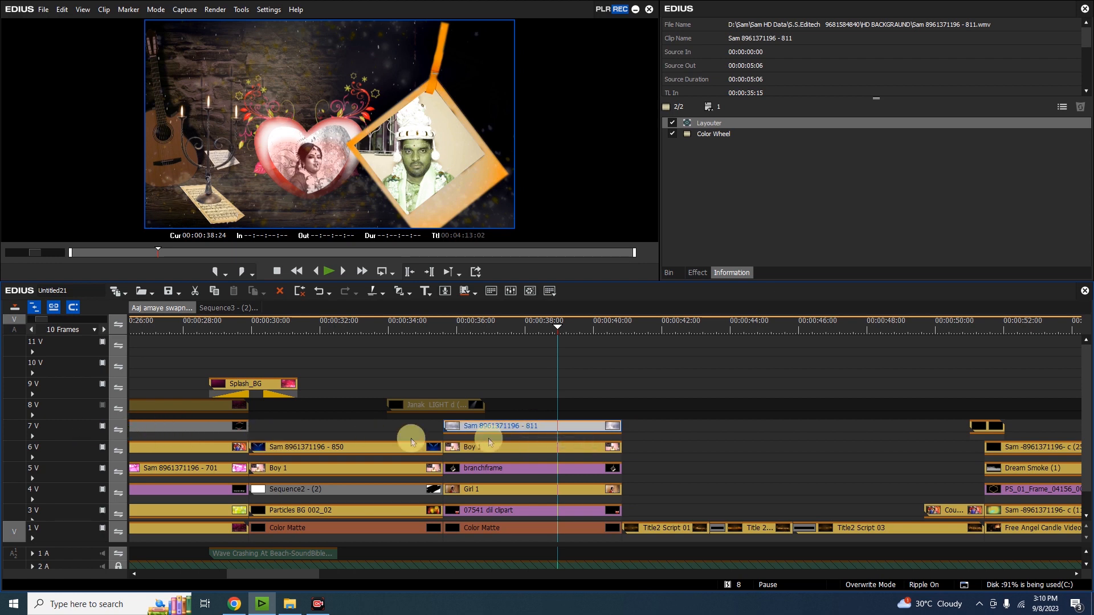
pyautogui.doubleClick(503, 426)
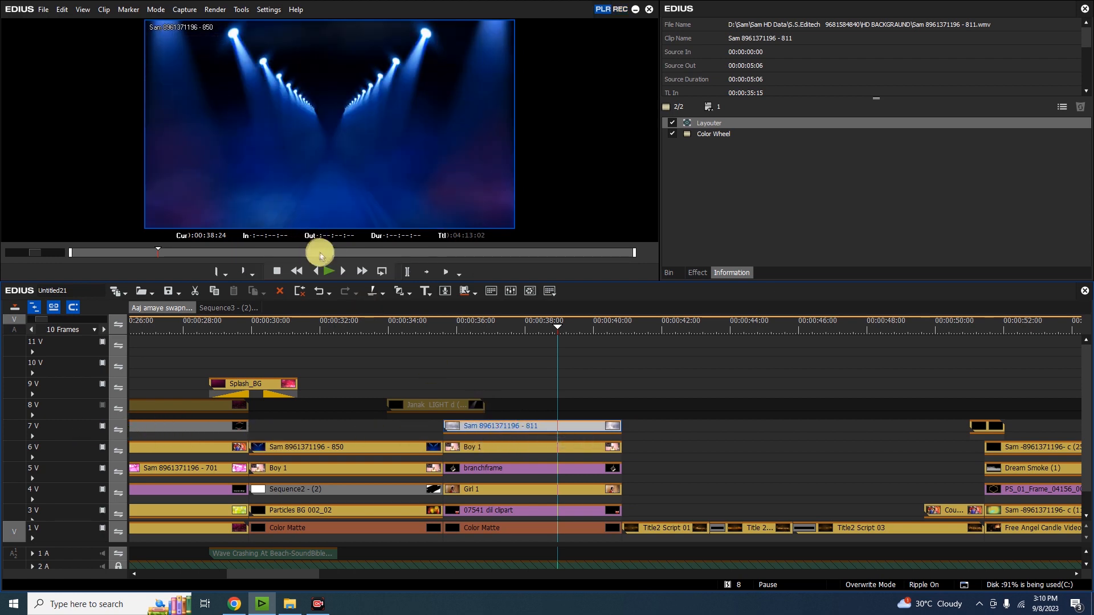
pyautogui.click(341, 273)
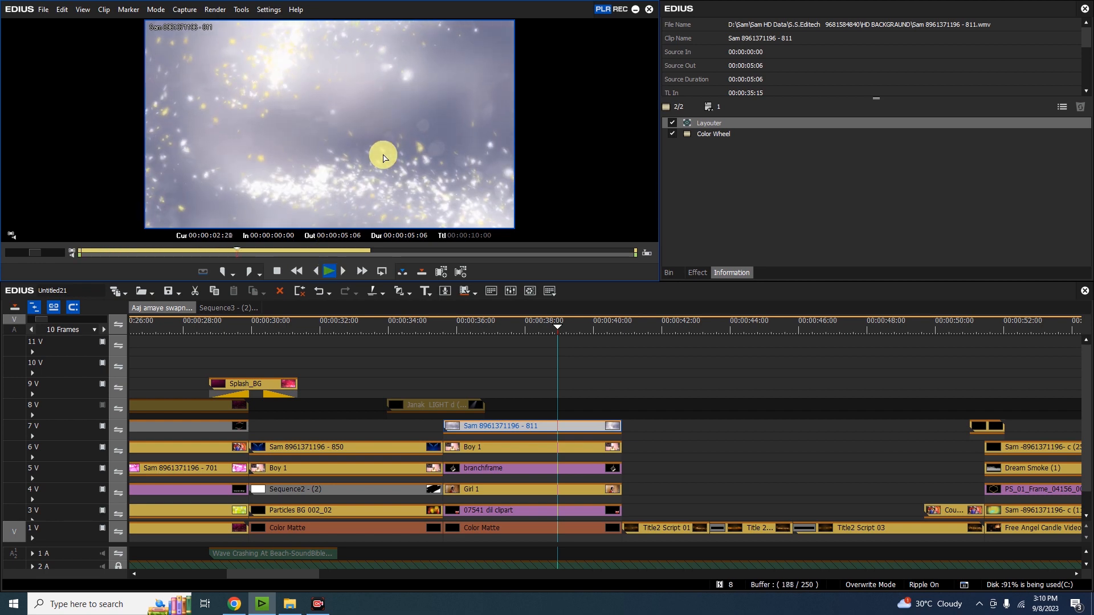
pyautogui.click(544, 329)
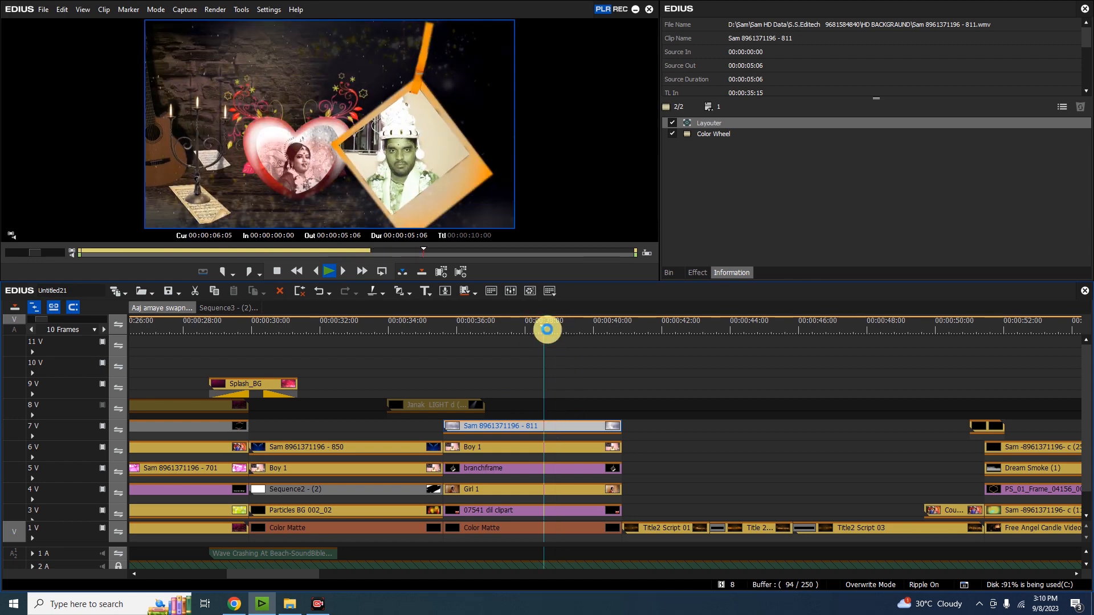
pyautogui.click(549, 333)
pyautogui.click(544, 329)
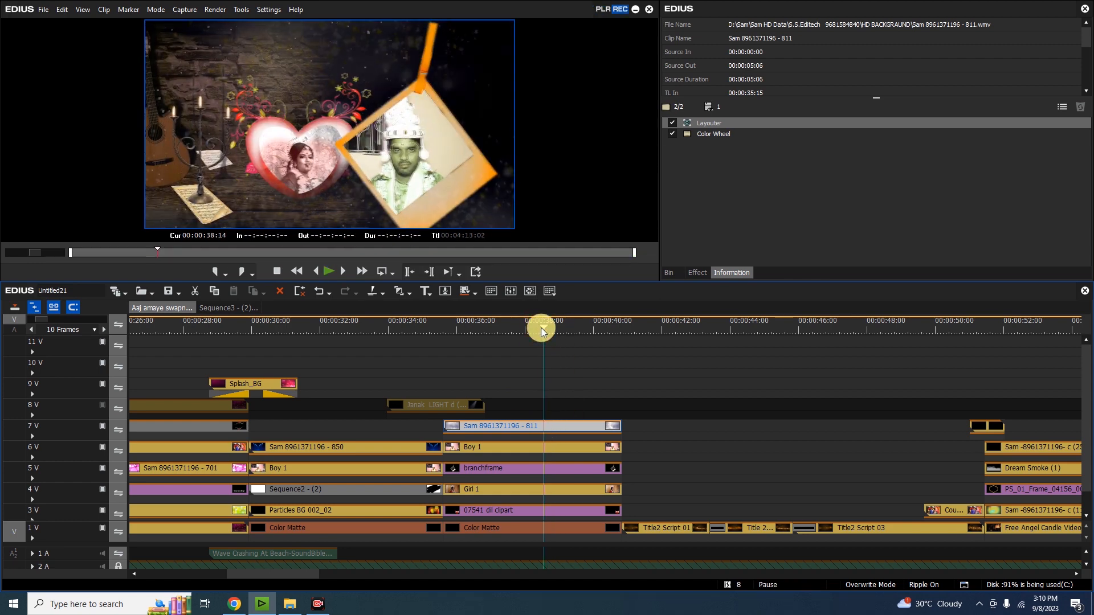
# Compare the composite with the Screen blend of the 811 overlay clip switched off and back on, around 00:00:38:10
pyautogui.click(534, 438)
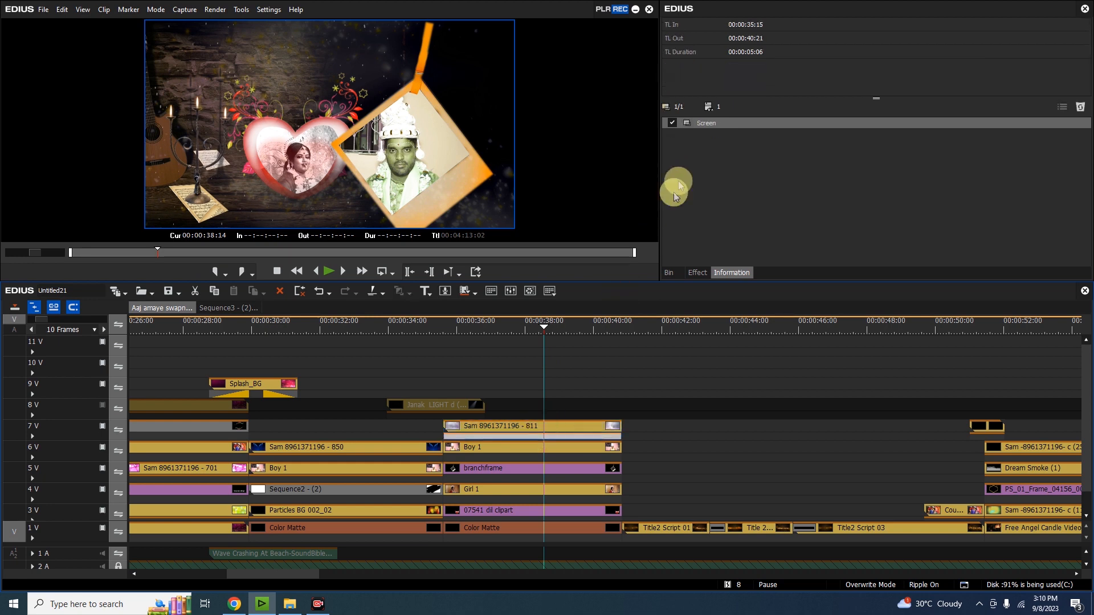
pyautogui.click(671, 123)
pyautogui.click(672, 125)
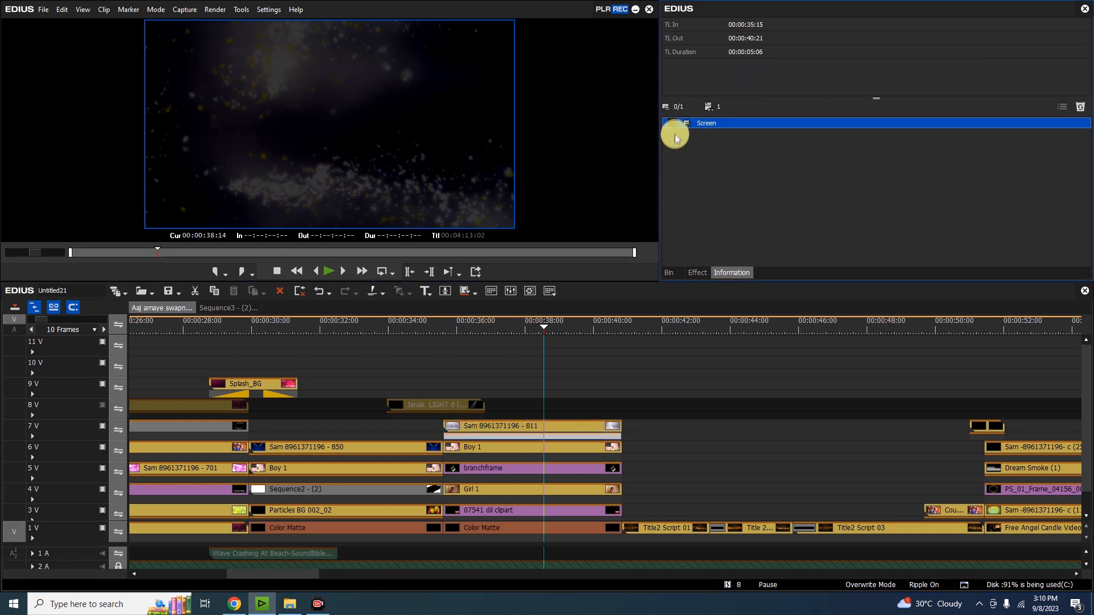
pyautogui.click(538, 328)
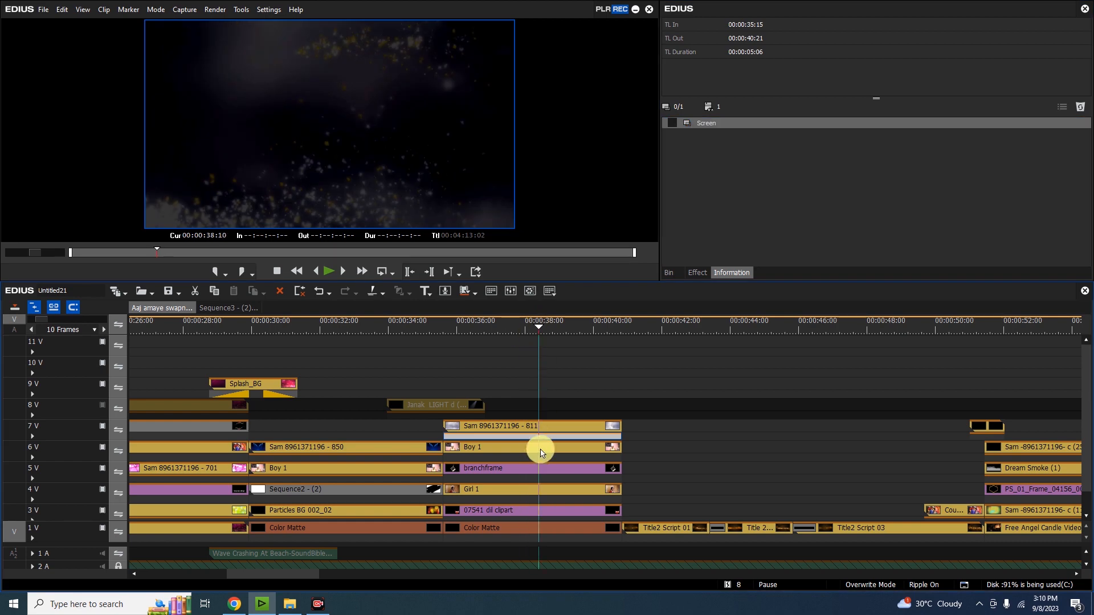
pyautogui.click(570, 428)
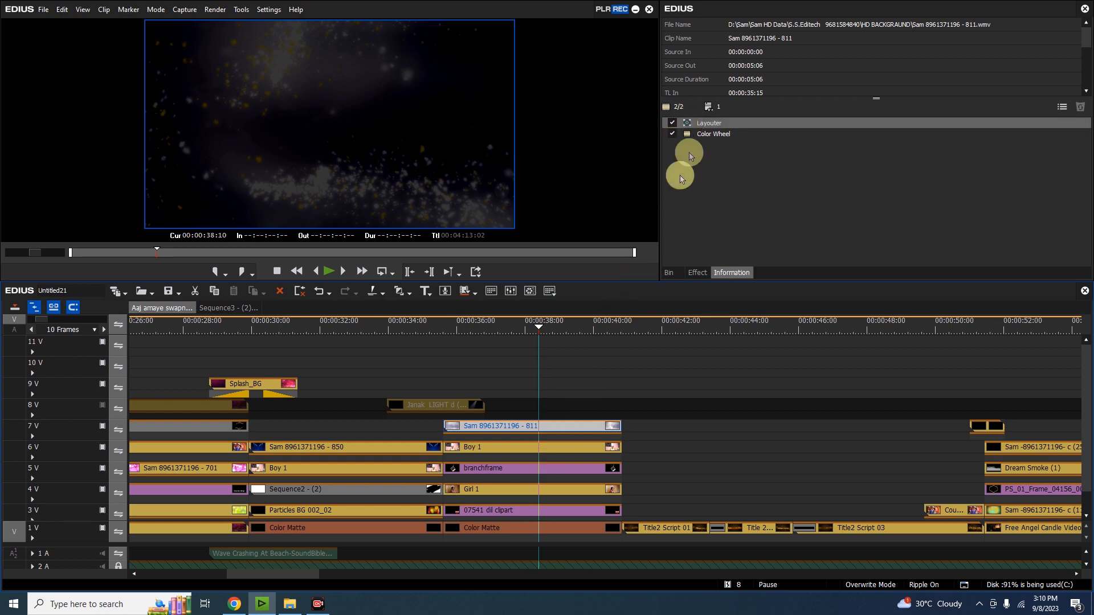
pyautogui.click(671, 122)
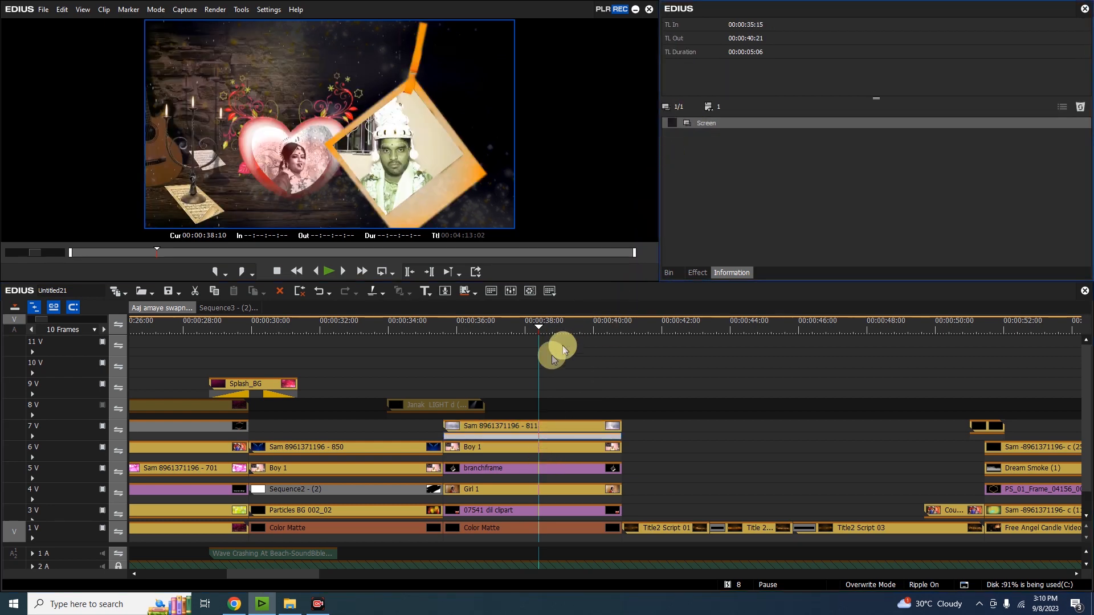
# Move to 00:00:39:07 and view the source image of the branchframe clip on track 5 V
pyautogui.moveTo(537, 331); pyautogui.dragTo(569, 328)
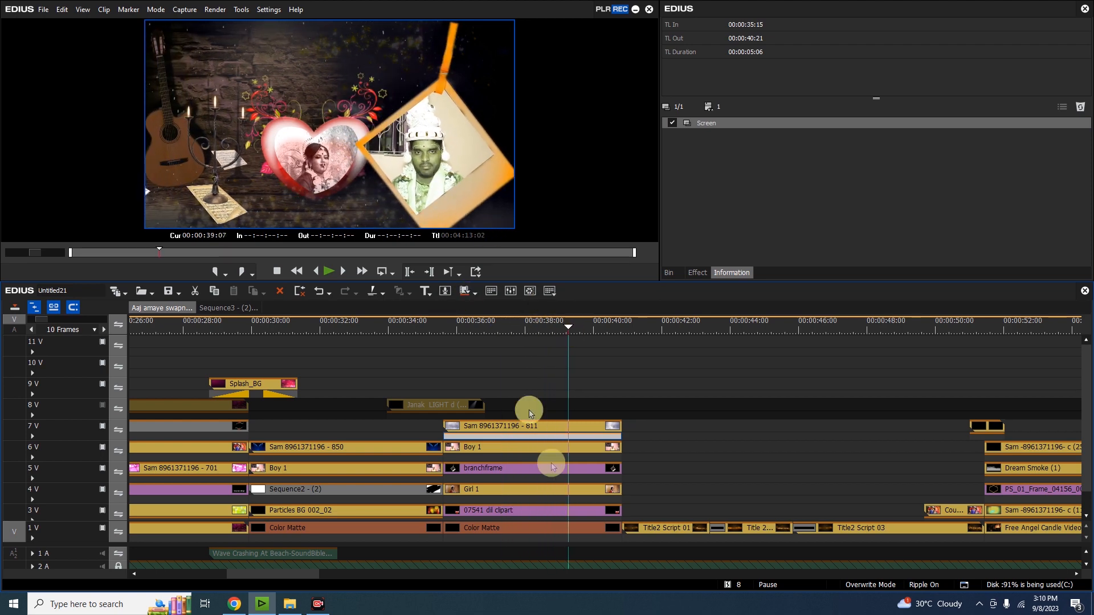
pyautogui.click(527, 471)
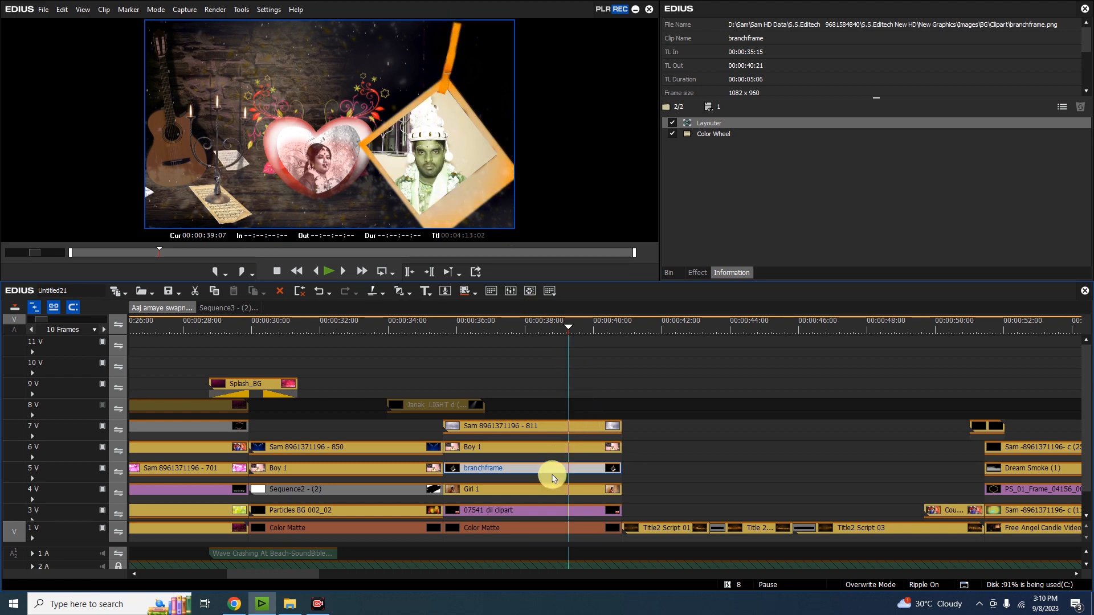
pyautogui.press('F7')
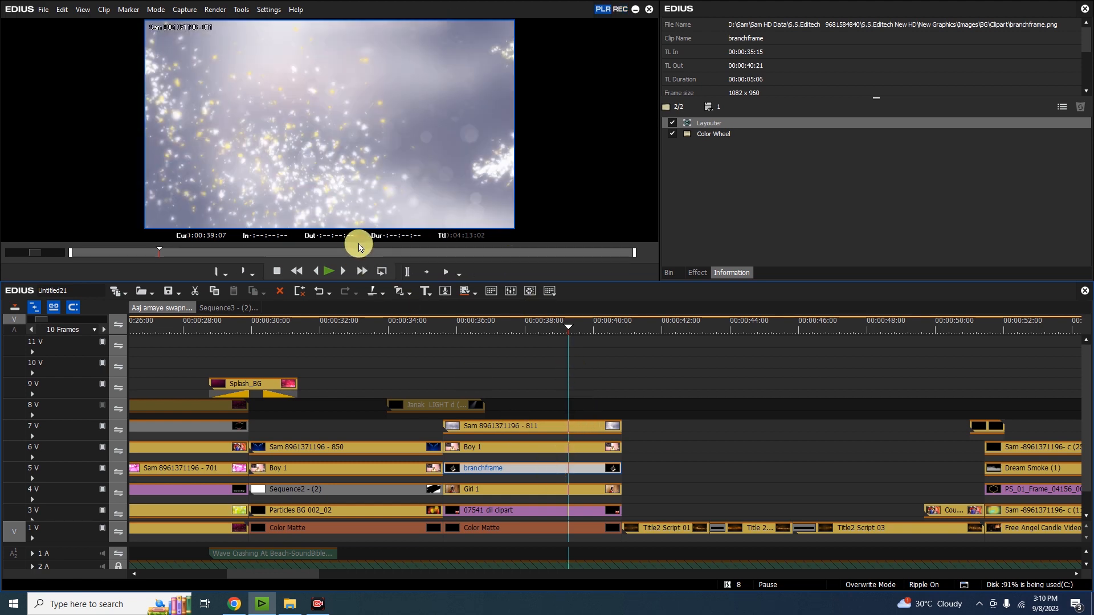
pyautogui.click(560, 327)
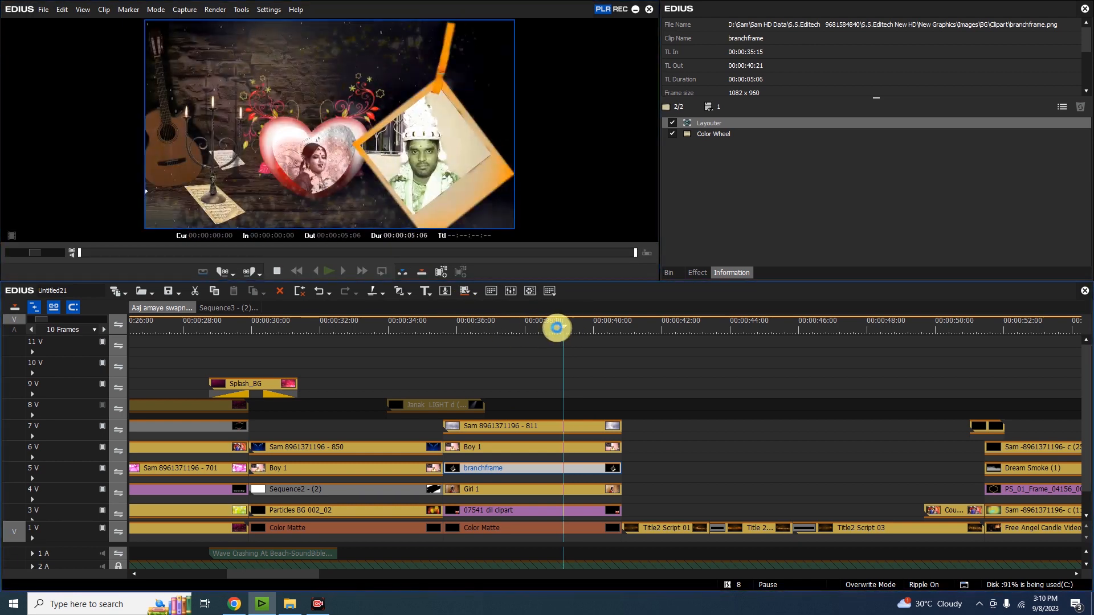
pyautogui.doubleClick(551, 470)
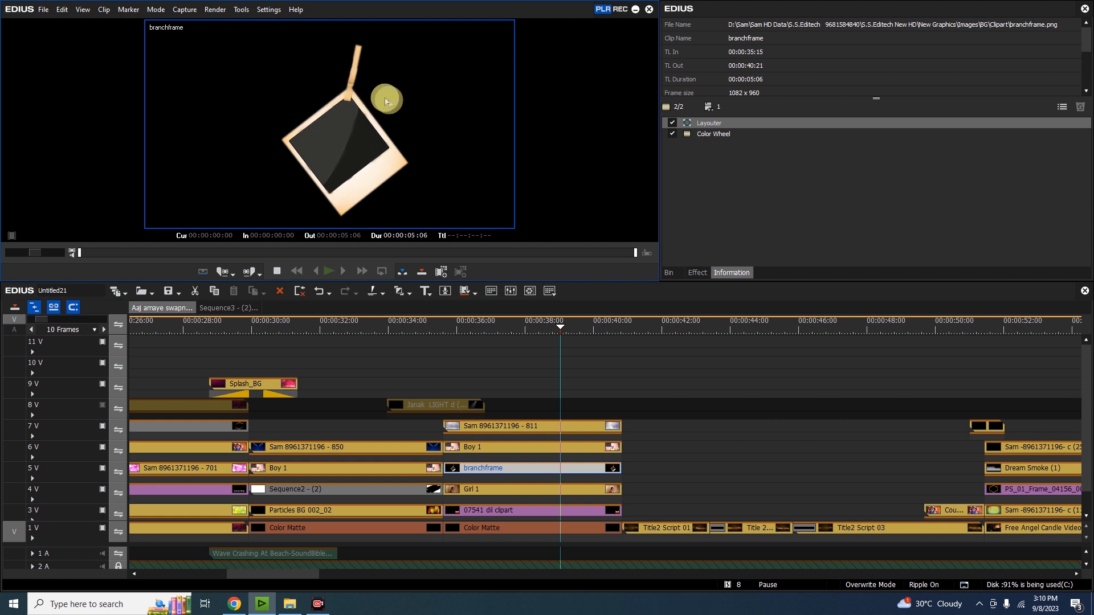
pyautogui.click(554, 491)
pyautogui.click(559, 467)
pyautogui.click(559, 453)
pyautogui.click(556, 466)
pyautogui.click(552, 453)
pyautogui.click(550, 468)
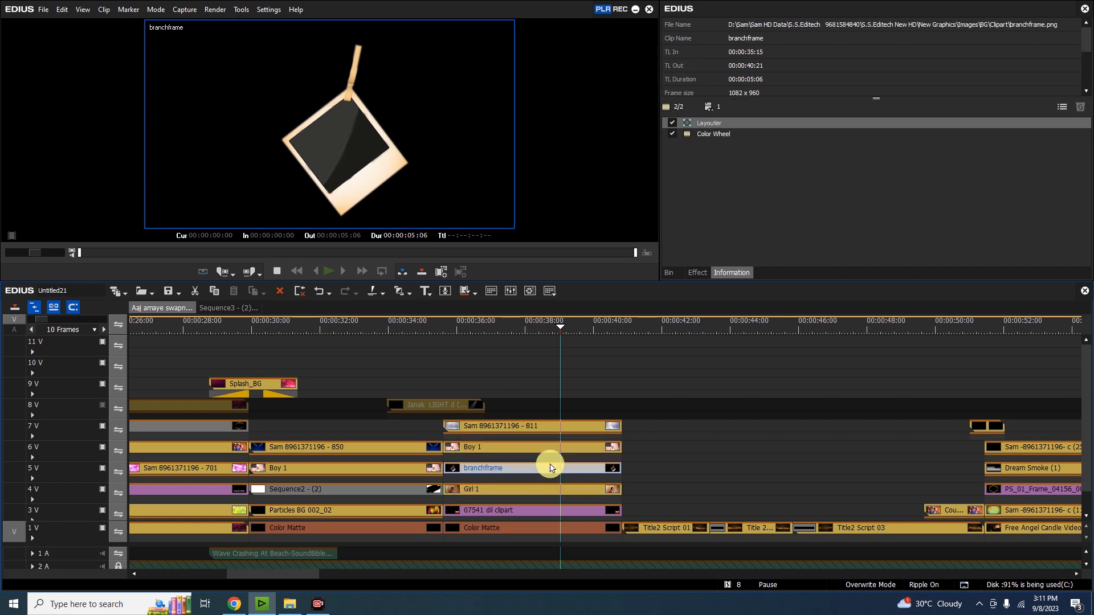
# Compare the composite around 00:00:39:02 with track 5 V hidden and shown again to examine the photo frame layer
pyautogui.click(102, 469)
pyautogui.click(557, 328)
pyautogui.moveTo(556, 324)
pyautogui.mouseDown()
pyautogui.moveTo(507, 324)
pyautogui.moveTo(561, 327)
pyautogui.mouseUp()
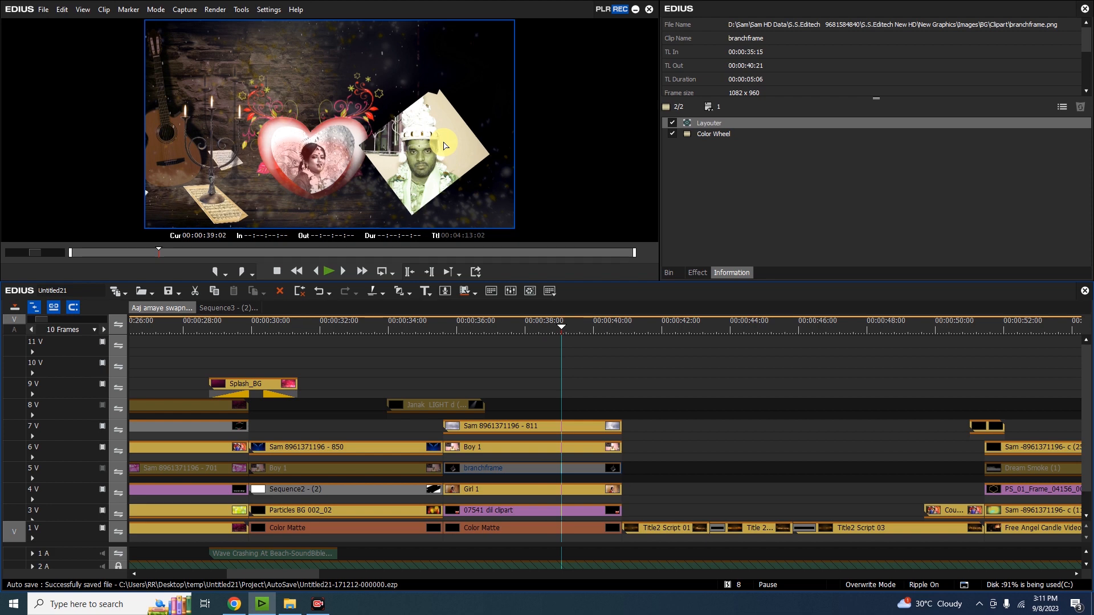
pyautogui.click(103, 469)
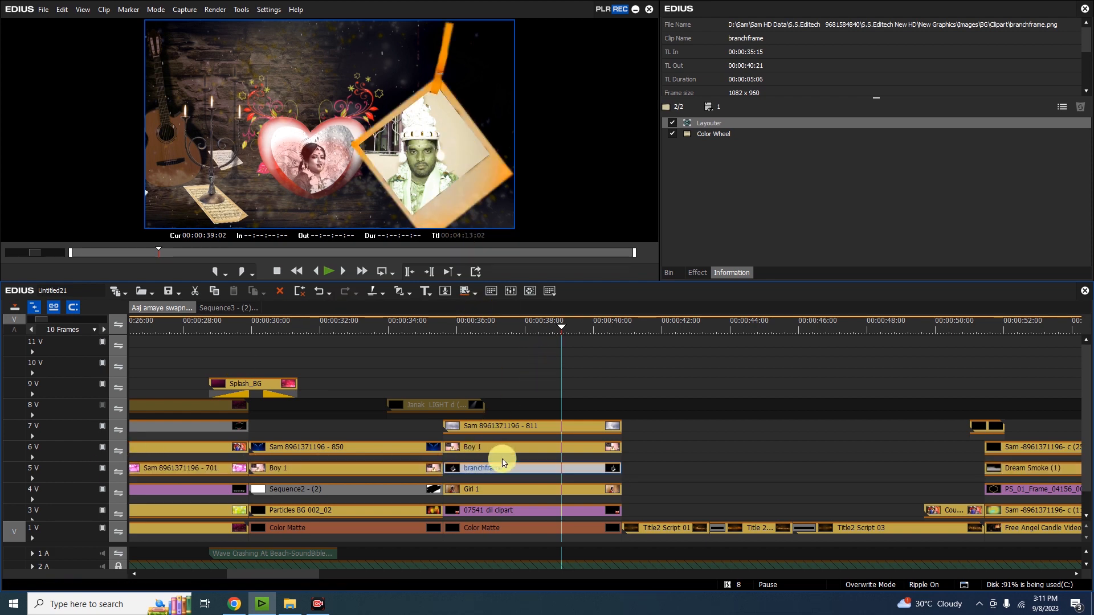
# Select the Girl 1 clip on track 4 V, view its source footage and return to the timeline
pyautogui.click(511, 491)
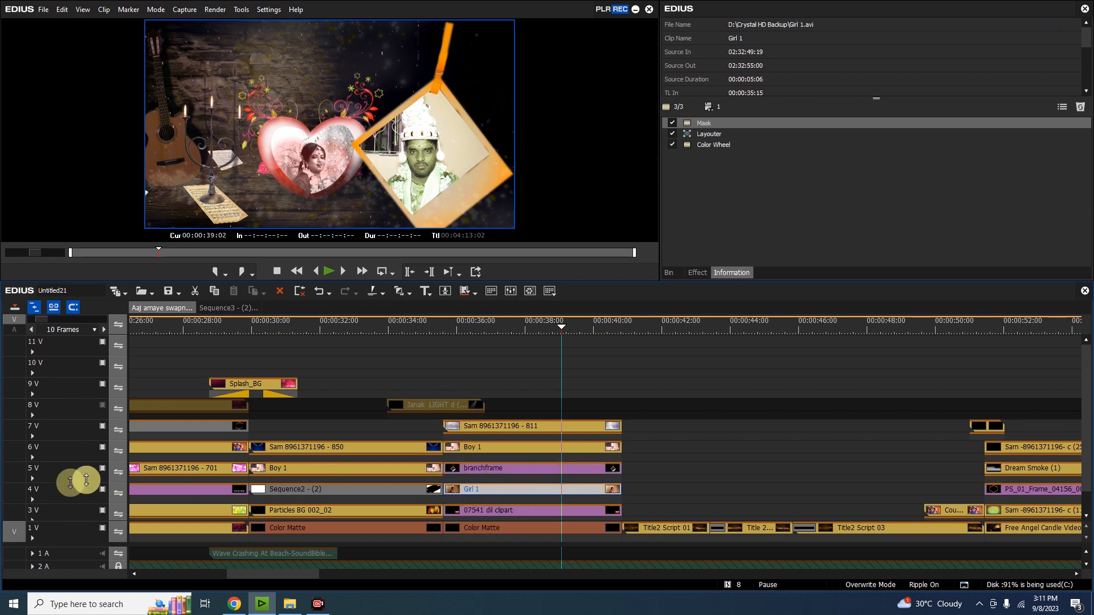
pyautogui.click(673, 134)
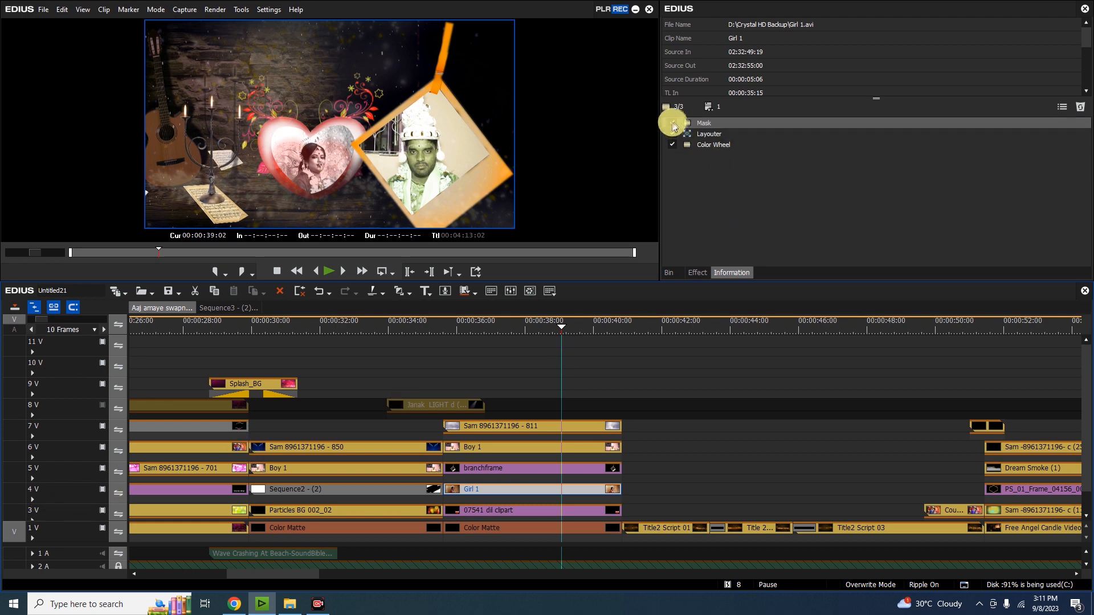
pyautogui.doubleClick(548, 492)
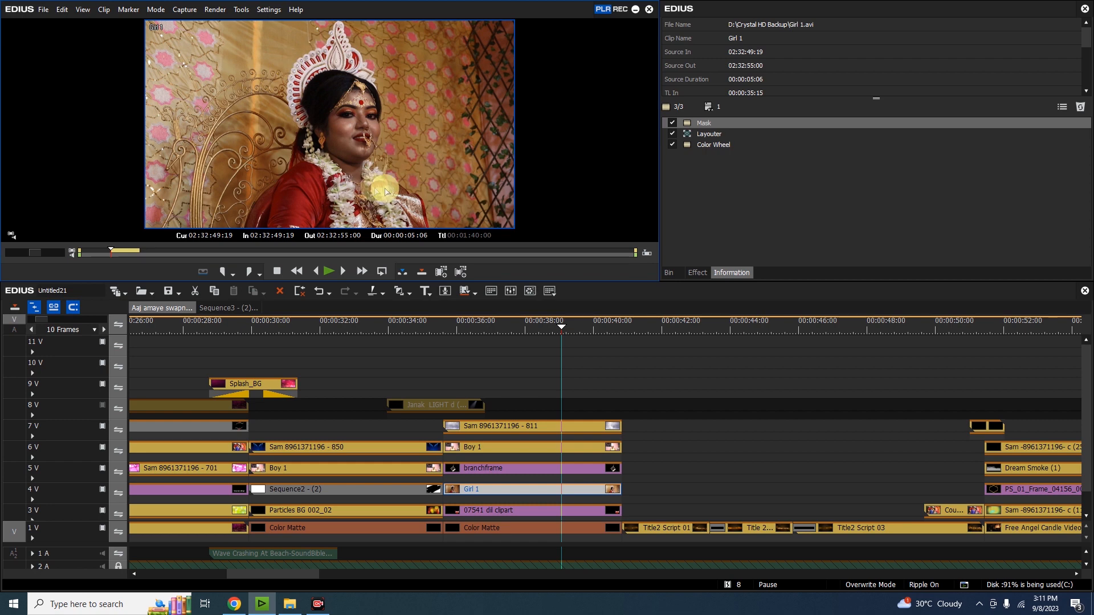
pyautogui.click(555, 326)
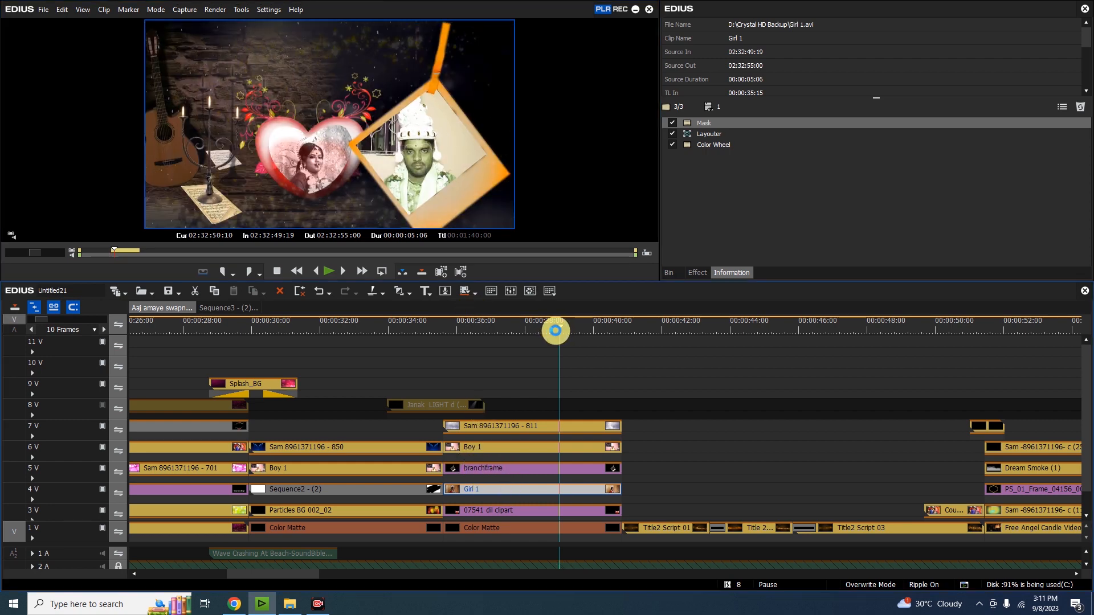
# Examine the heart-shaped path and outside opacity in the Girl 1 clip's Mask, and close it
pyautogui.doubleClick(751, 123)
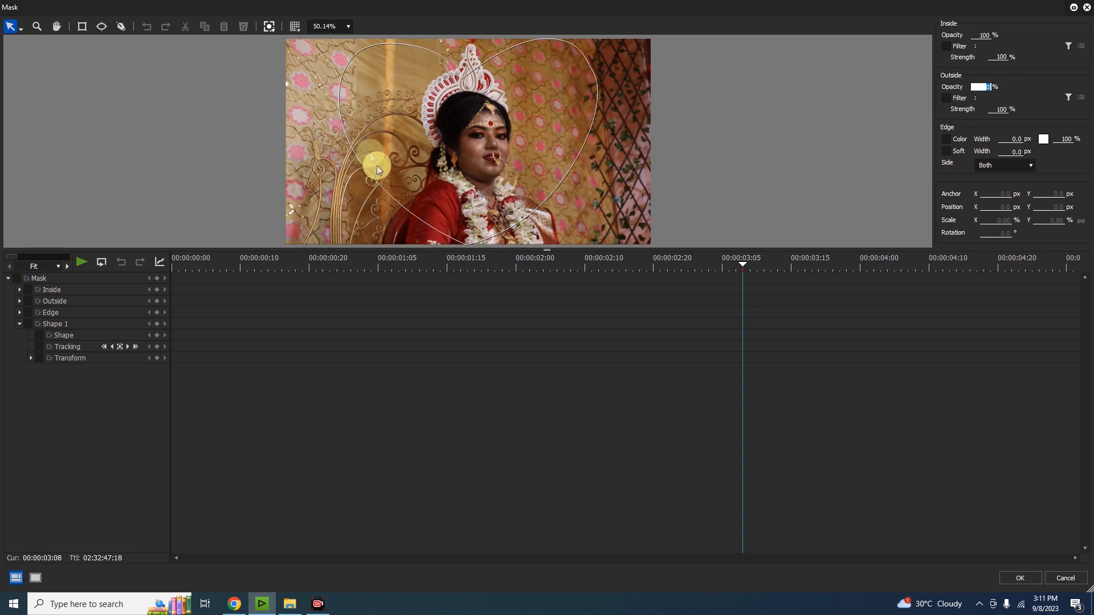
pyautogui.click(1018, 579)
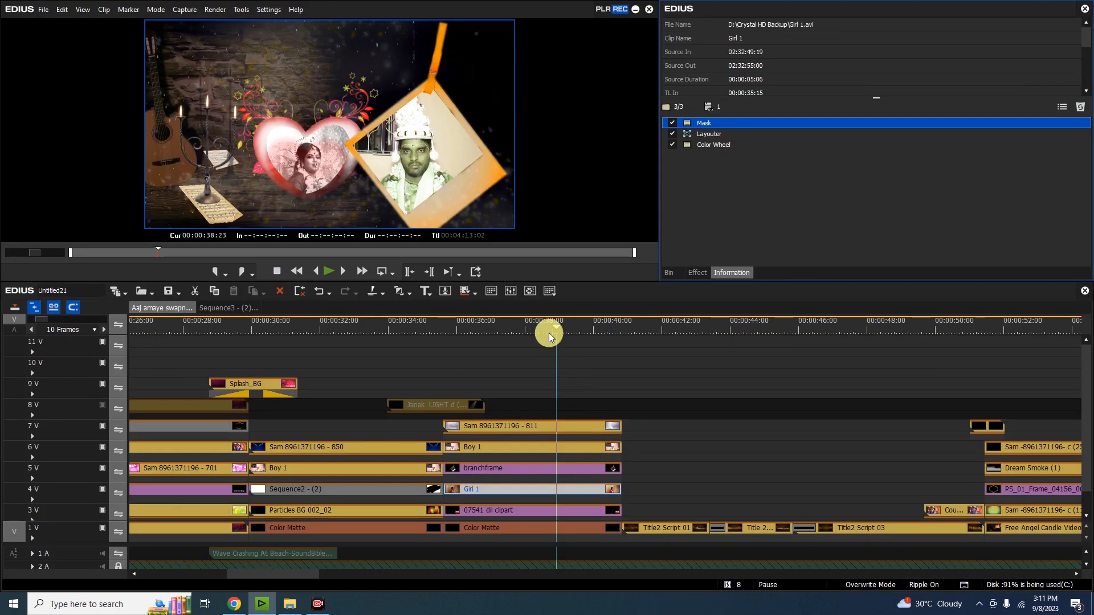
pyautogui.click(544, 329)
pyautogui.click(543, 493)
# View the 07541 dil clipart source, preview its Layouter animation up to 00:00:05:06, and scrub the sequence to 00:00:39:14
pyautogui.doubleClick(524, 513)
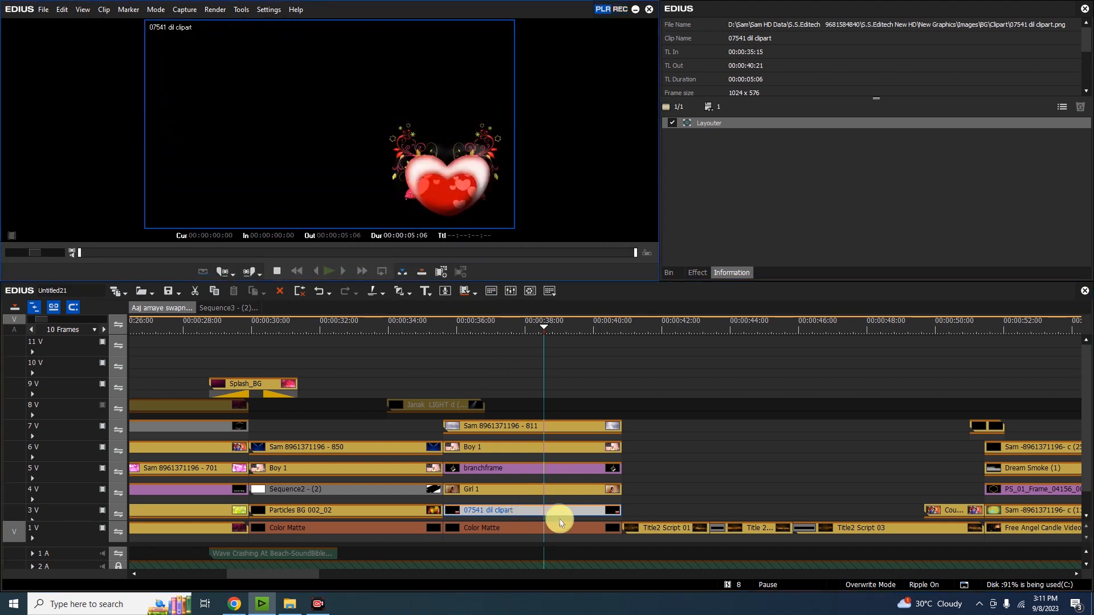
pyautogui.doubleClick(1051, 122)
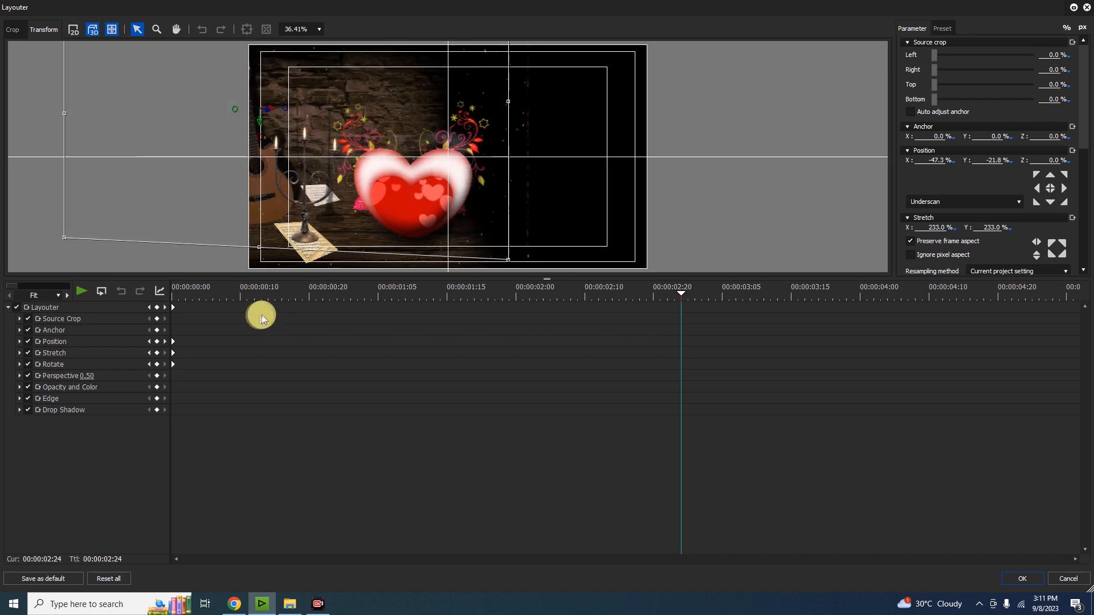
pyautogui.moveTo(207, 299)
pyautogui.mouseDown()
pyautogui.moveTo(157, 295)
pyautogui.moveTo(200, 289)
pyautogui.moveTo(329, 309)
pyautogui.moveTo(565, 317)
pyautogui.moveTo(945, 310)
pyautogui.moveTo(1077, 404)
pyautogui.mouseUp()
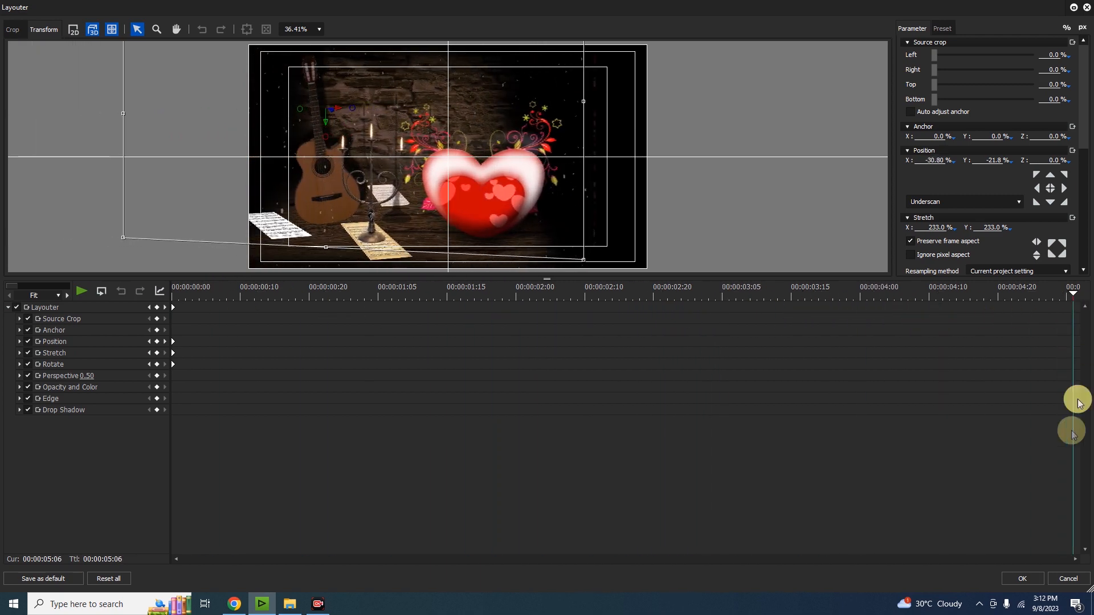
pyautogui.click(1020, 579)
pyautogui.moveTo(472, 332); pyautogui.dragTo(577, 337)
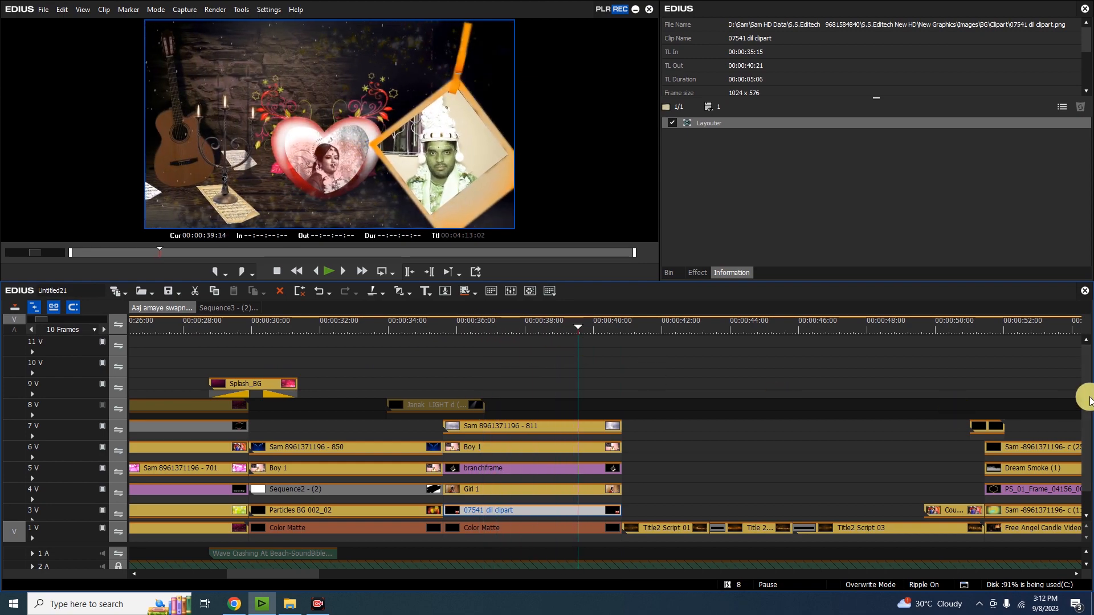
# Play the source of the 008207 background clip on track 2 V and return to the timeline
pyautogui.moveTo(1077, 390); pyautogui.dragTo(1077, 434)
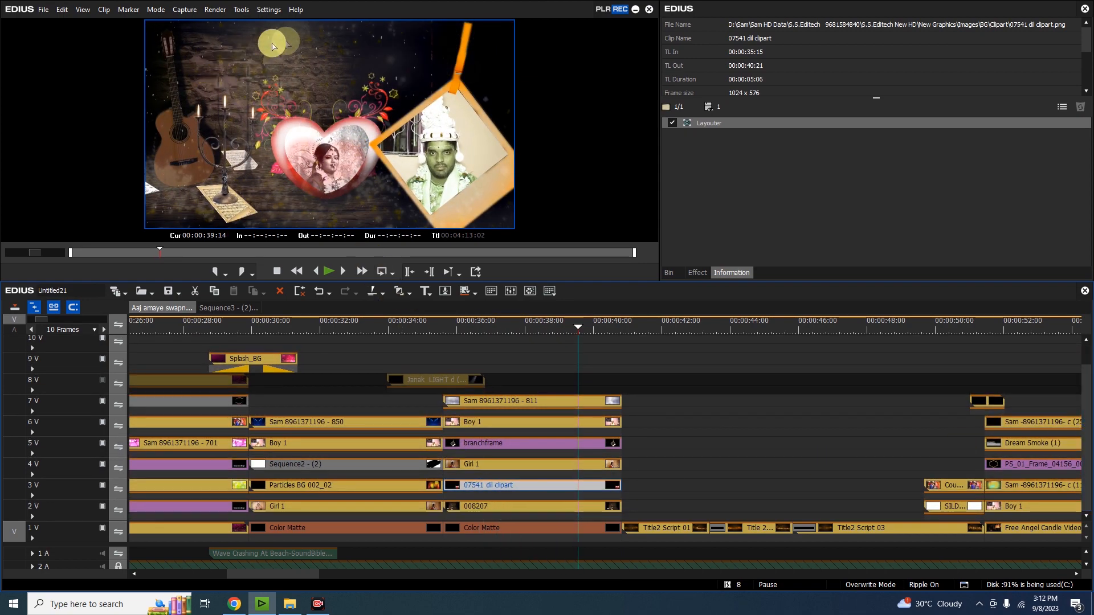
pyautogui.doubleClick(489, 506)
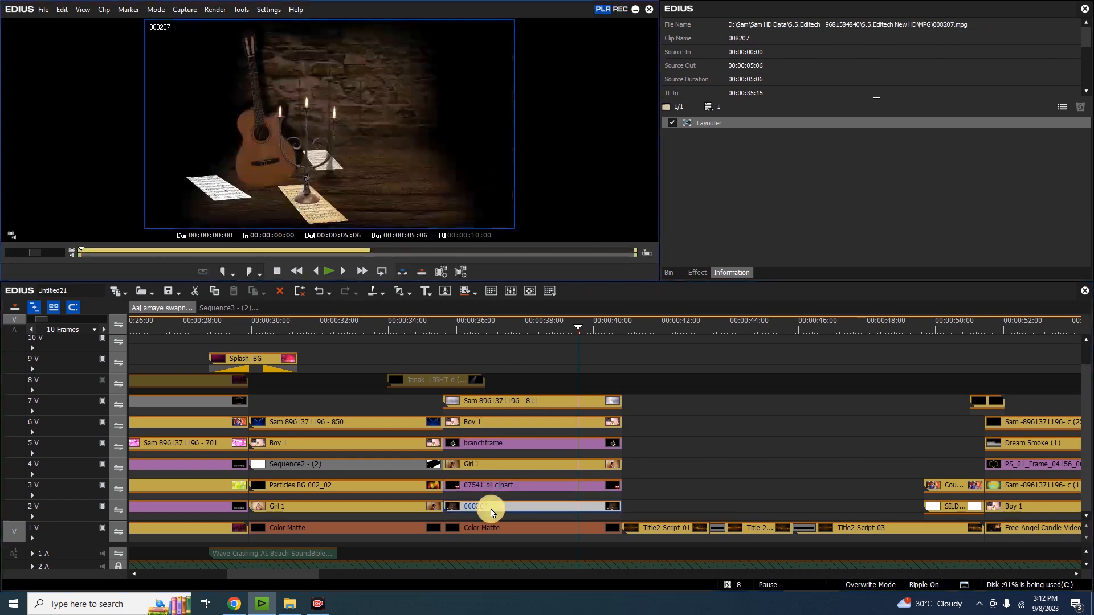
pyautogui.click(329, 271)
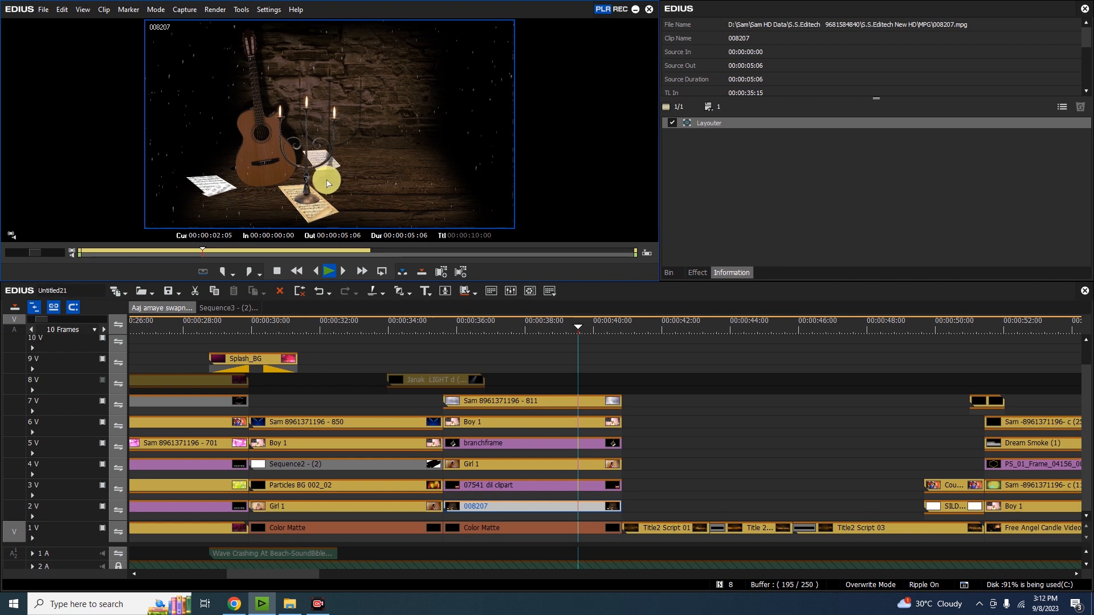
pyautogui.click(514, 325)
# Scrub through the Title2 Script title clips on track 1 V up to 00:00:50:04
pyautogui.moveTo(539, 327); pyautogui.dragTo(950, 390)
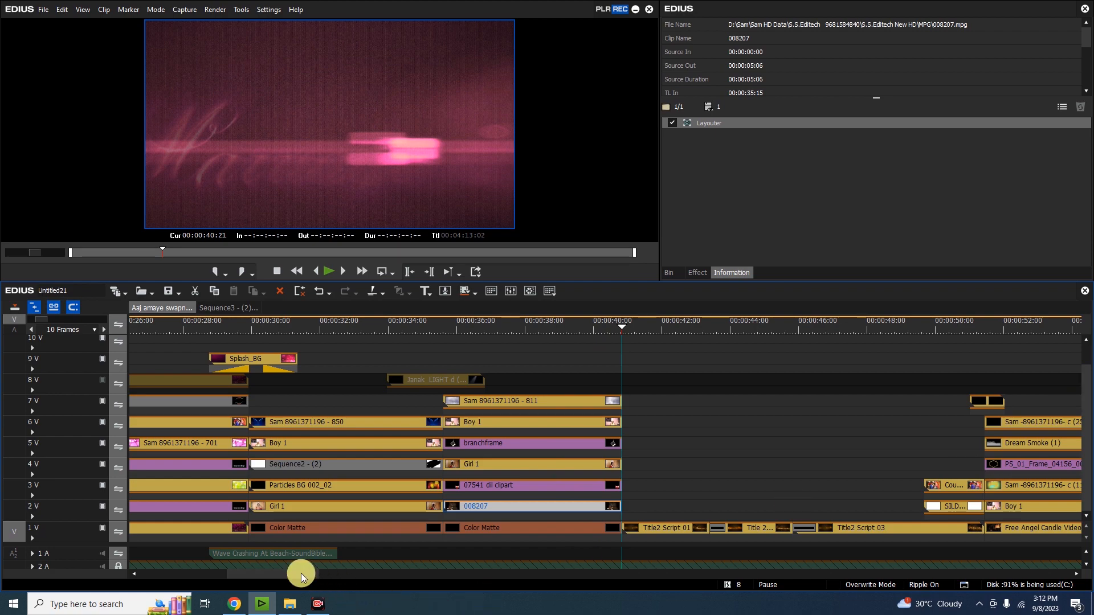
pyautogui.moveTo(301, 573); pyautogui.dragTo(327, 576)
pyautogui.moveTo(358, 331); pyautogui.dragTo(566, 350)
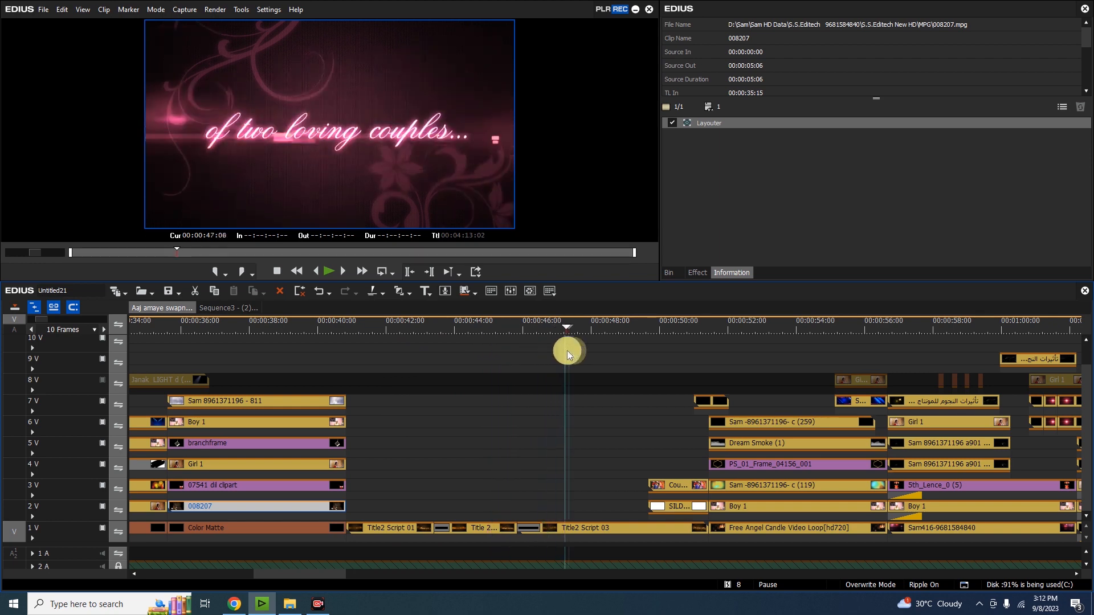
pyautogui.moveTo(651, 348); pyautogui.dragTo(664, 341)
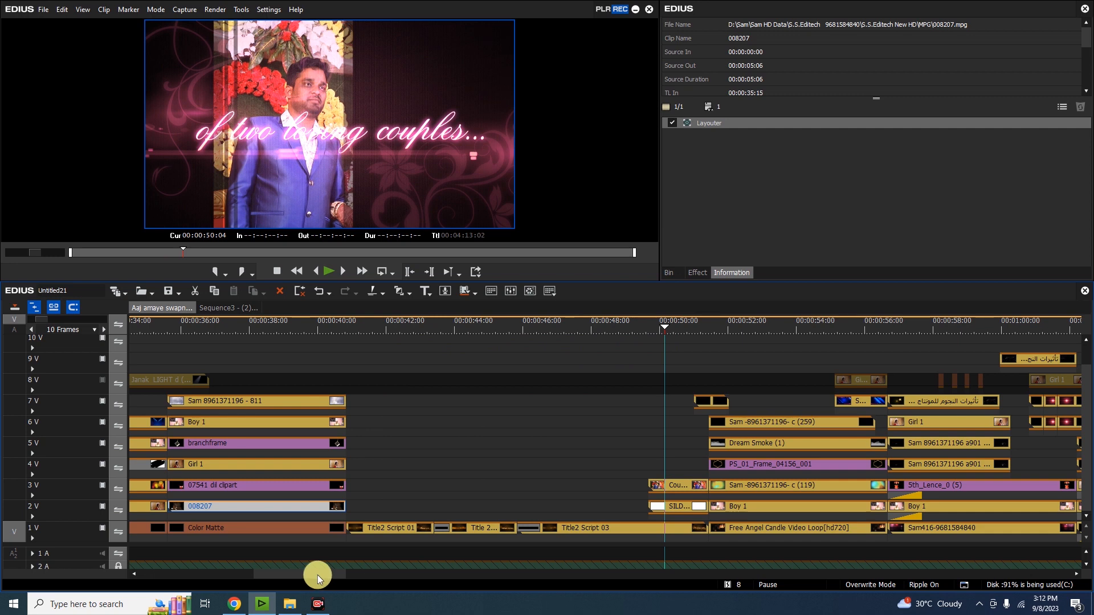
pyautogui.moveTo(317, 575); pyautogui.dragTo(334, 576)
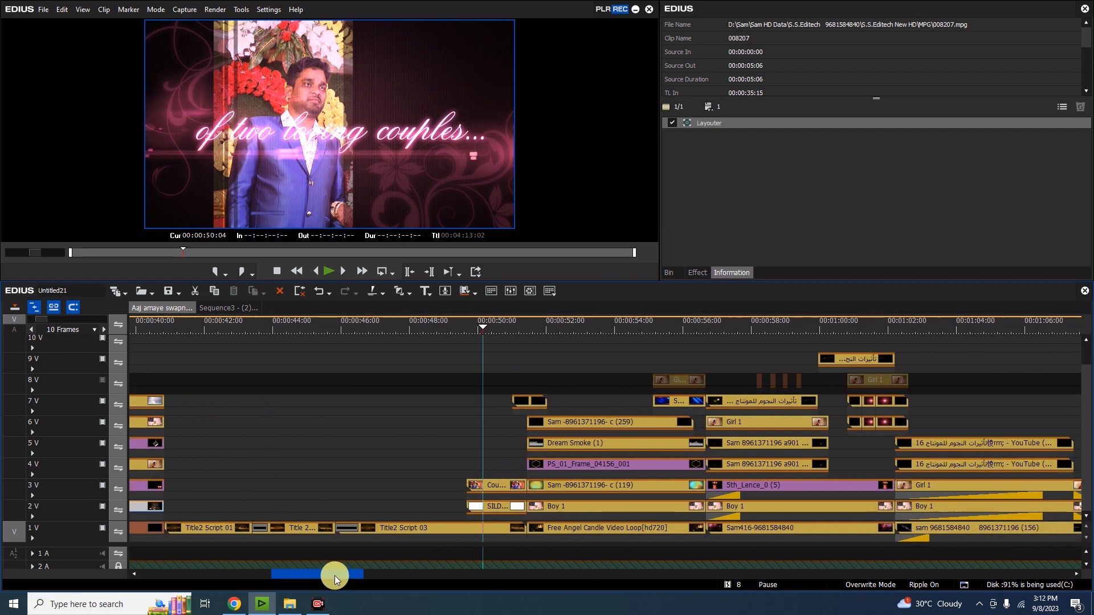
# View the source of the Couple 1 clip on track 3 V and examine its Track Matte at 00:00:50:02
pyautogui.click(490, 328)
pyautogui.doubleClick(505, 488)
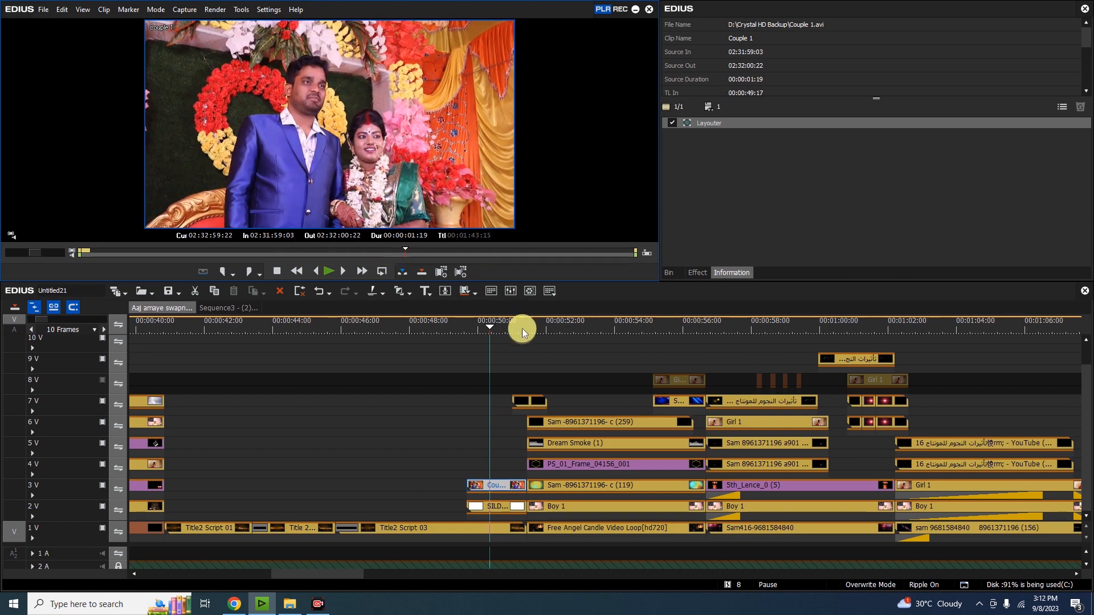
pyautogui.click(479, 327)
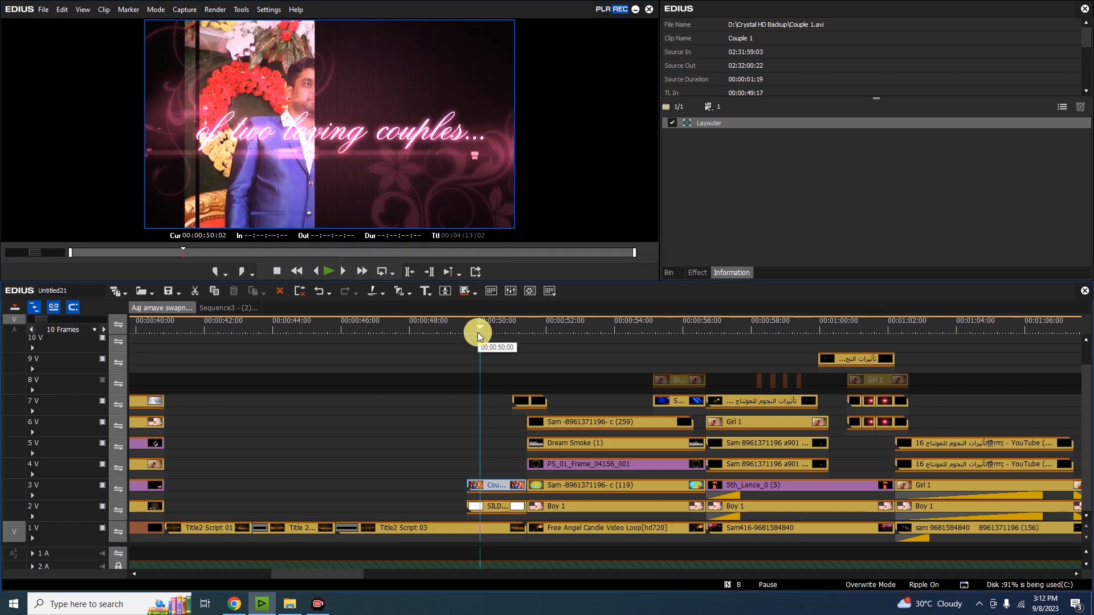
pyautogui.click(499, 485)
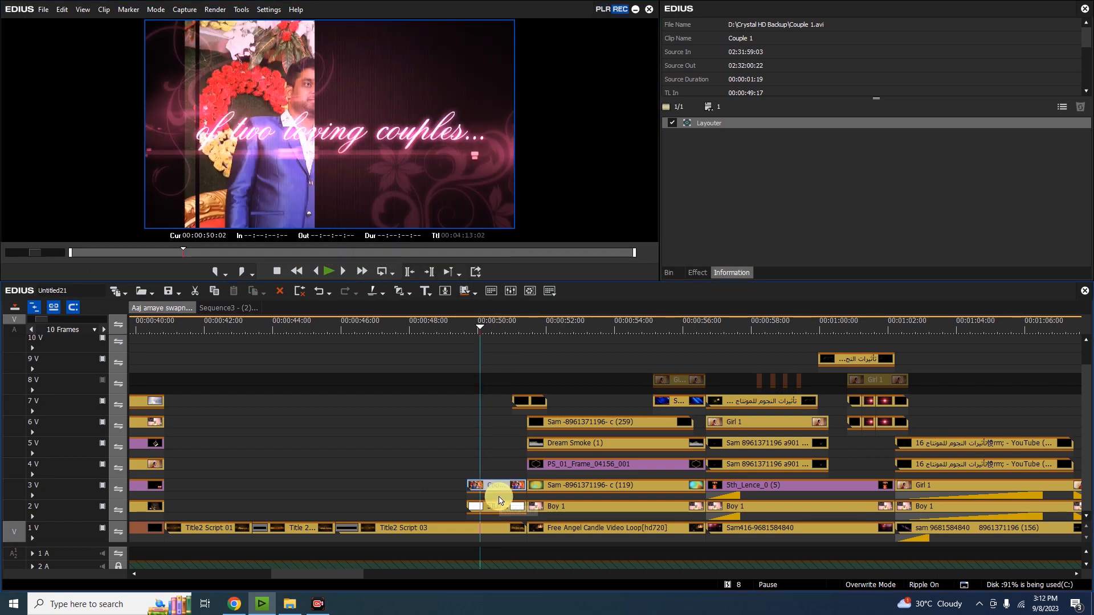
pyautogui.click(503, 497)
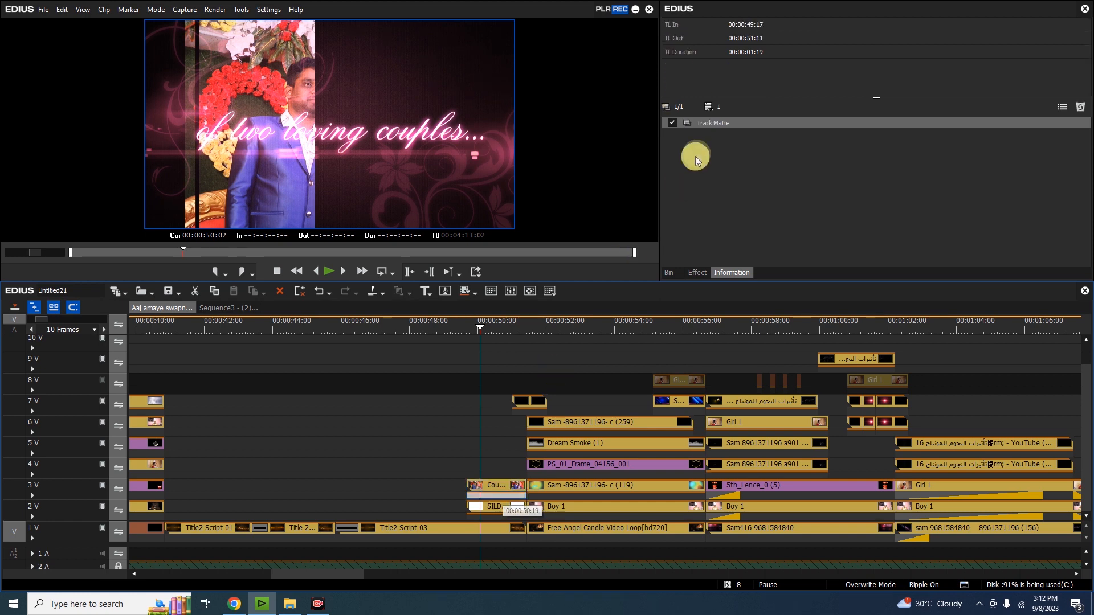
pyautogui.click(488, 484)
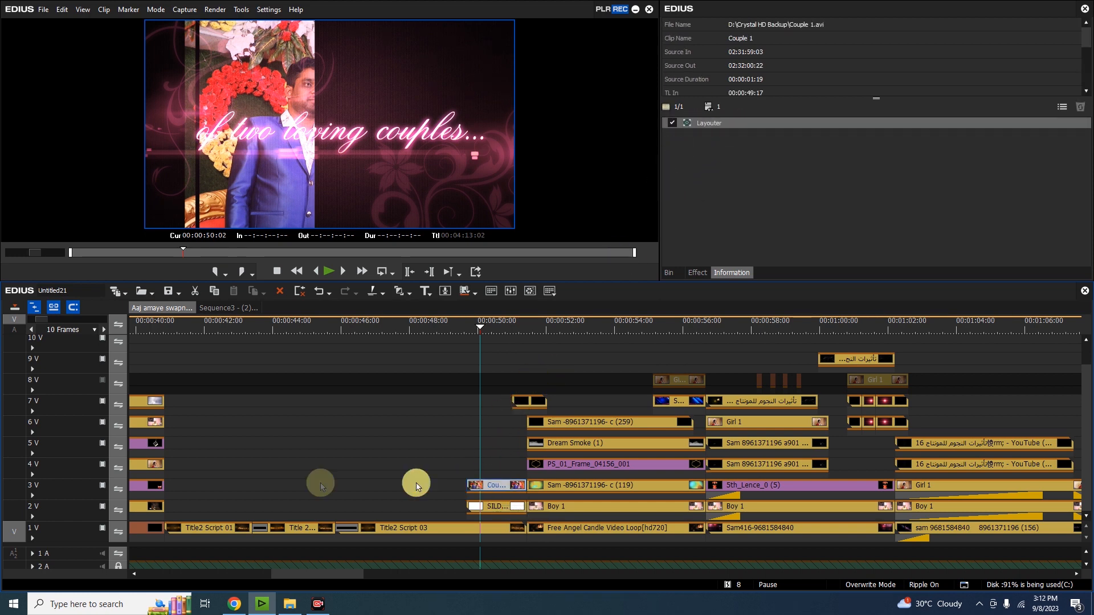
# Hide track 3 V to view the SILDE MASK clip's source on track 2 V, show the track again and play the sequence
pyautogui.click(101, 481)
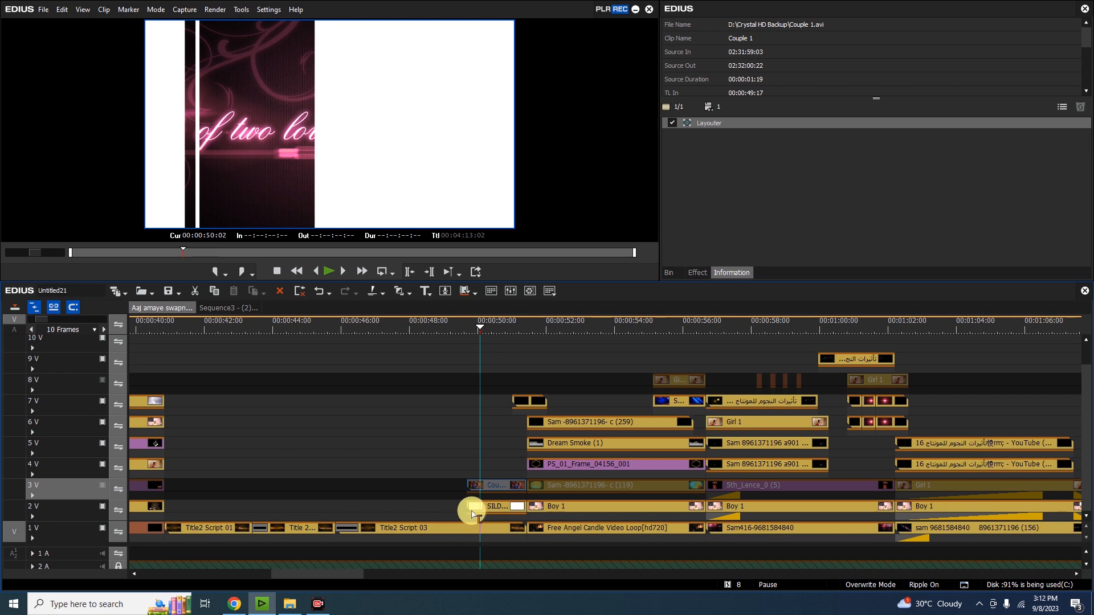
pyautogui.doubleClick(483, 508)
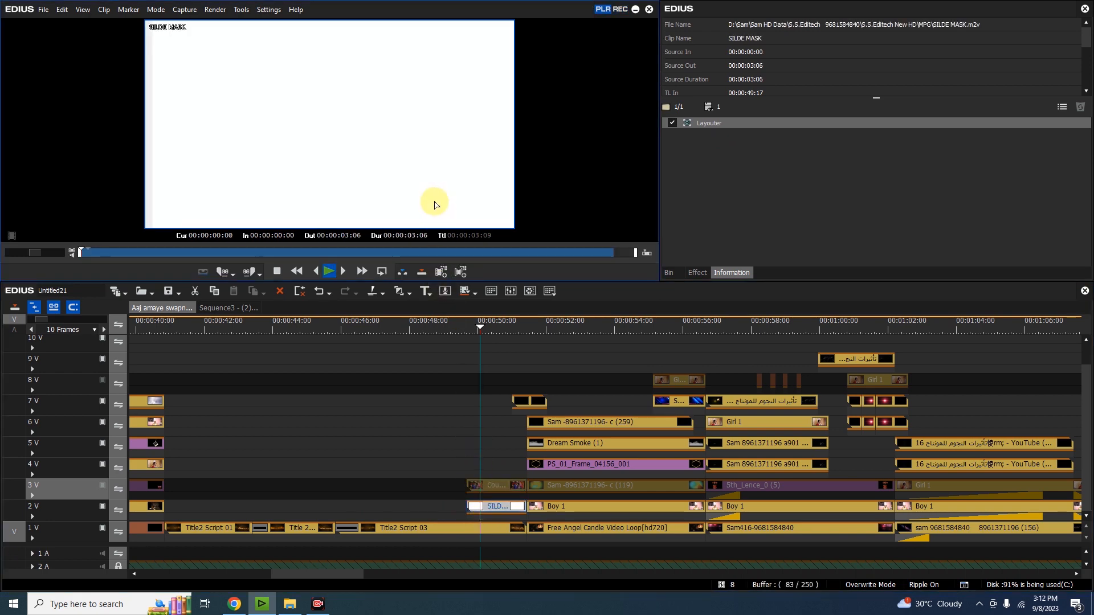
pyautogui.press('space')
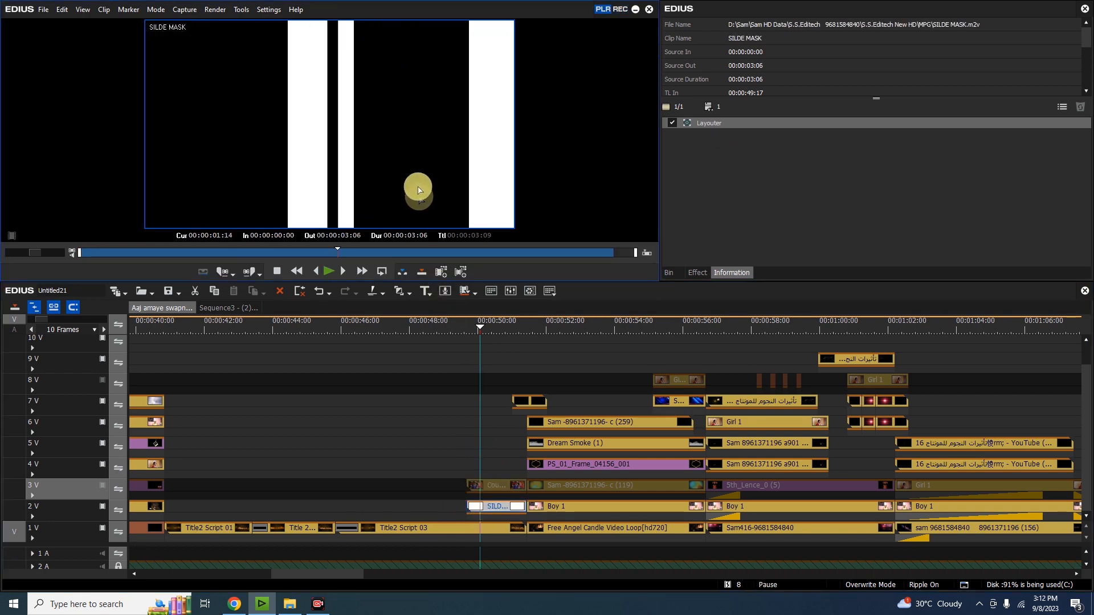
pyautogui.click(112, 489)
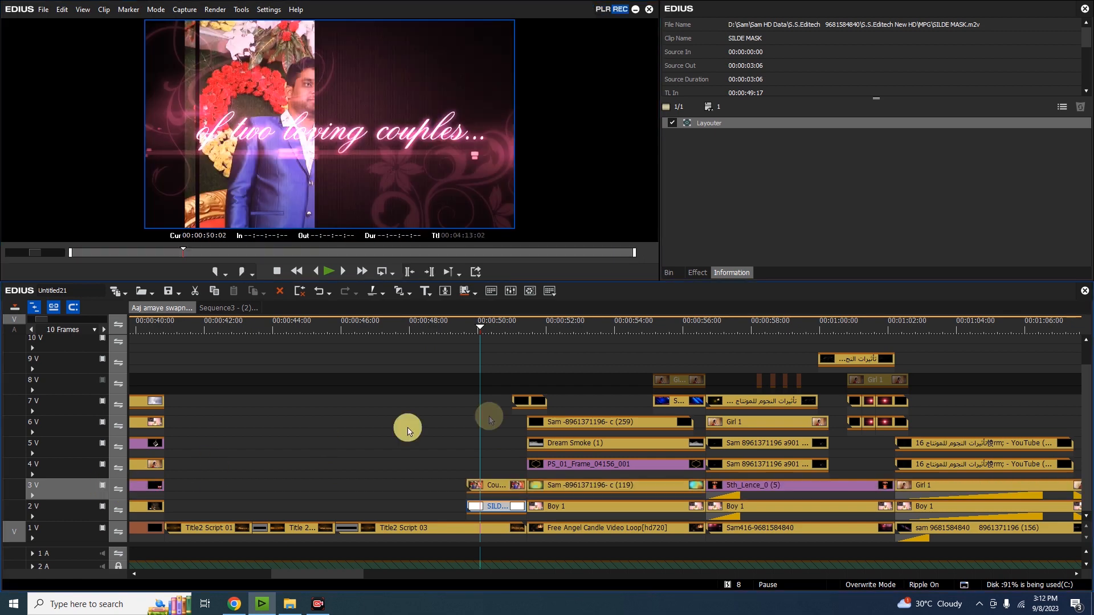
pyautogui.press('space')
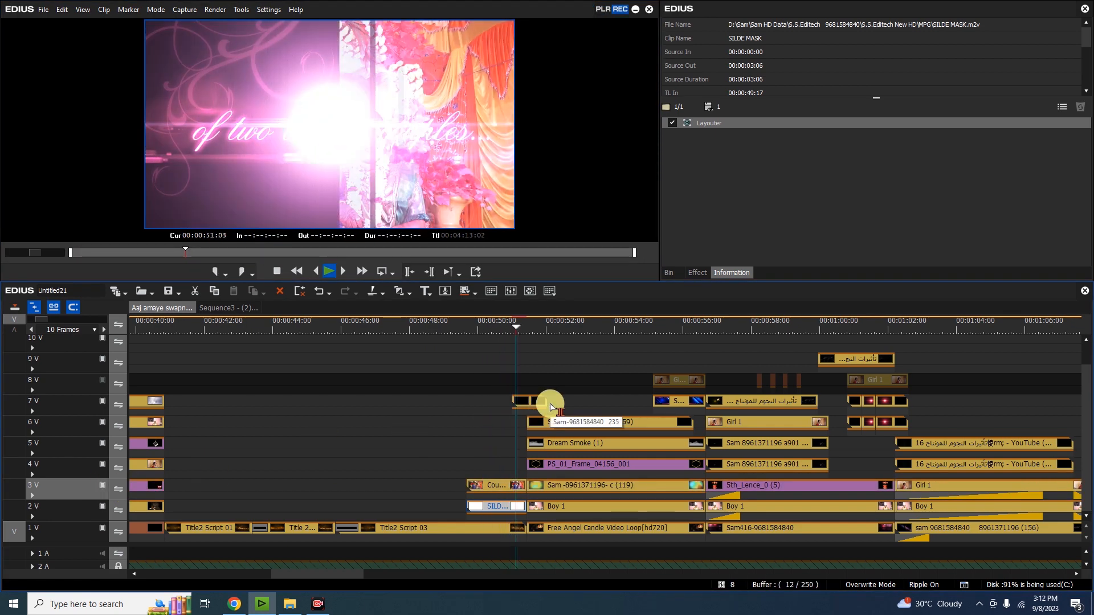
# Return to 00:00:49:11 region of the timeline and play the source of the SILDE MASK clip on track 2 V
pyautogui.click(481, 324)
pyautogui.doubleClick(491, 505)
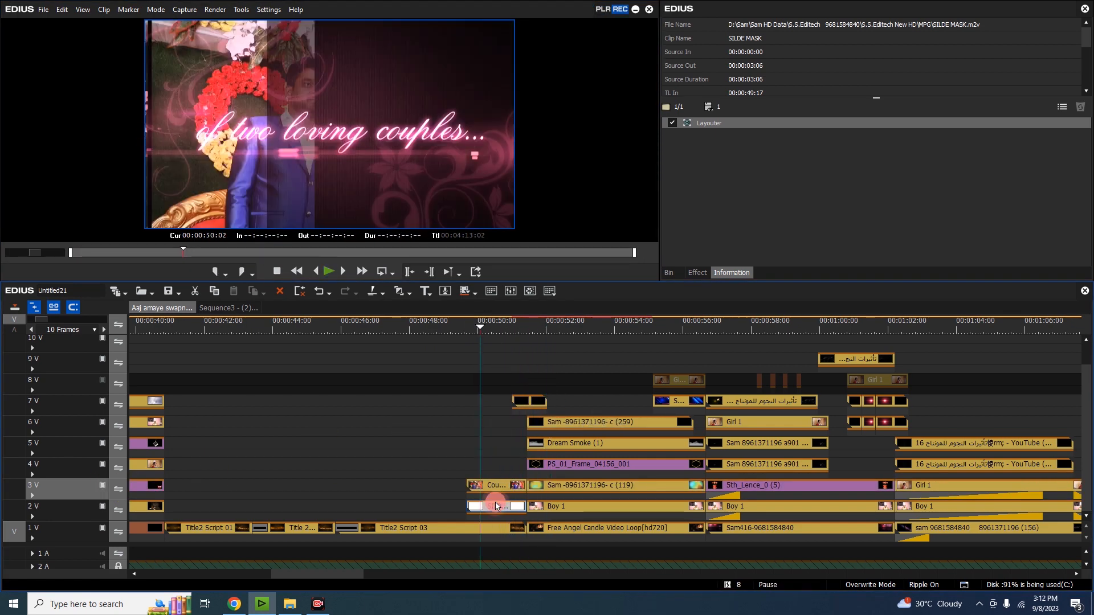
pyautogui.click(367, 260)
pyautogui.press('space')
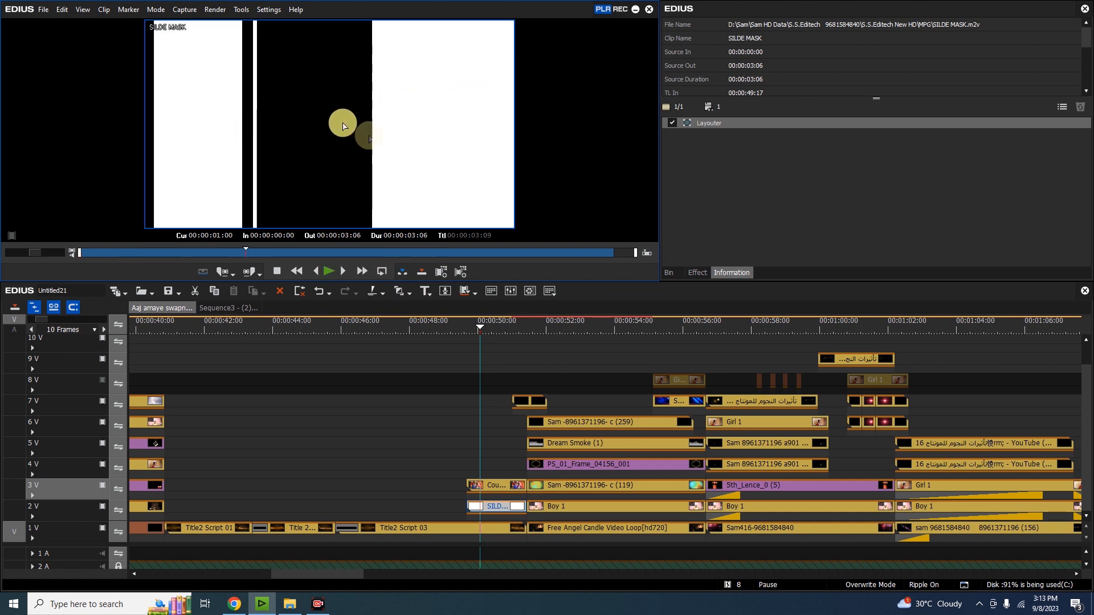
pyautogui.press('space')
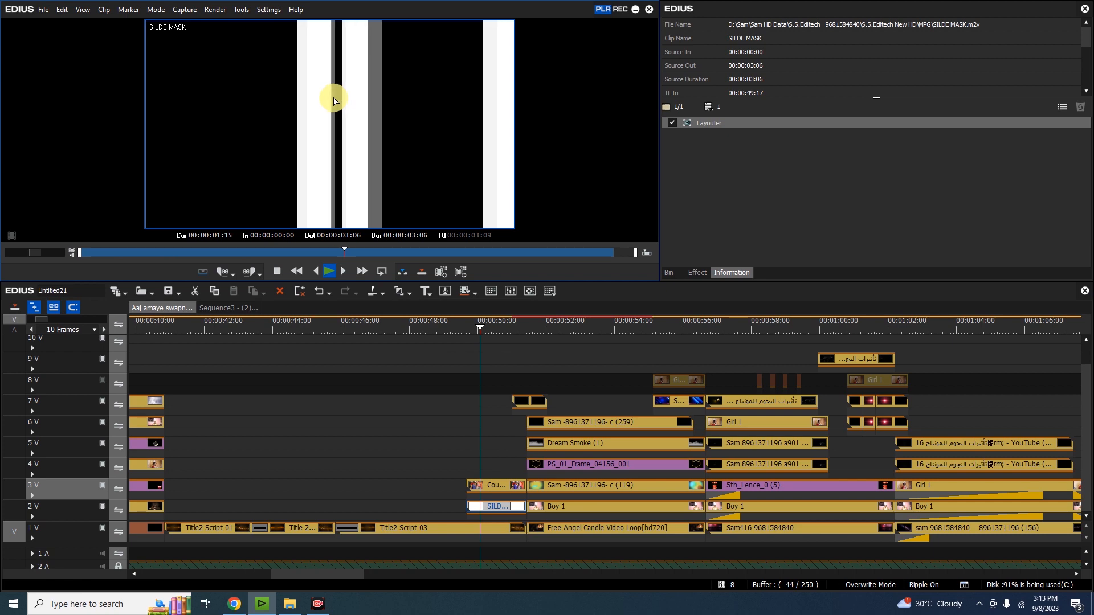
# Scrub to 00:00:53:16, select the overlay clip on track 6 V, and hide and show that track to see its contribution
pyautogui.moveTo(487, 319); pyautogui.dragTo(601, 437)
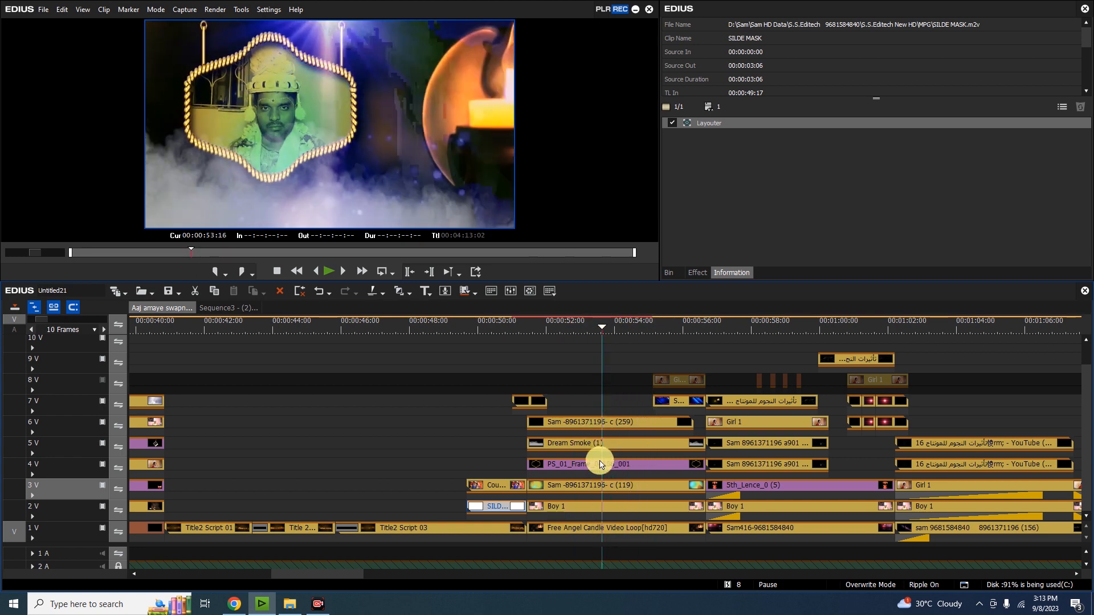
pyautogui.click(600, 464)
pyautogui.click(593, 424)
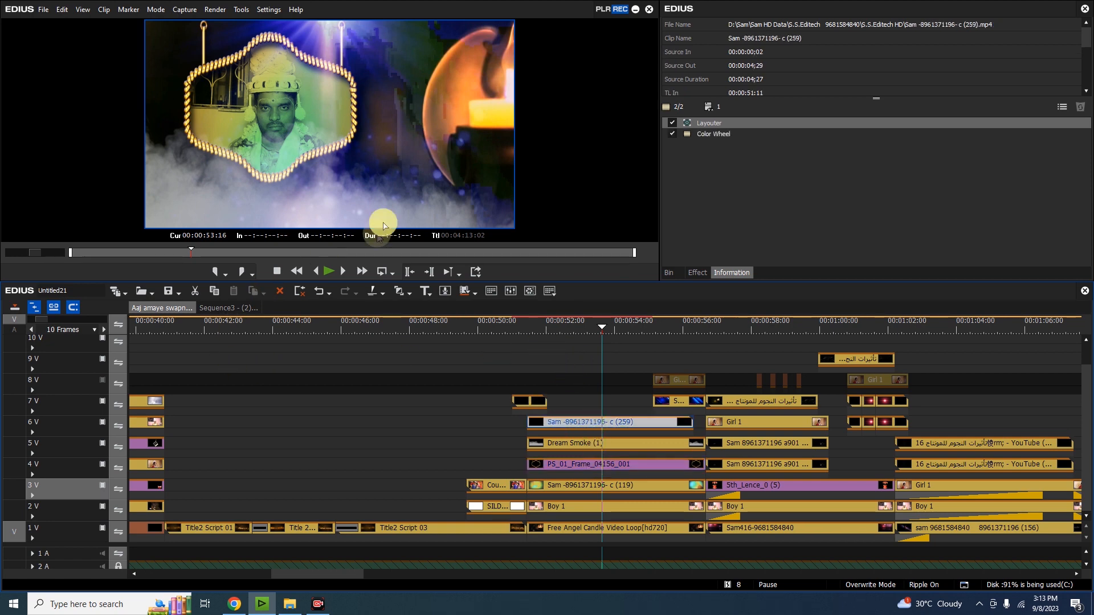
pyautogui.click(103, 423)
pyautogui.click(103, 423)
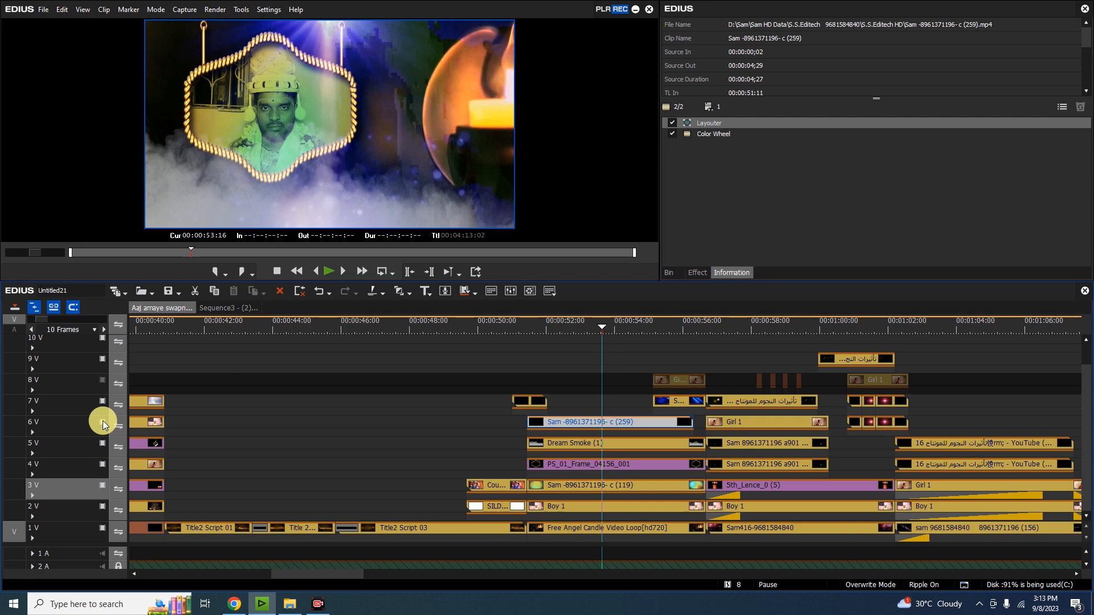
# Hide and show track 5 V to check the Dream Smoke (1) overlay, and play the clip's source
pyautogui.click(550, 443)
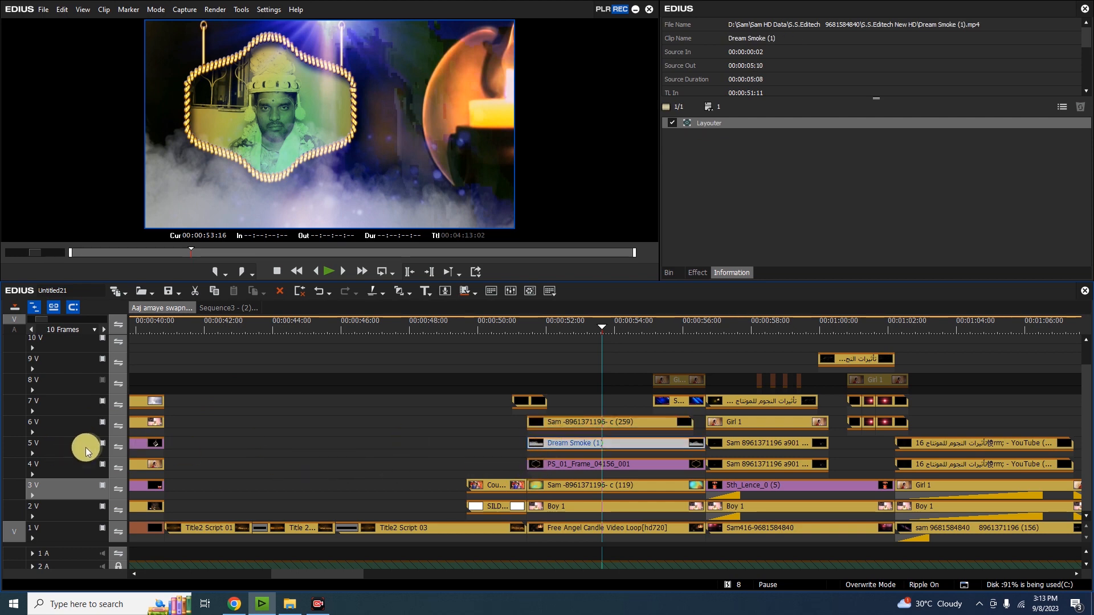
pyautogui.click(101, 444)
pyautogui.click(101, 444)
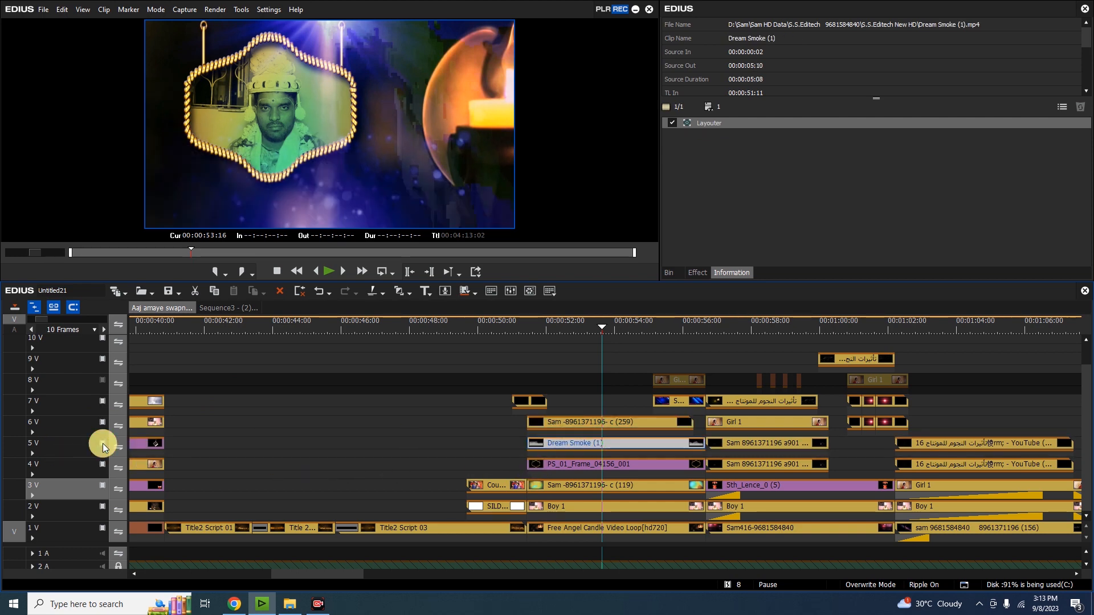
pyautogui.doubleClick(645, 444)
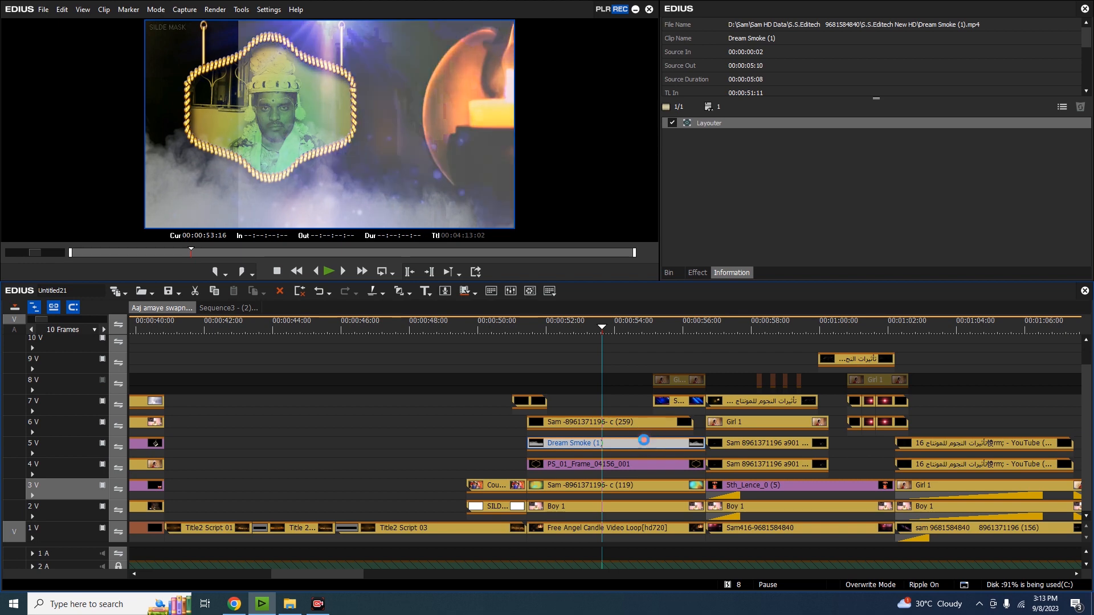
pyautogui.press('space')
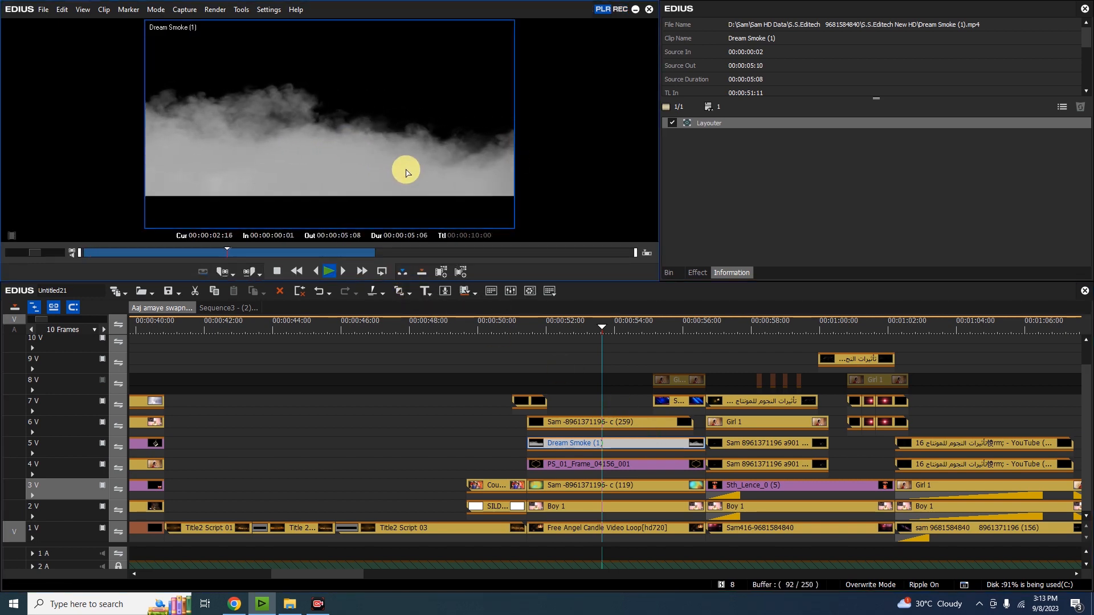
pyautogui.press('space')
# Switch the Screen blend of the Dream Smoke (1) clip off and on to compare the effect
pyautogui.click(601, 452)
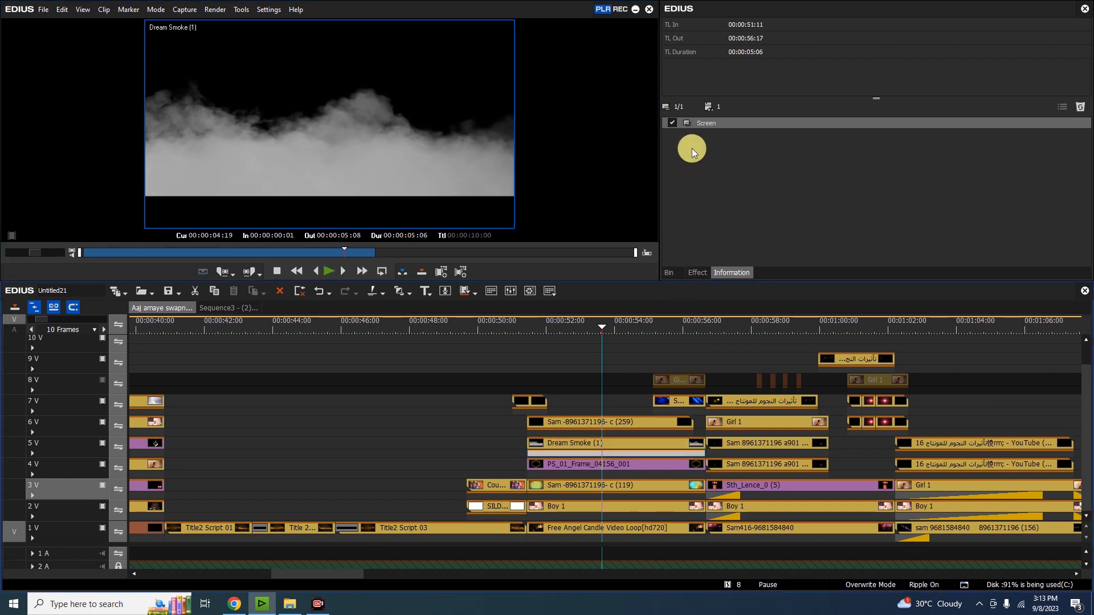
pyautogui.click(674, 123)
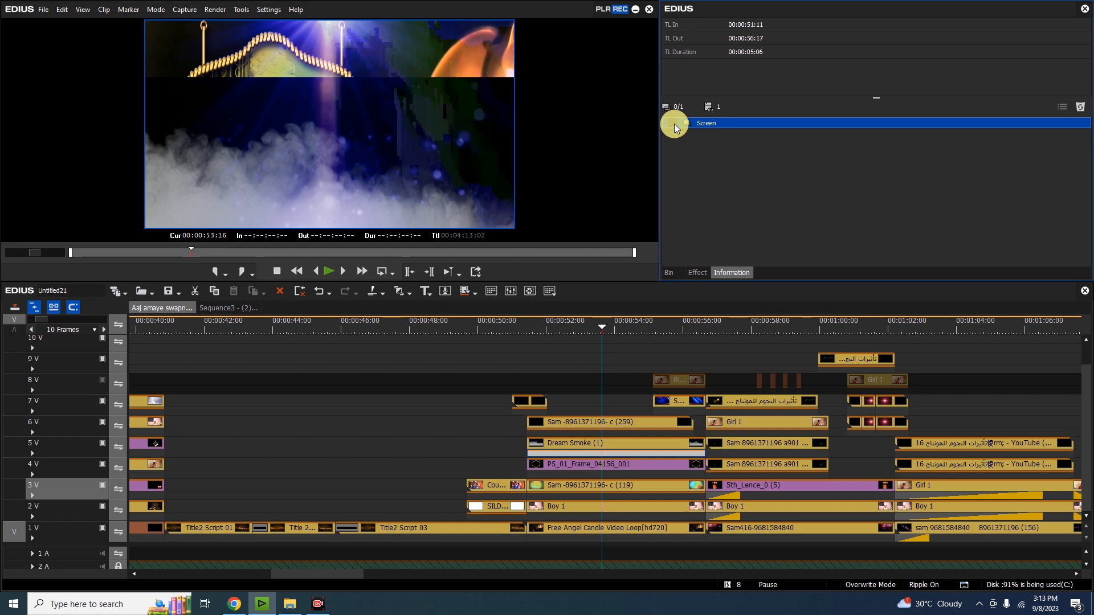
pyautogui.click(671, 123)
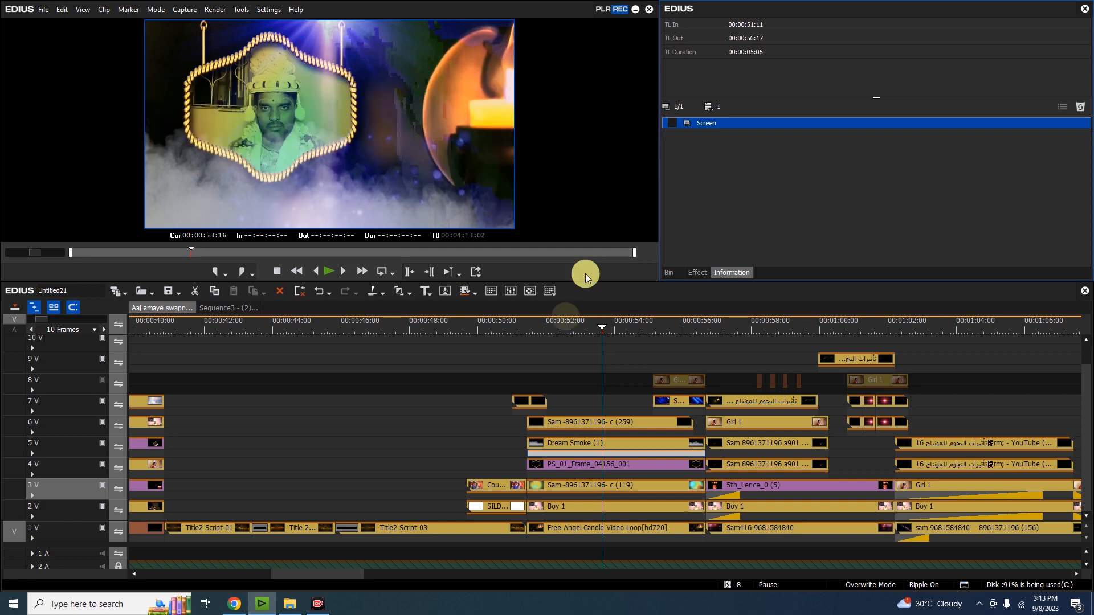
# View the source of the PS_01_Frame_04156_001 image on track 4 V and return to the timeline at 00:00:53:02
pyautogui.click(587, 326)
pyautogui.click(576, 464)
pyautogui.doubleClick(574, 470)
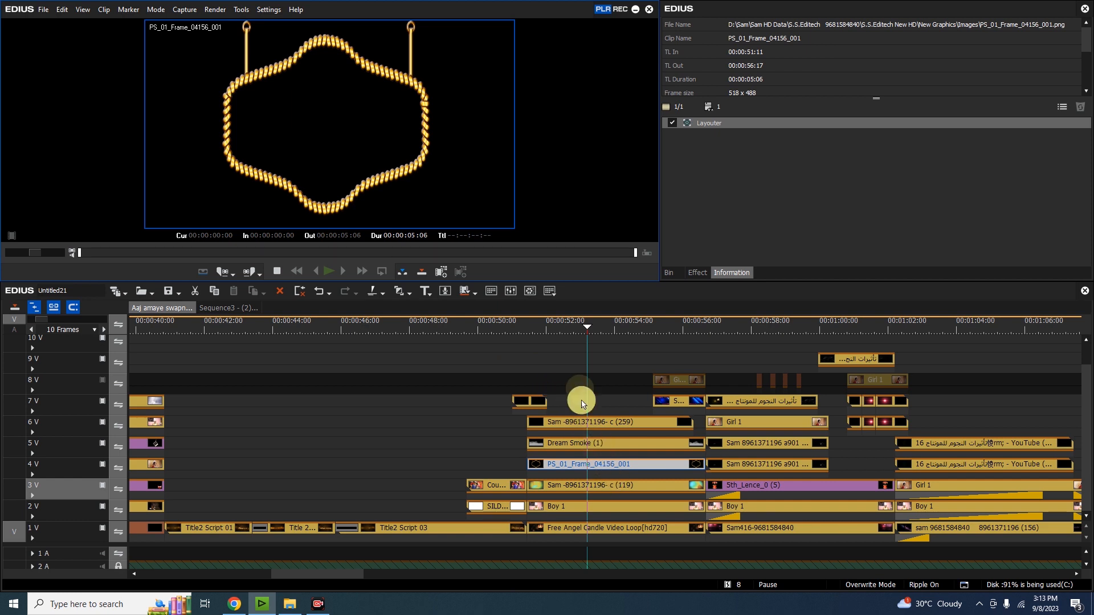
pyautogui.click(581, 326)
# Inspect the effects of the colour overlay on track 3 V and Boy 1 on track 2 V, and play the overlay's source
pyautogui.click(581, 487)
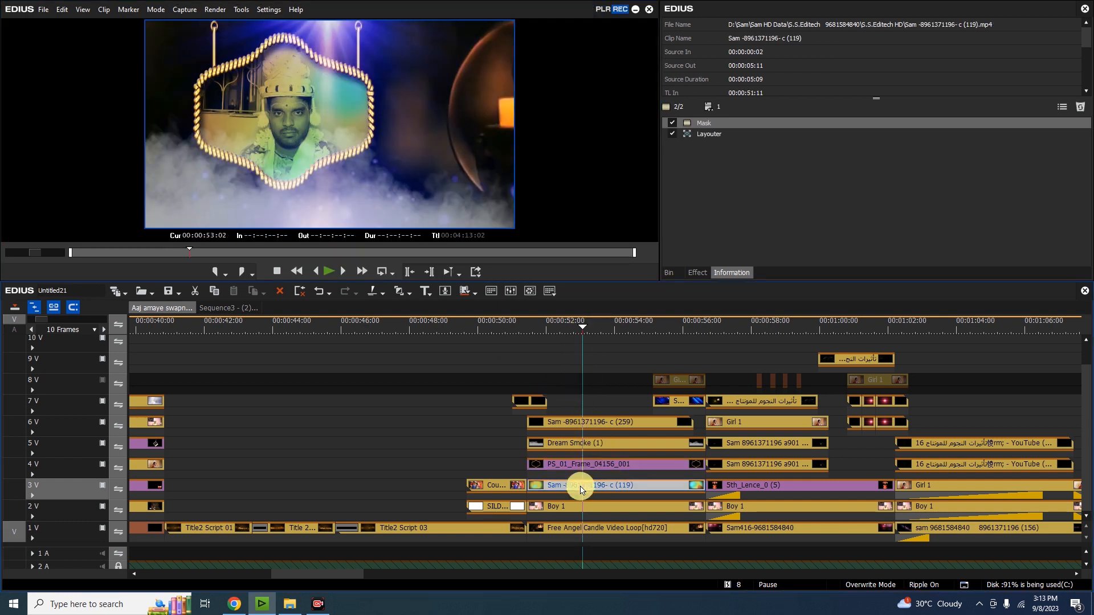
pyautogui.click(579, 507)
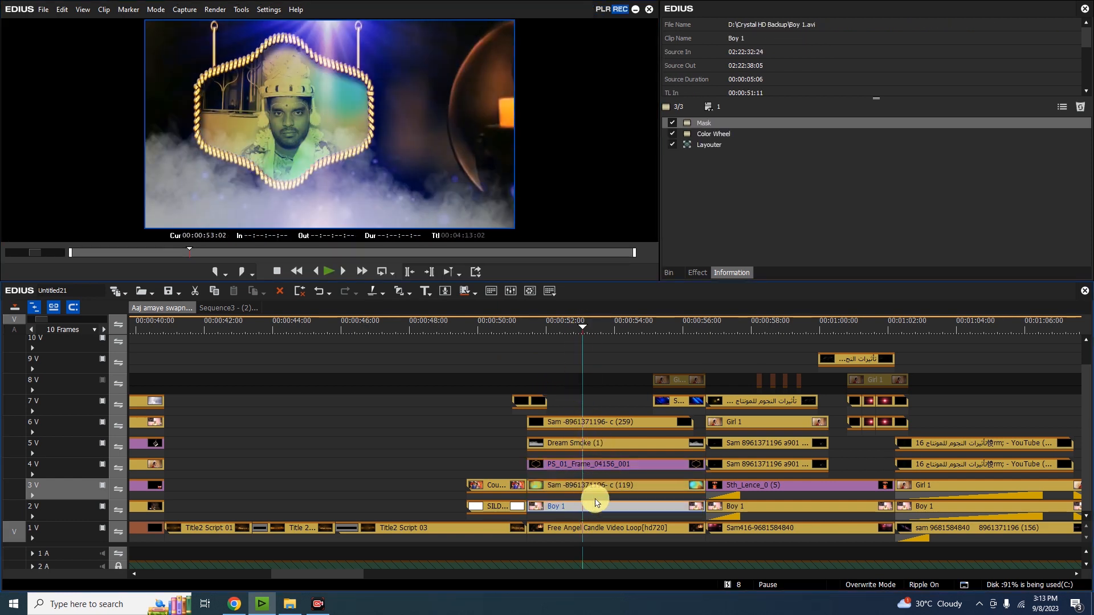
pyautogui.click(599, 489)
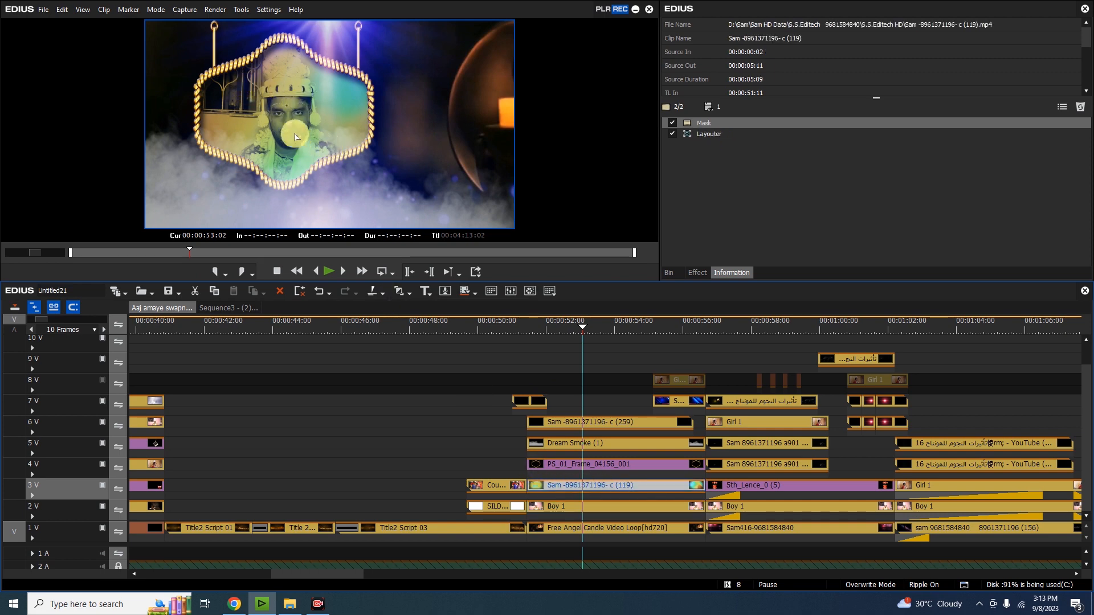
pyautogui.doubleClick(564, 488)
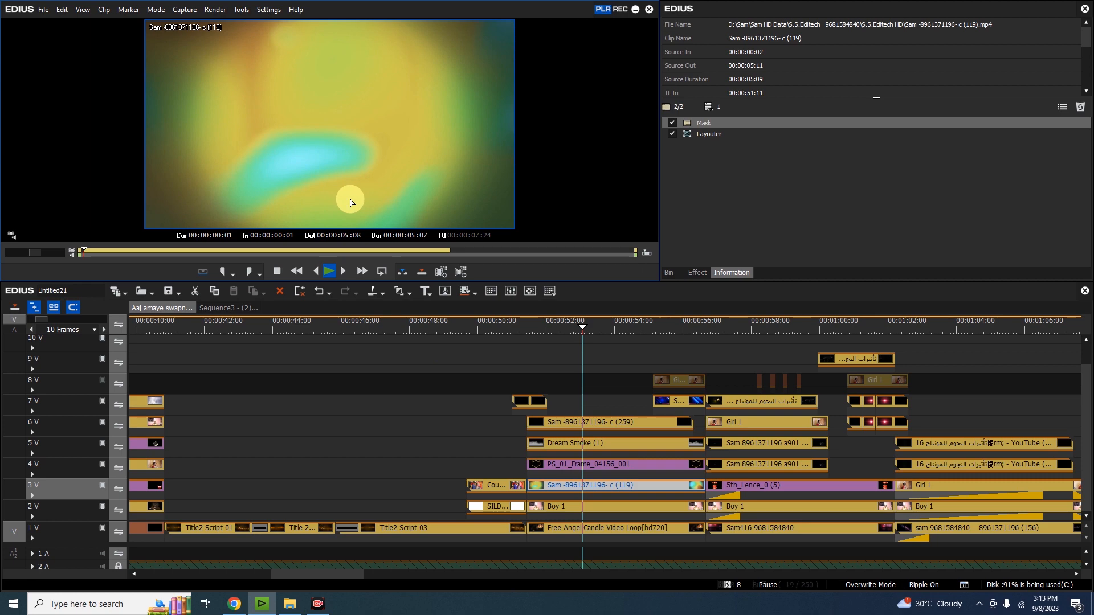
pyautogui.press('space')
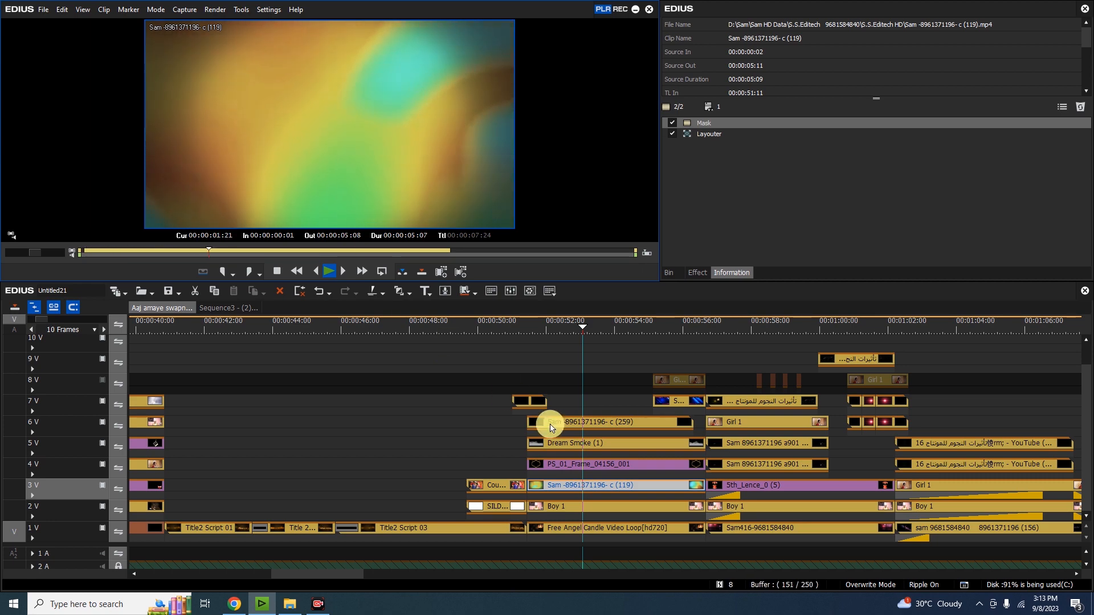
pyautogui.press('space')
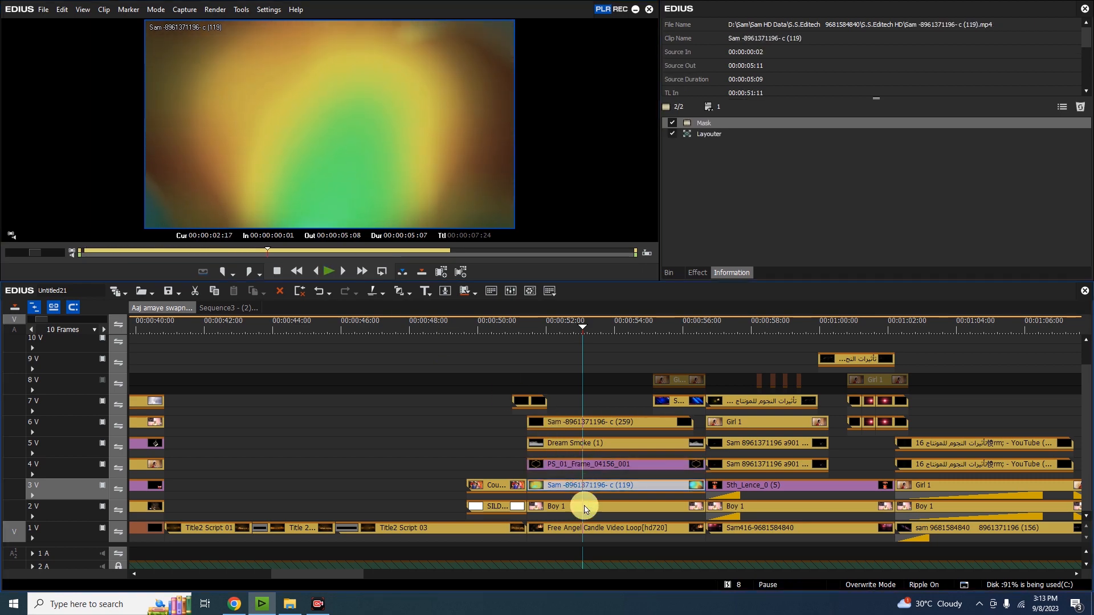
# Examine the Mask shape and its inside and outside opacity on the Boy 1 clip under the rope frame
pyautogui.click(584, 508)
pyautogui.doubleClick(734, 122)
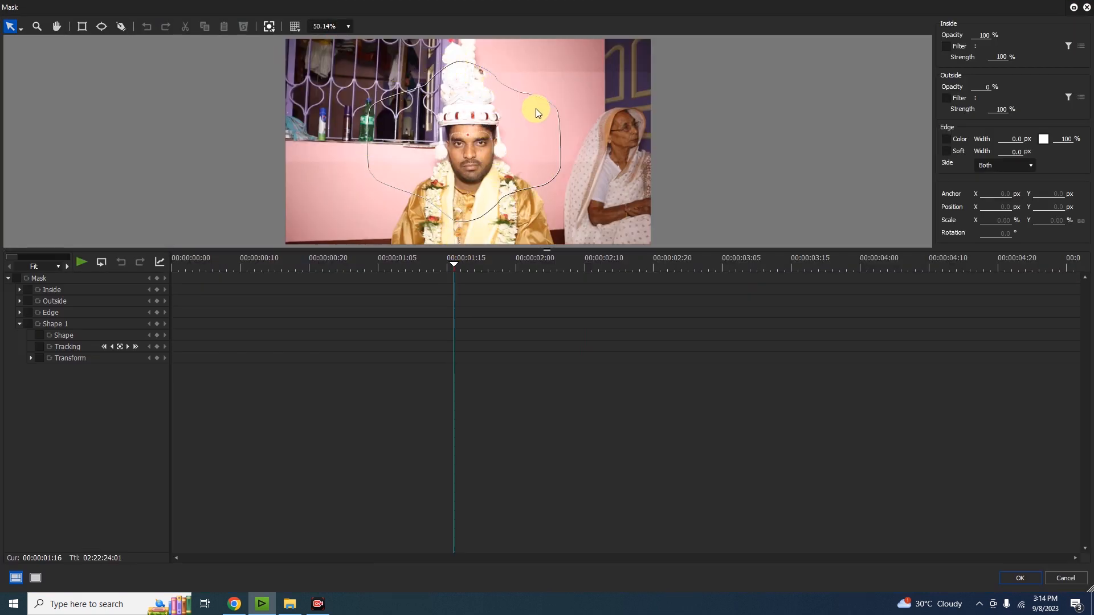
pyautogui.click(1018, 579)
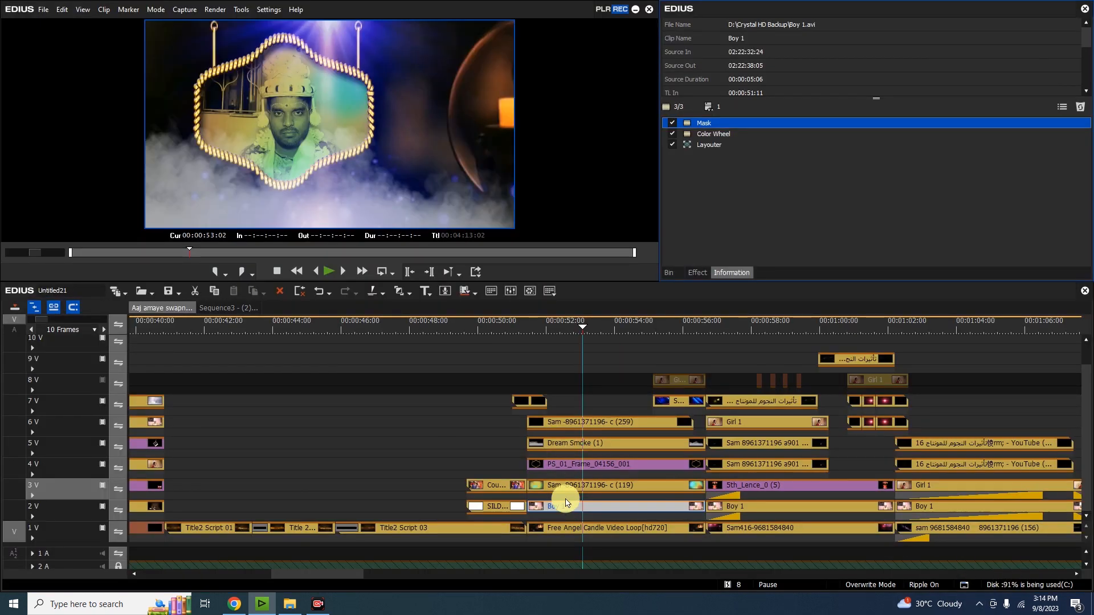
pyautogui.click(673, 123)
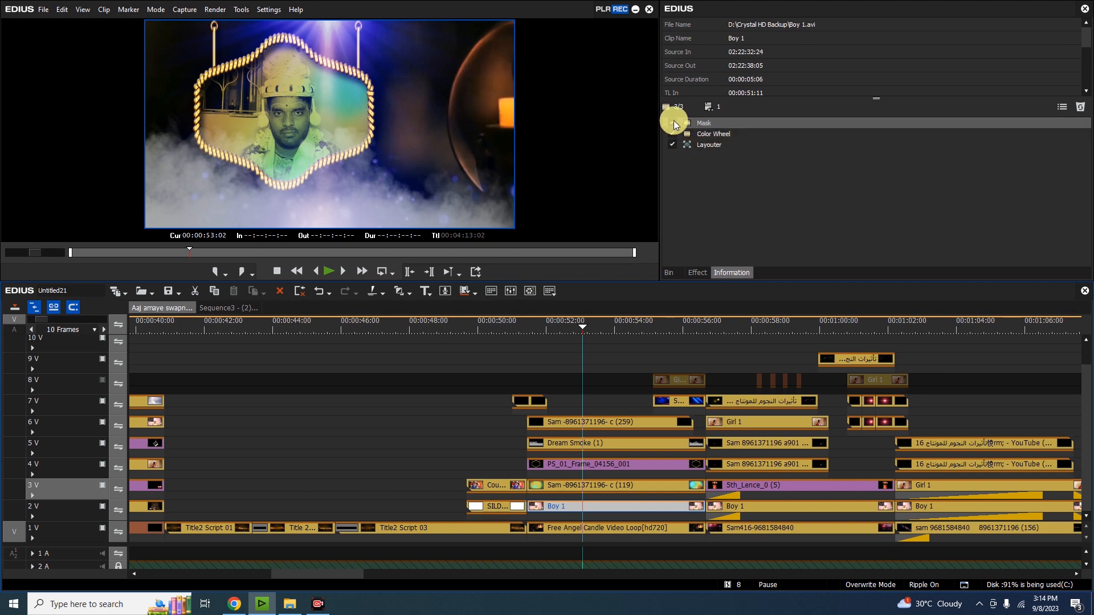
# Compare the colour overlay on track 3 V with Boy 1 on track 2 V, and play the source of Free Angel Candle Video Loop[hd720]
pyautogui.click(590, 489)
pyautogui.click(593, 507)
pyautogui.click(596, 488)
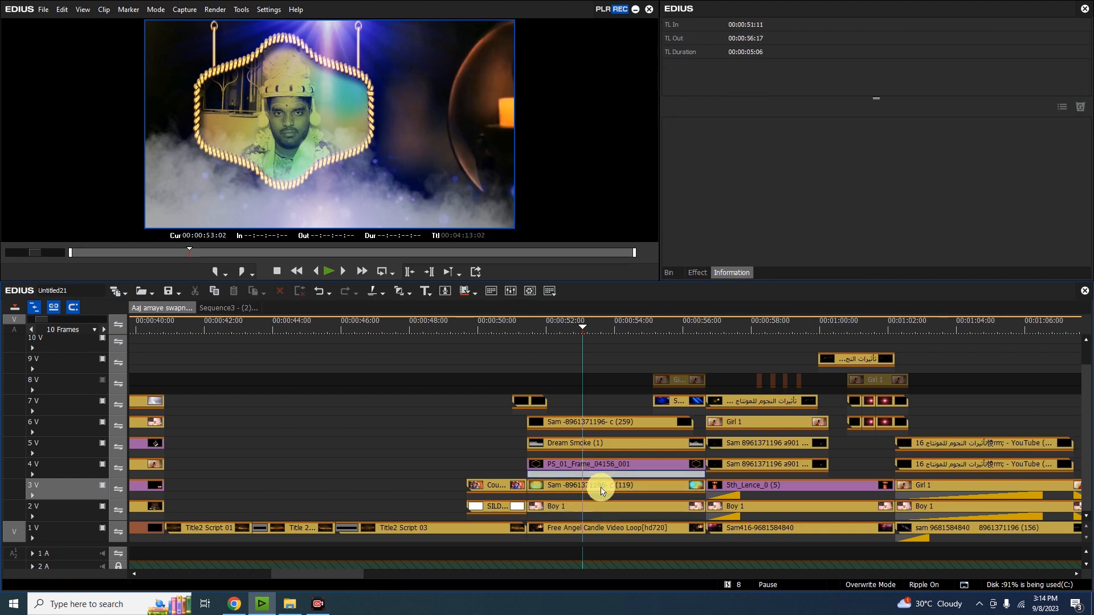
pyautogui.click(592, 504)
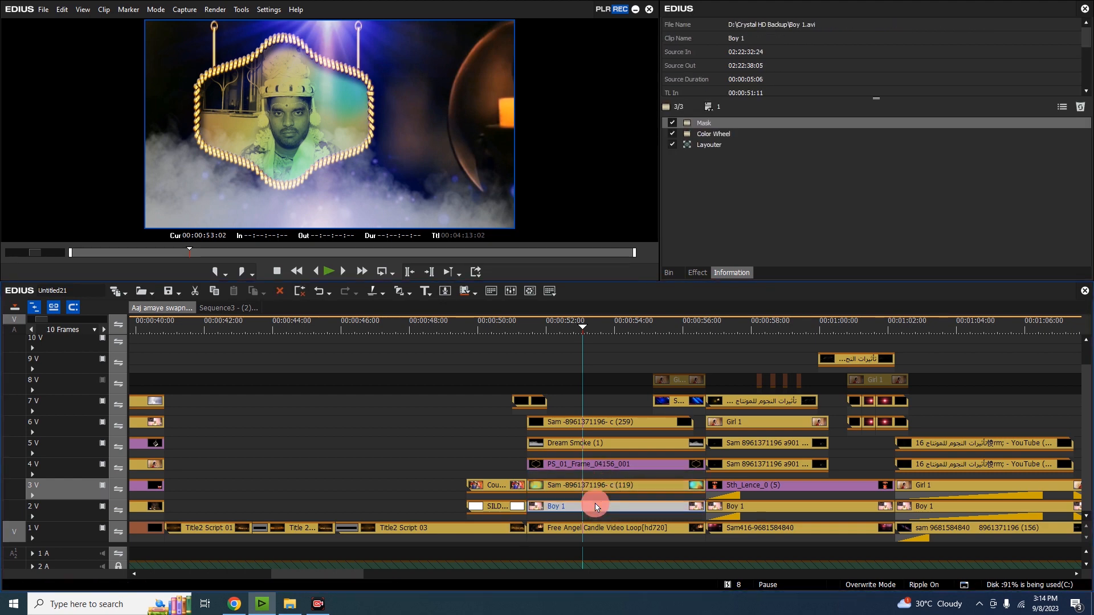
pyautogui.click(593, 527)
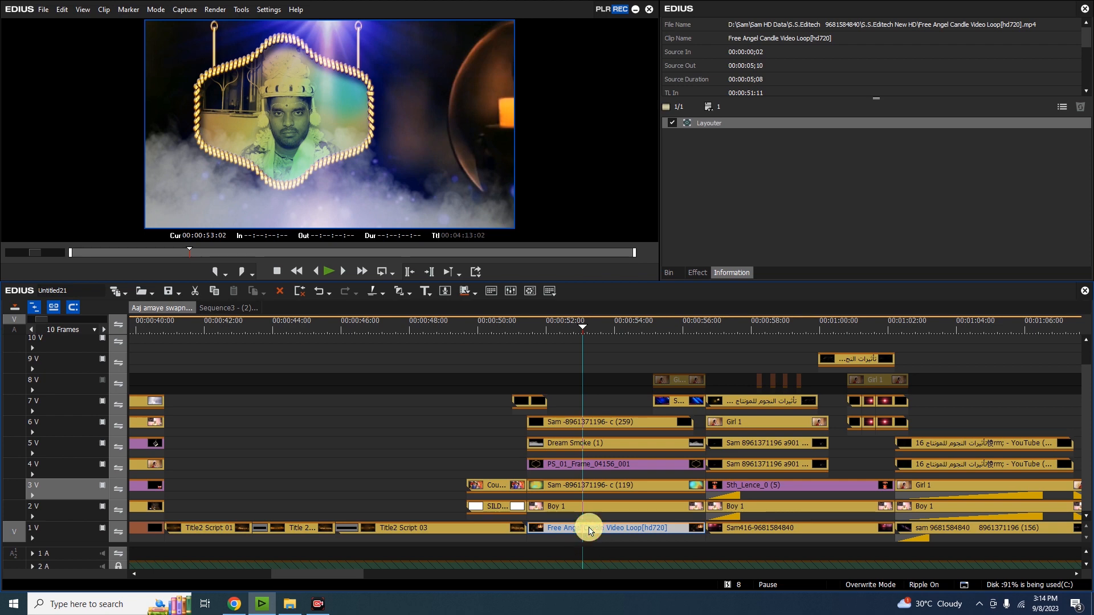
pyautogui.doubleClick(589, 527)
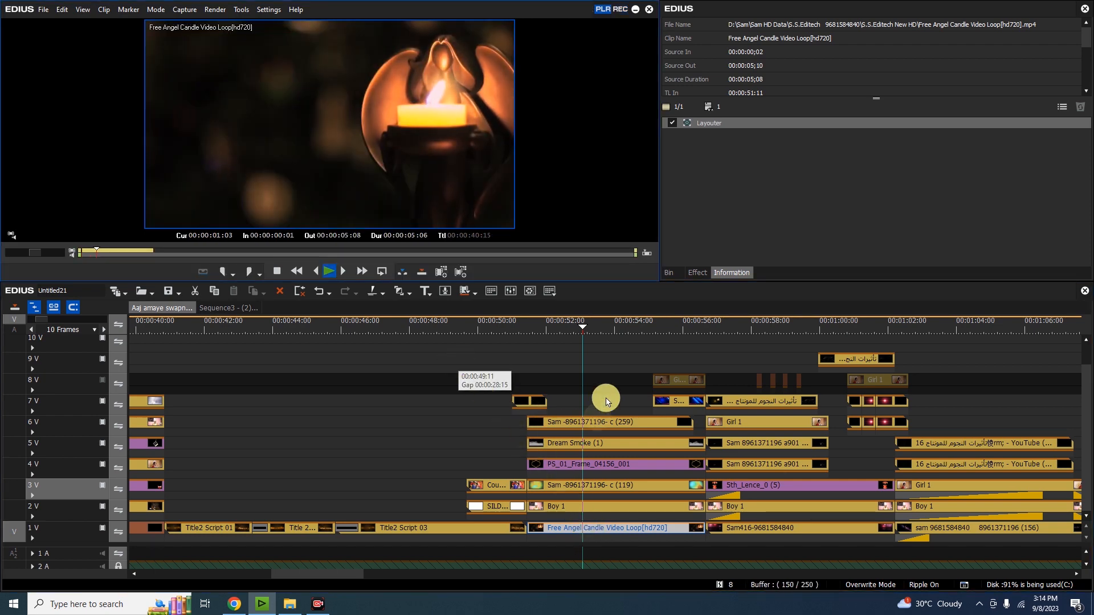
# Move on to 00:00:57:07 and view the sources of 5th_Lence_0 (5) on track 3 V and Boy 1 on track 2 V
pyautogui.moveTo(589, 334); pyautogui.dragTo(743, 334)
pyautogui.moveTo(340, 576); pyautogui.dragTo(368, 577)
pyautogui.moveTo(416, 322)
pyautogui.mouseDown()
pyautogui.moveTo(440, 322)
pyautogui.moveTo(427, 323)
pyautogui.mouseUp()
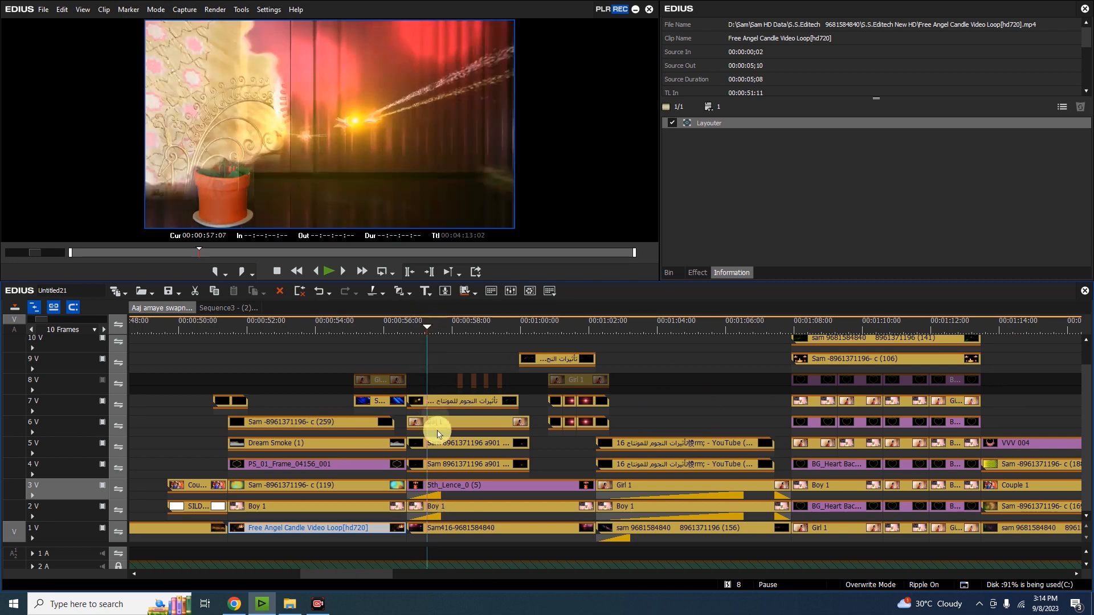
pyautogui.doubleClick(440, 487)
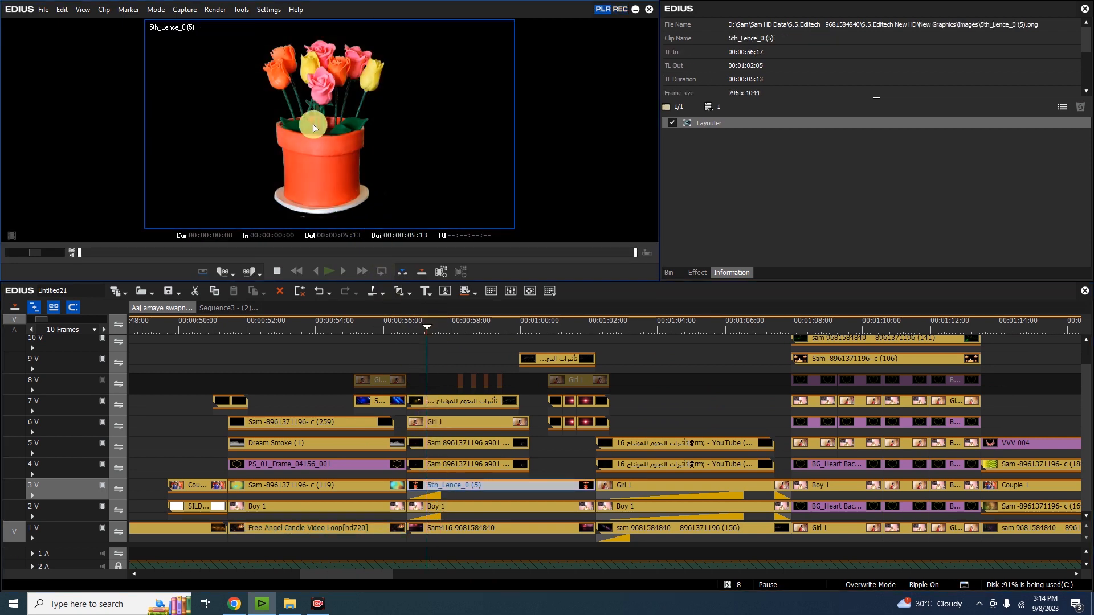
pyautogui.doubleClick(445, 511)
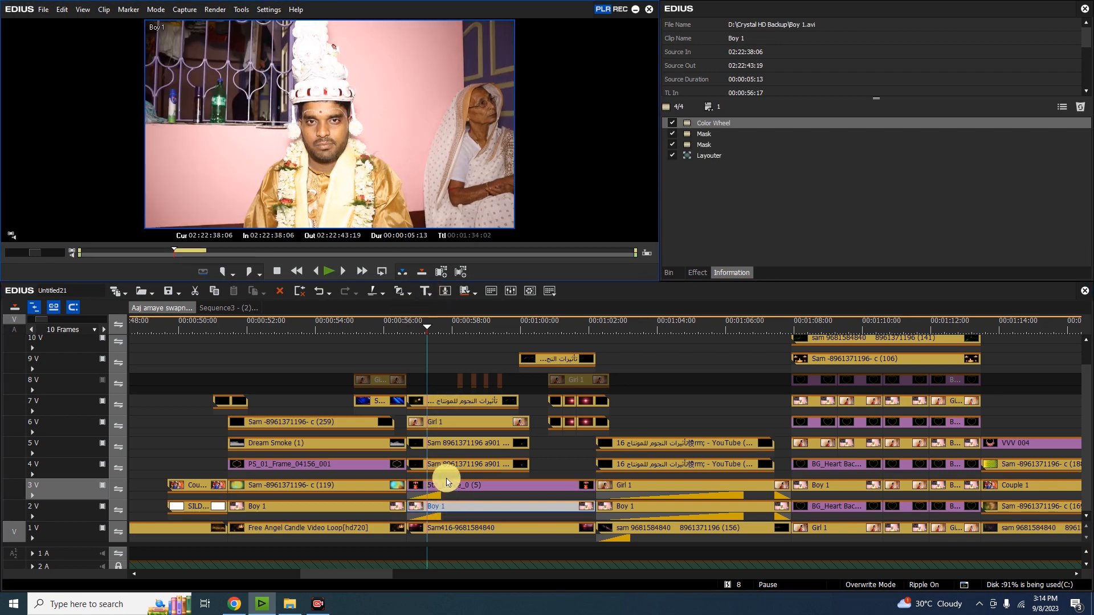
# At 00:00:57:17, examine the opacity, outside filter and edge settings of the first Mask on the Boy 1 clip
pyautogui.moveTo(432, 326); pyautogui.dragTo(443, 327)
pyautogui.doubleClick(704, 140)
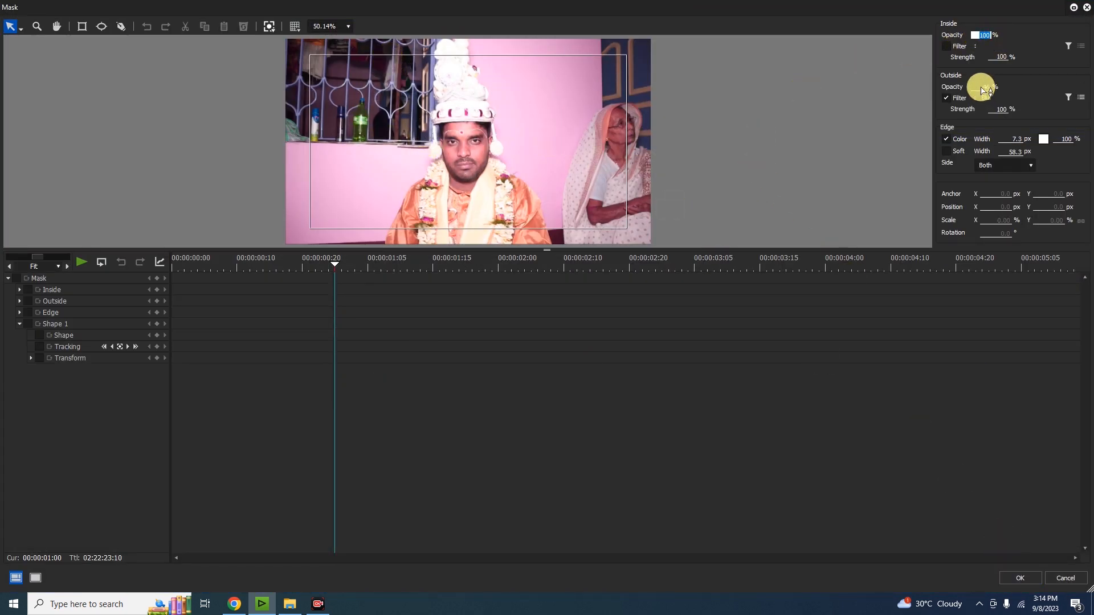
pyautogui.click(1019, 577)
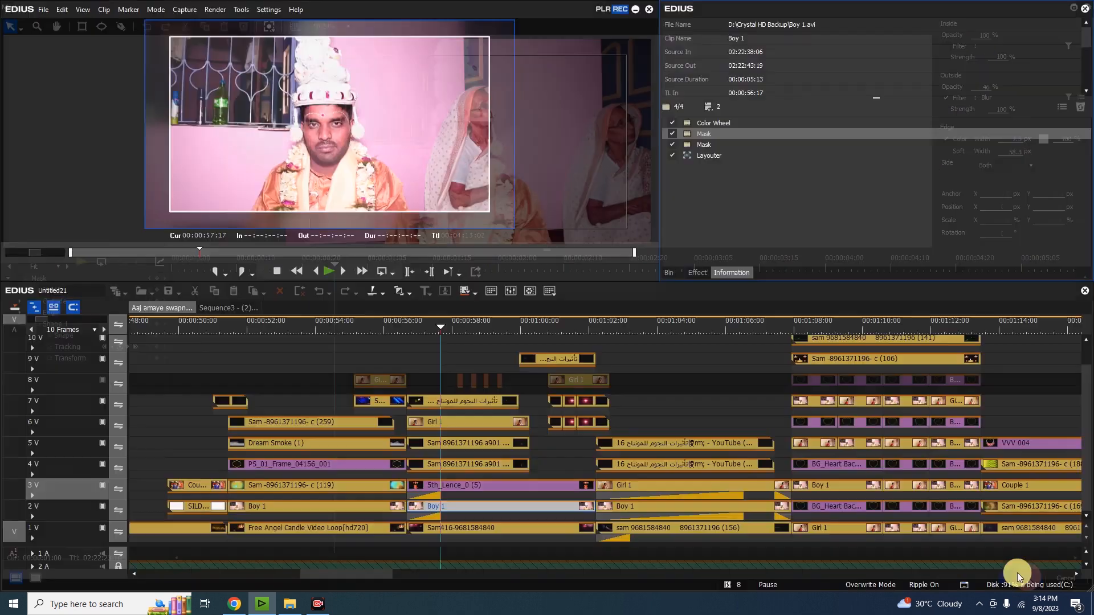
# Around 00:00:59:02, inspect Girl 1 on track 6 V and toggle the Track Matte below it to check its effect
pyautogui.moveTo(435, 333); pyautogui.dragTo(490, 327)
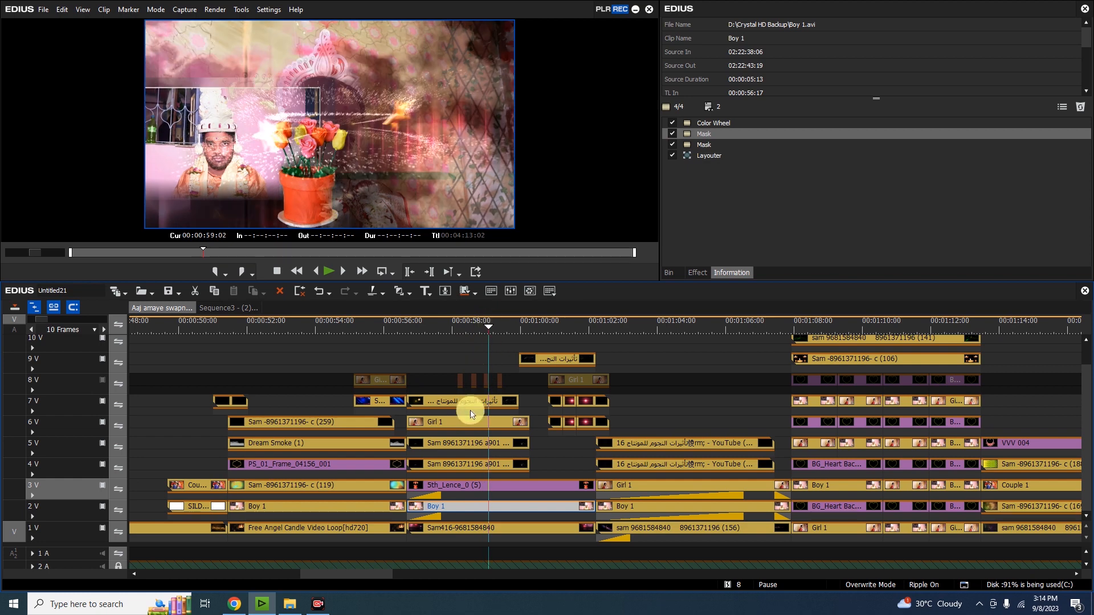
pyautogui.click(441, 421)
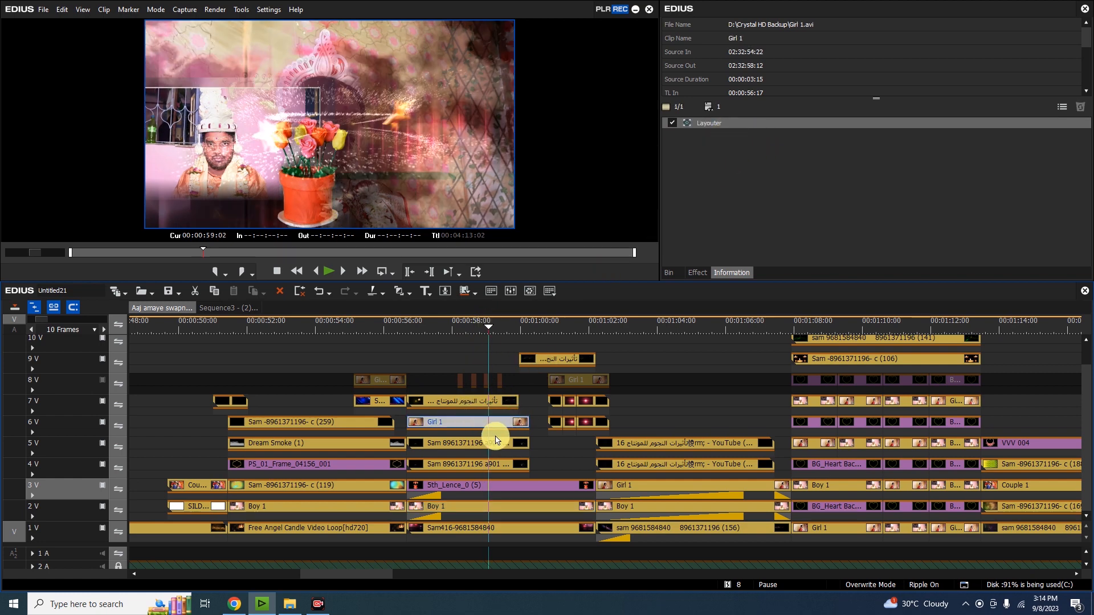
pyautogui.click(494, 434)
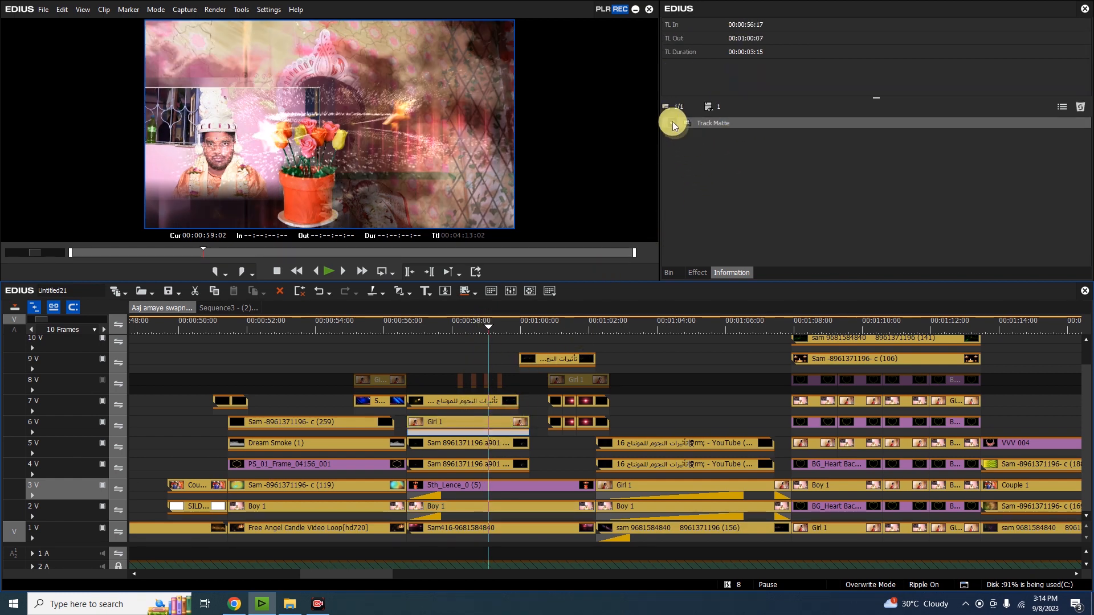
pyautogui.click(671, 124)
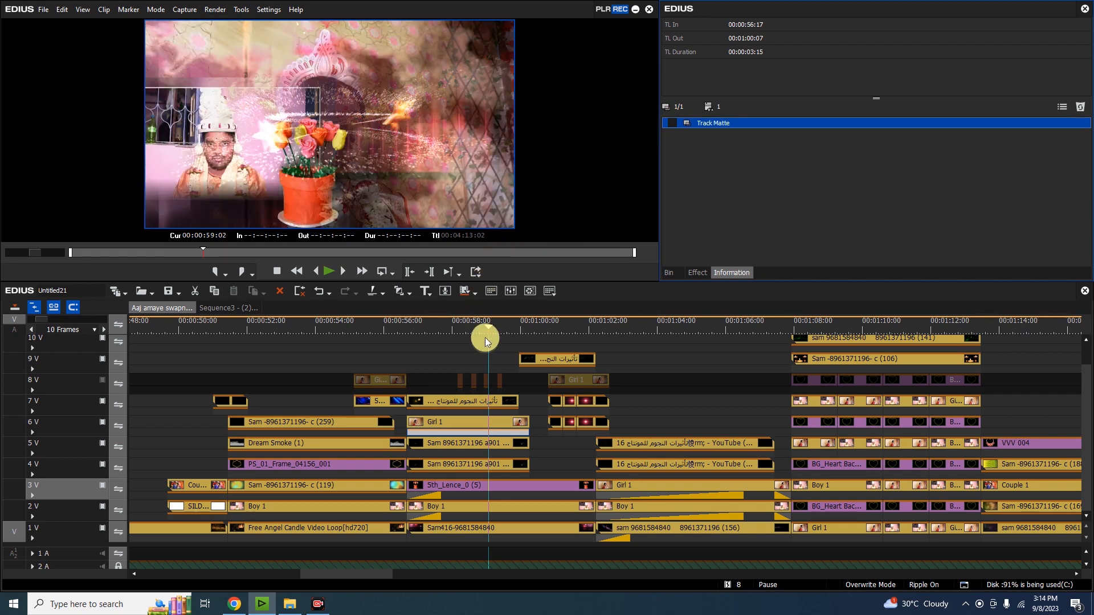
pyautogui.click(498, 329)
# Preview the timeline through 00:01:04:19, then play the twin heart-frame section from about 00:01:08
pyautogui.moveTo(511, 331); pyautogui.dragTo(686, 343)
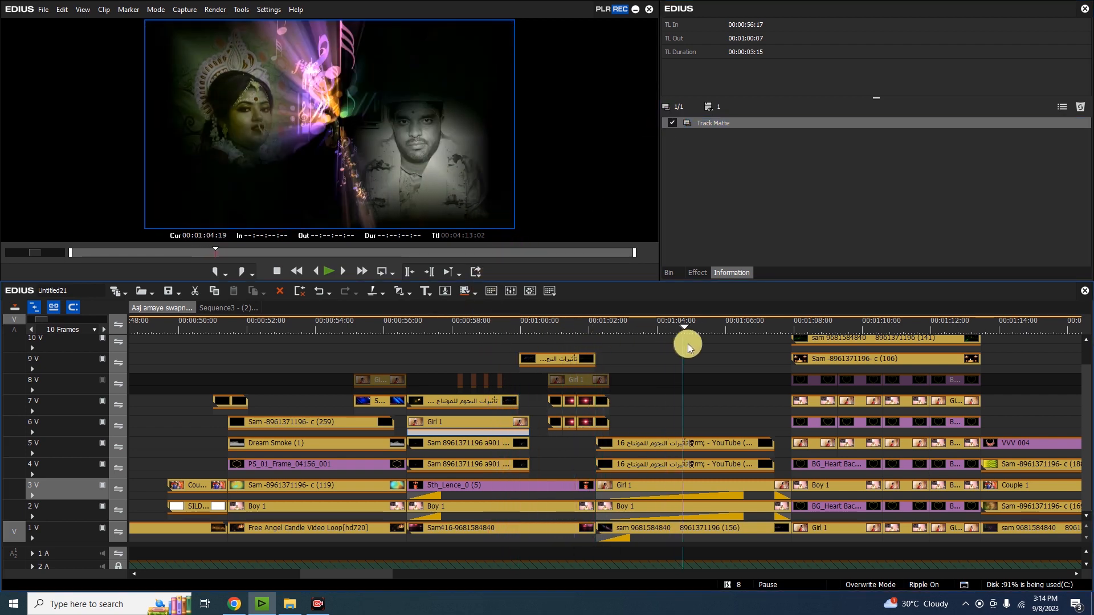
pyautogui.moveTo(371, 573); pyautogui.dragTo(413, 574)
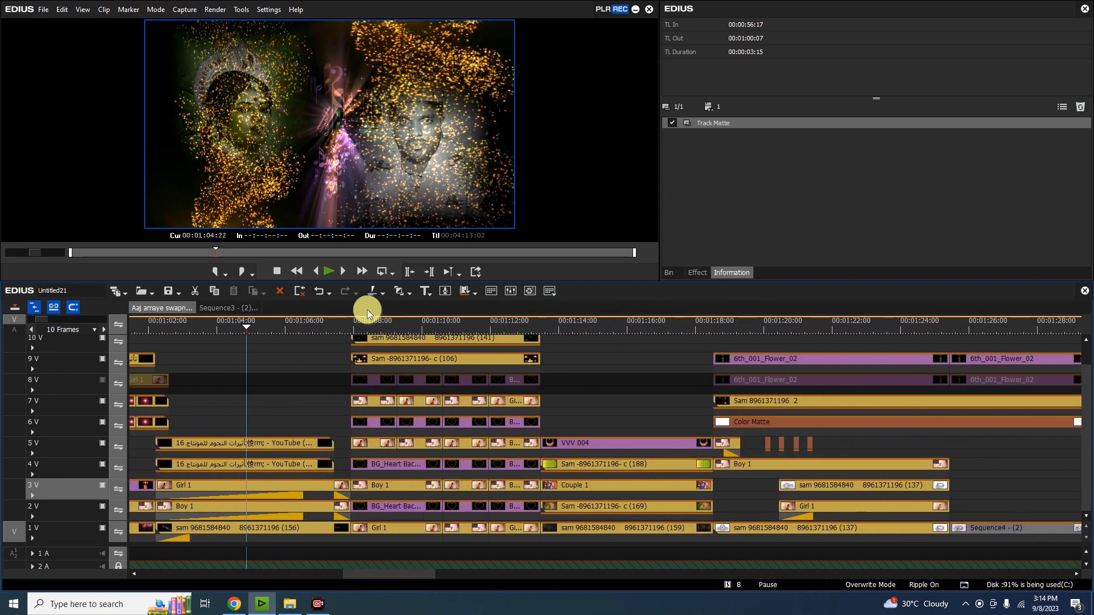
pyautogui.moveTo(359, 325); pyautogui.dragTo(373, 327)
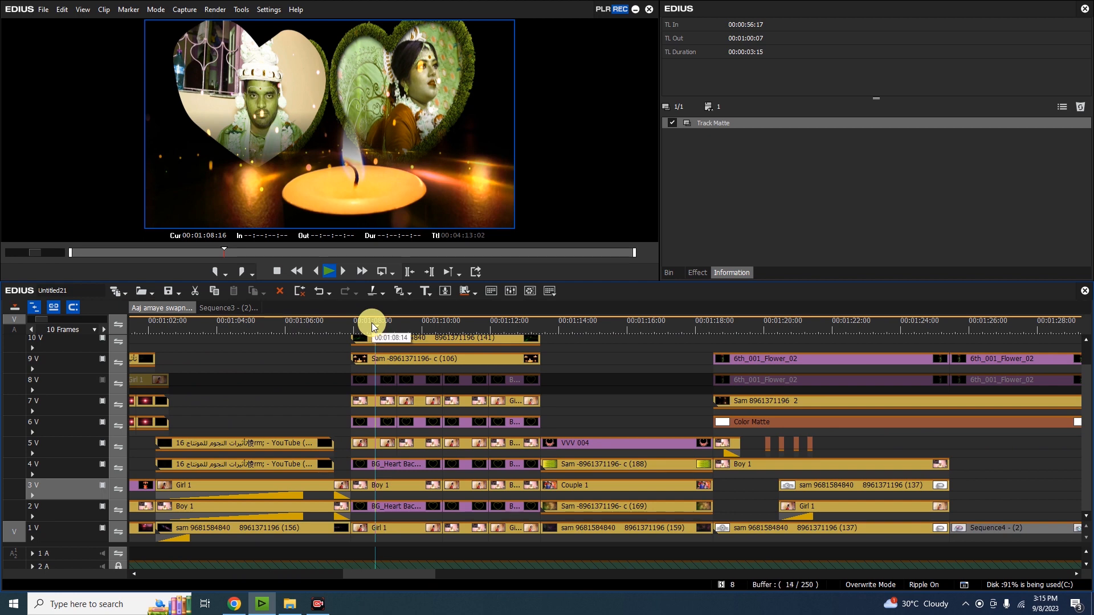
pyautogui.press('space')
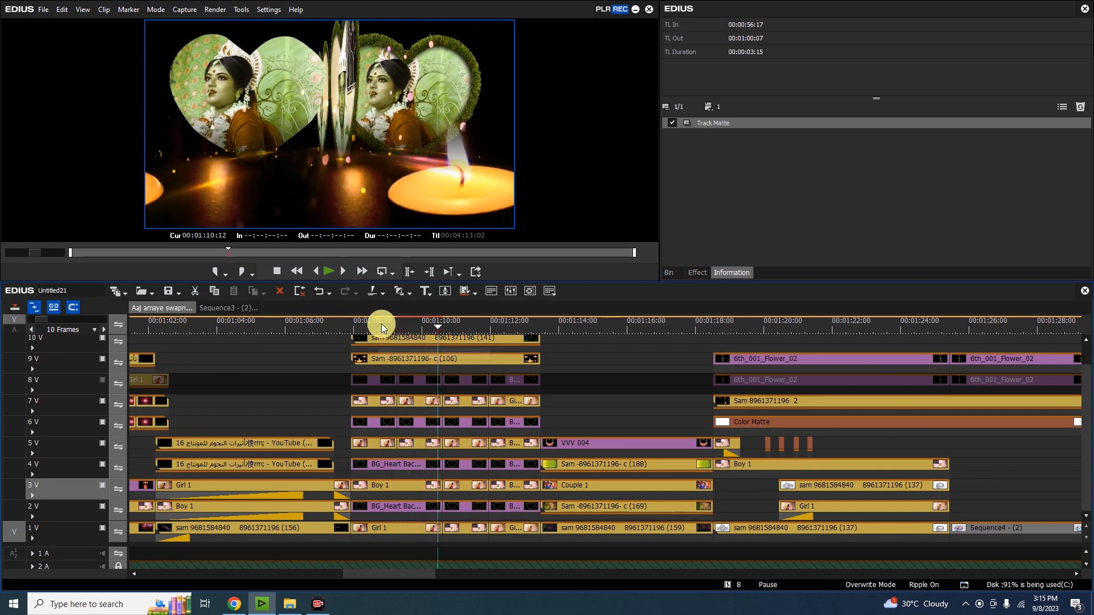
# View the sources of BG_Heart Background 01_1_00001 on track 6 V and Boy 1 on track 7 V
pyautogui.click(381, 324)
pyautogui.doubleClick(374, 420)
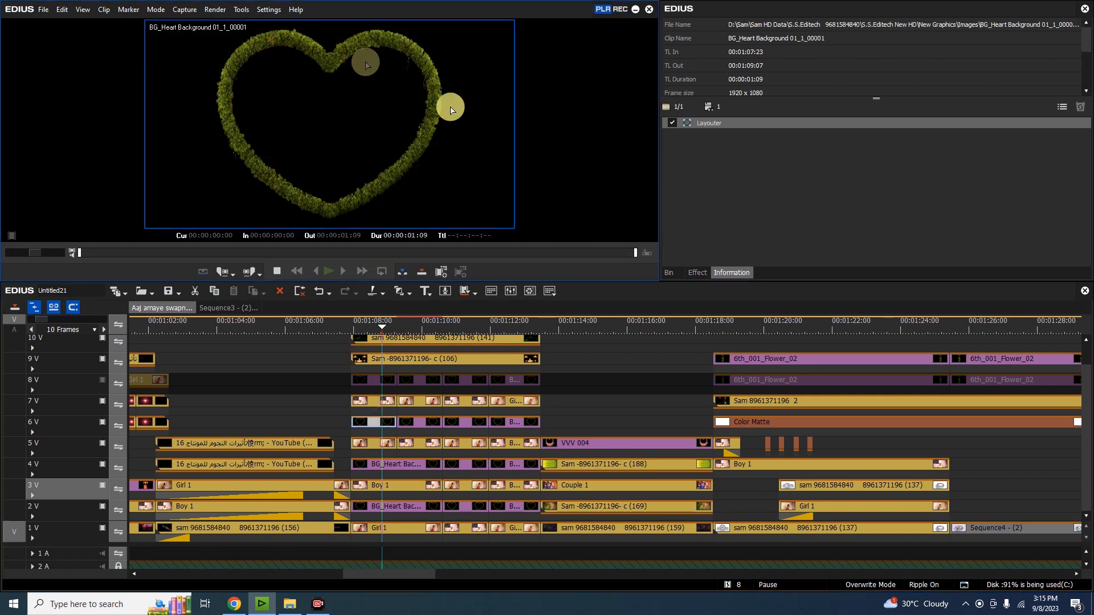
pyautogui.click(380, 402)
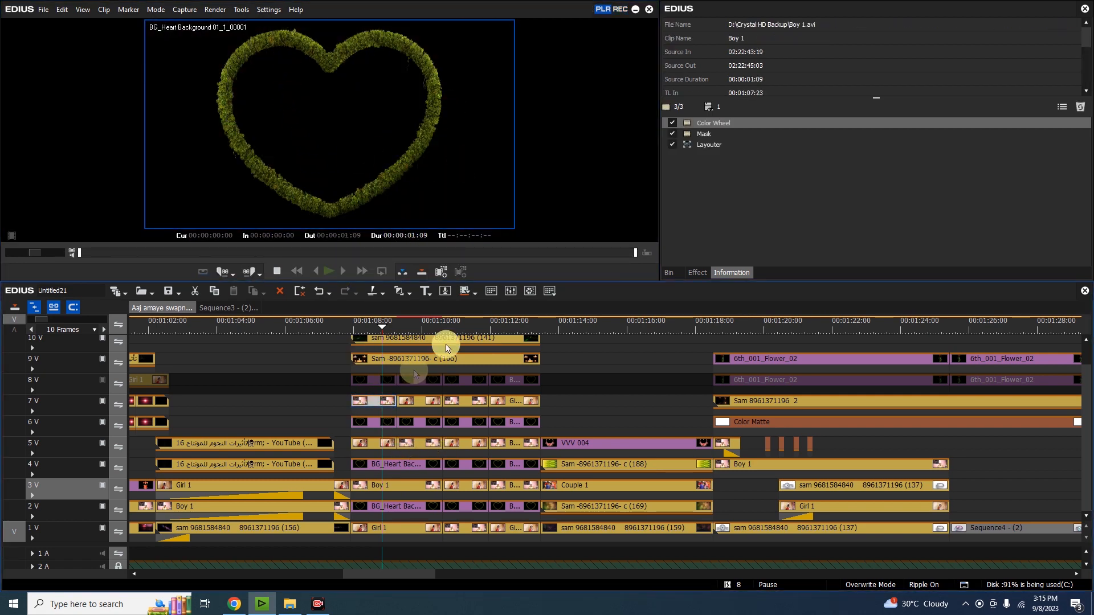
pyautogui.doubleClick(382, 401)
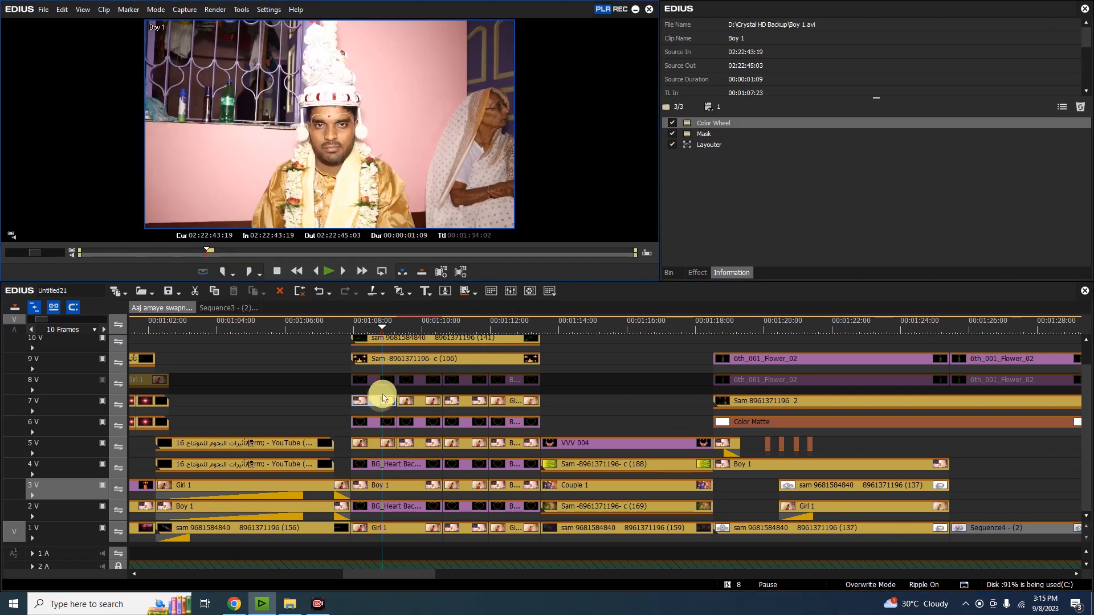
# At 00:01:08:18, compare the heart background on track 4 V with Girl 1 on track 5 V and examine Girl 1's Layouter rotation animation
pyautogui.click(376, 340)
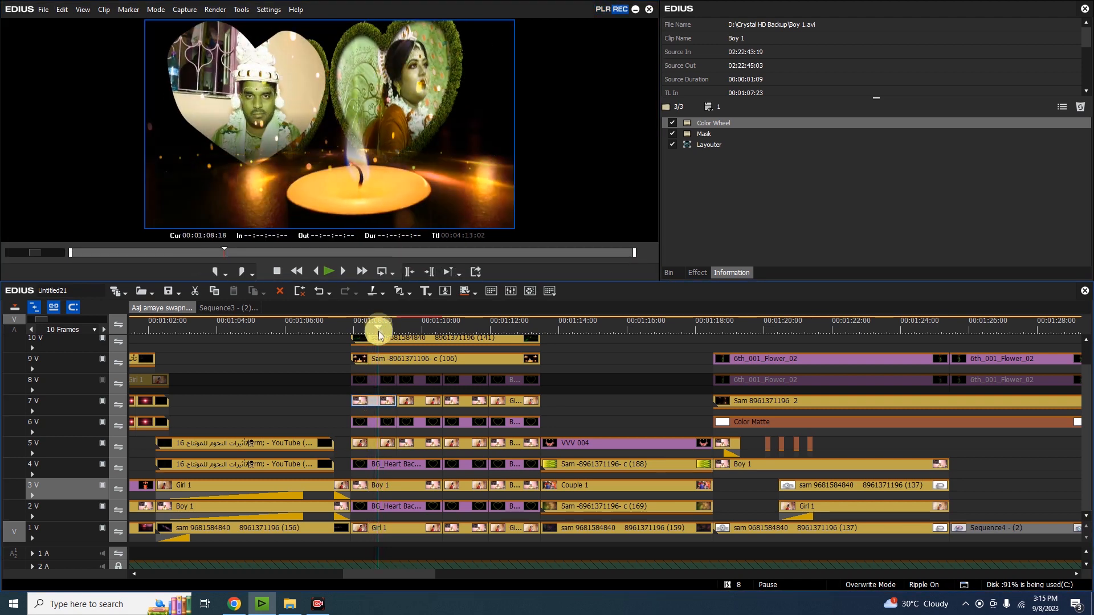
pyautogui.click(377, 464)
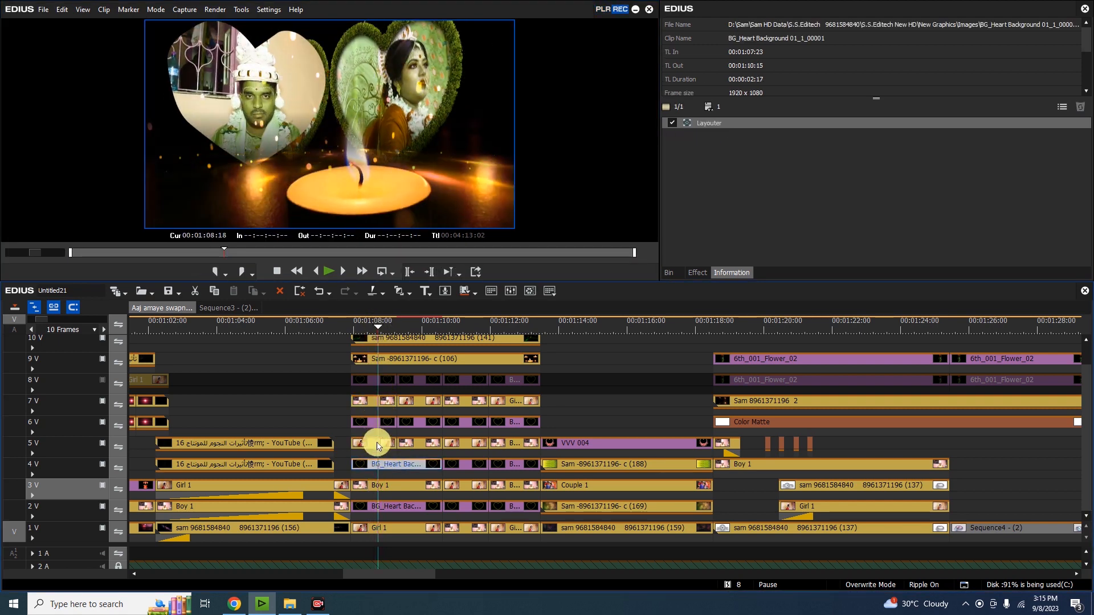
pyautogui.click(378, 446)
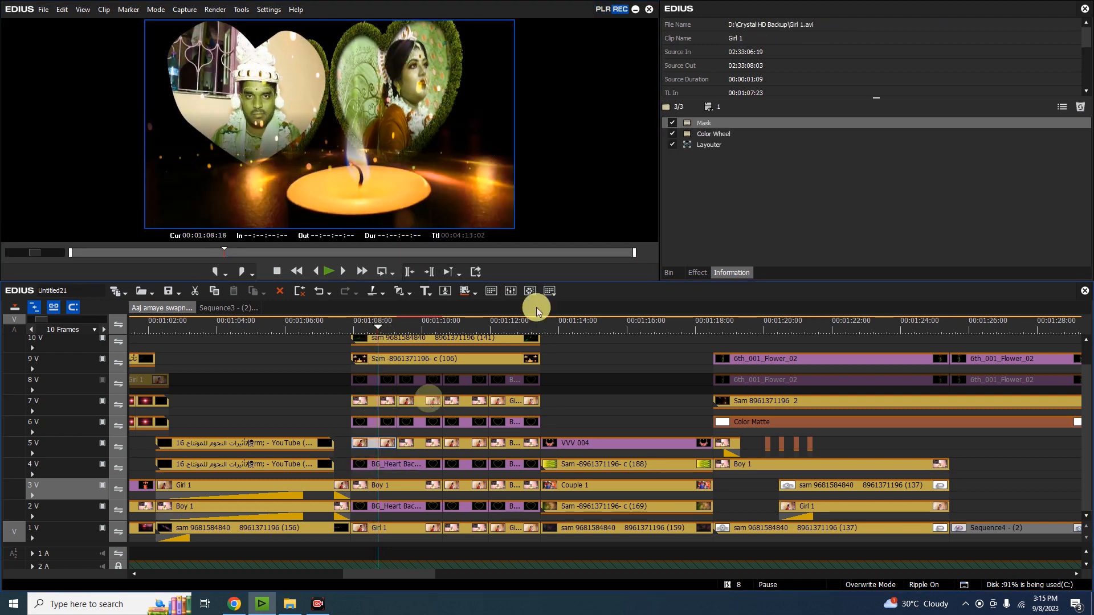
pyautogui.doubleClick(724, 146)
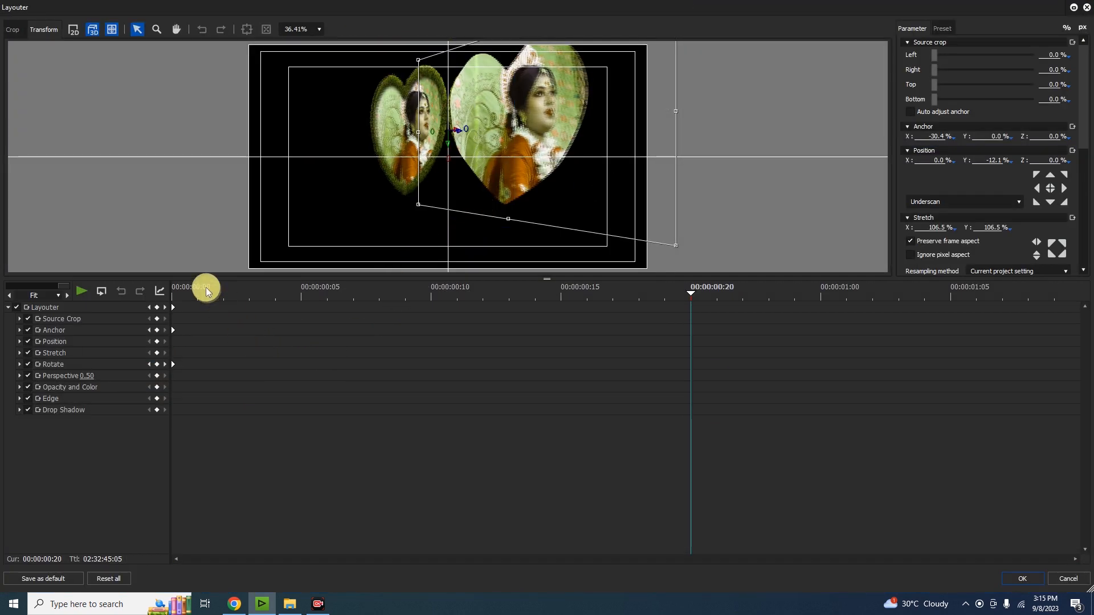
pyautogui.moveTo(206, 291); pyautogui.dragTo(1082, 328)
pyautogui.click(106, 49)
pyautogui.click(1021, 580)
# Preview the remaining heart-frame section and the Couple 1 rose heart up to 00:01:15:17
pyautogui.moveTo(428, 320); pyautogui.dragTo(590, 337)
pyautogui.press('space')
pyautogui.moveTo(378, 573); pyautogui.dragTo(433, 577)
pyautogui.scroll(-3, 659, 378)
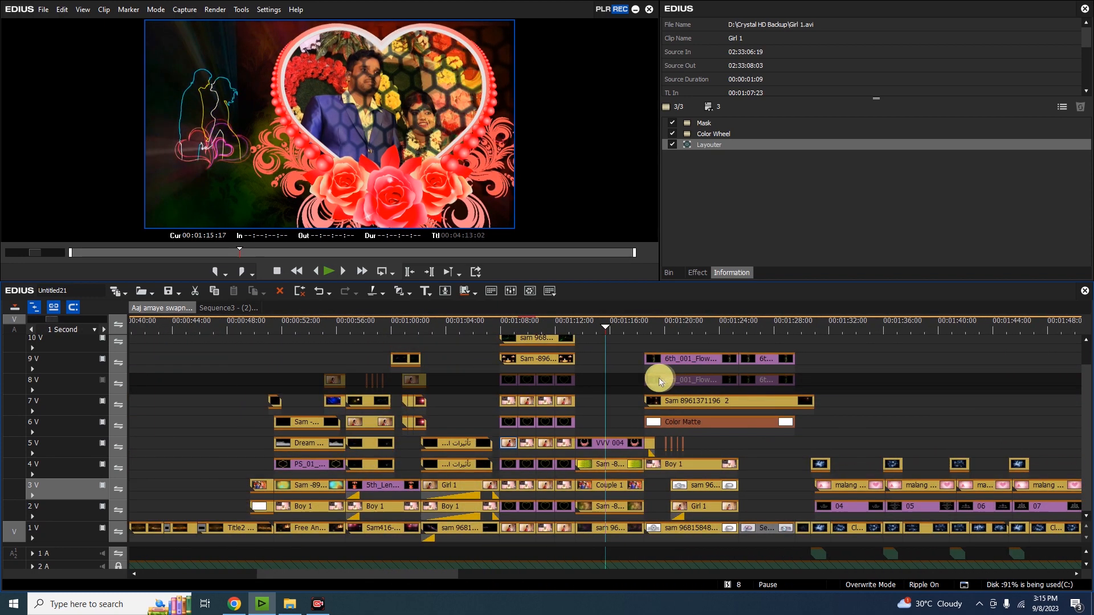
# Move on to 00:02:26:02 and check Boy 1 on track 5 V with its Color Wheel switched off
pyautogui.moveTo(358, 589); pyautogui.dragTo(599, 592)
pyautogui.click(486, 320)
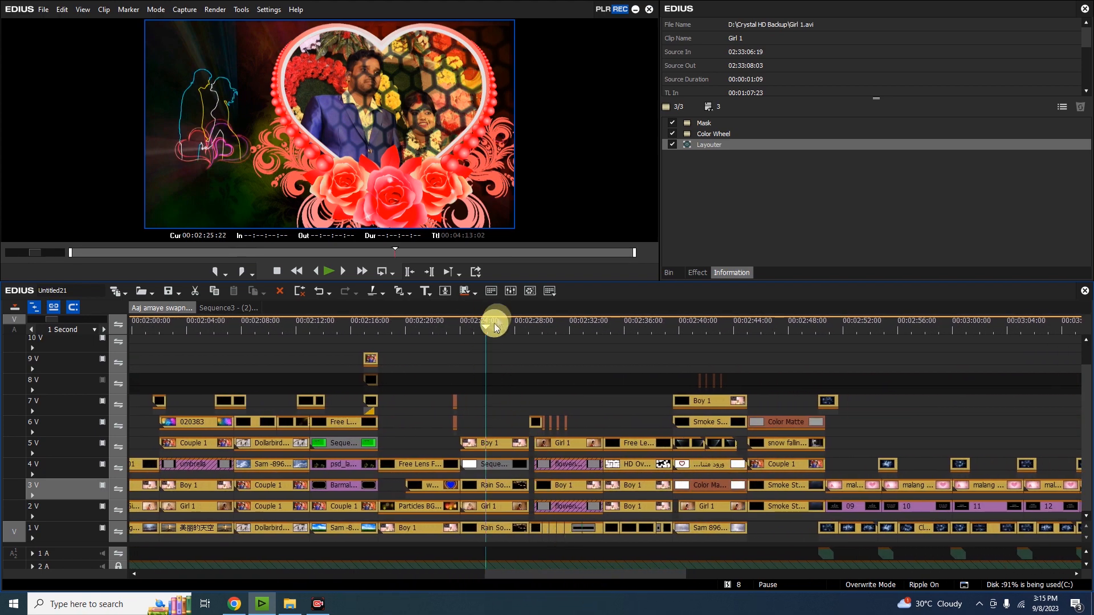
pyautogui.click(487, 323)
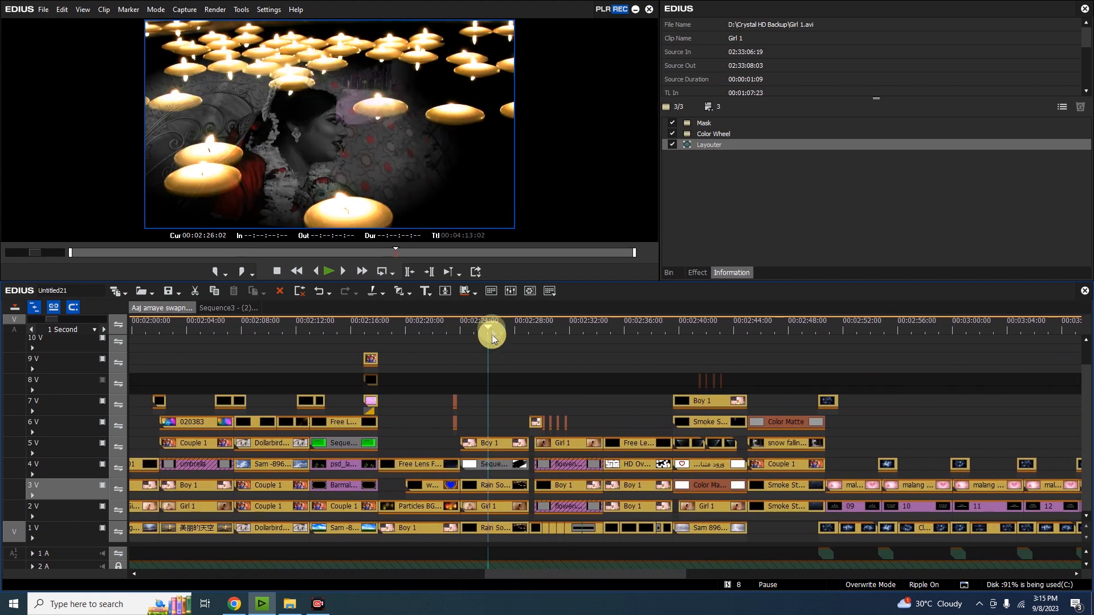
pyautogui.click(486, 444)
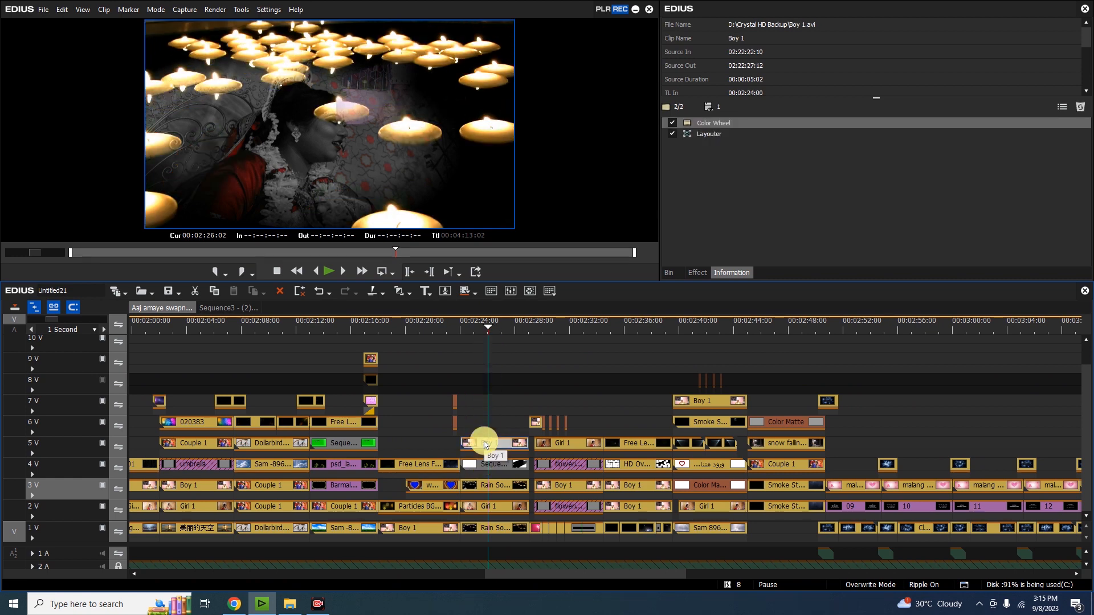
pyautogui.click(672, 123)
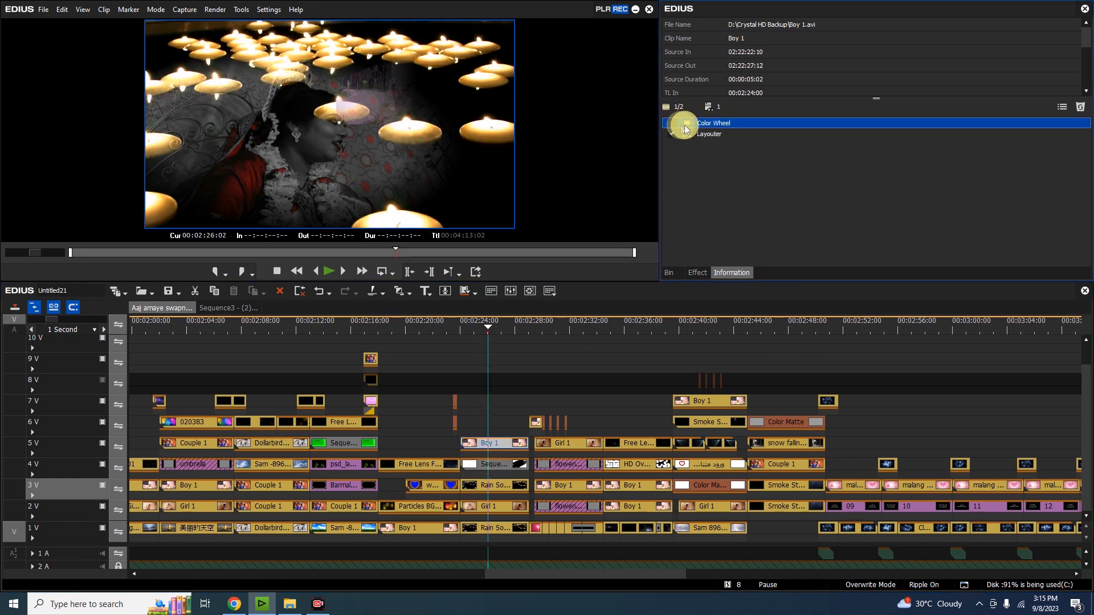
# Open the nested Sequence2 - (2) on track 4 V, play its brush and Color Matte build, and return to the main sequence
pyautogui.click(490, 469)
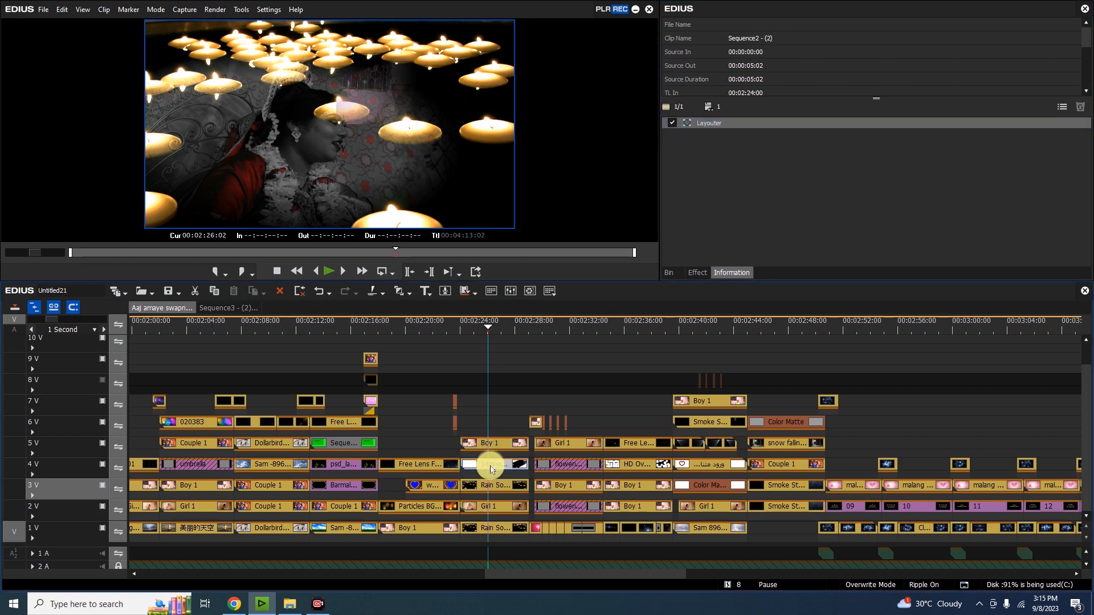
pyautogui.doubleClick(493, 465)
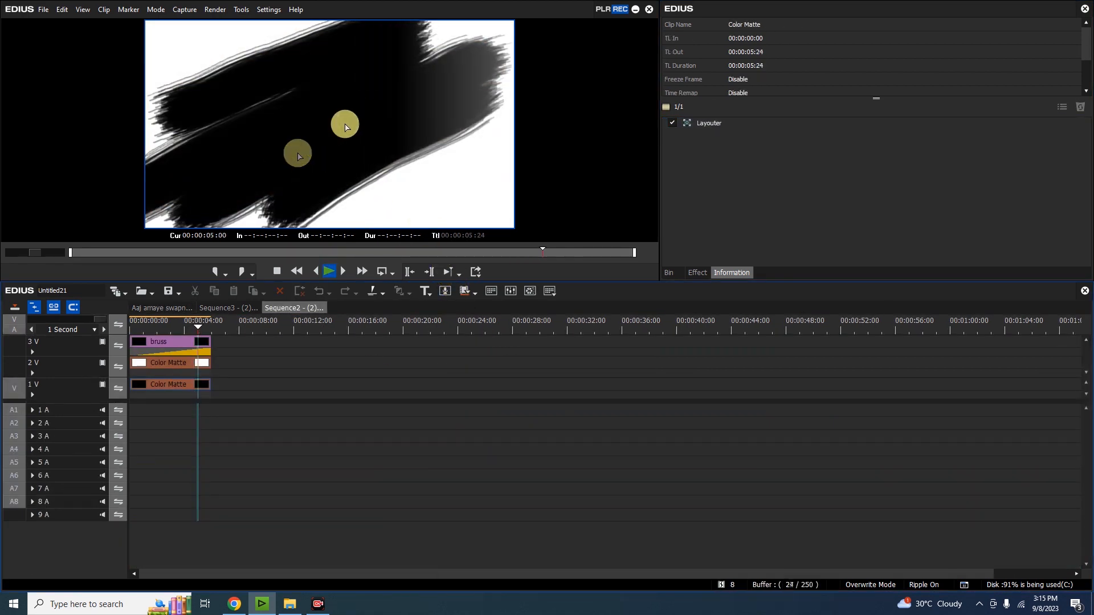
pyautogui.click(228, 310)
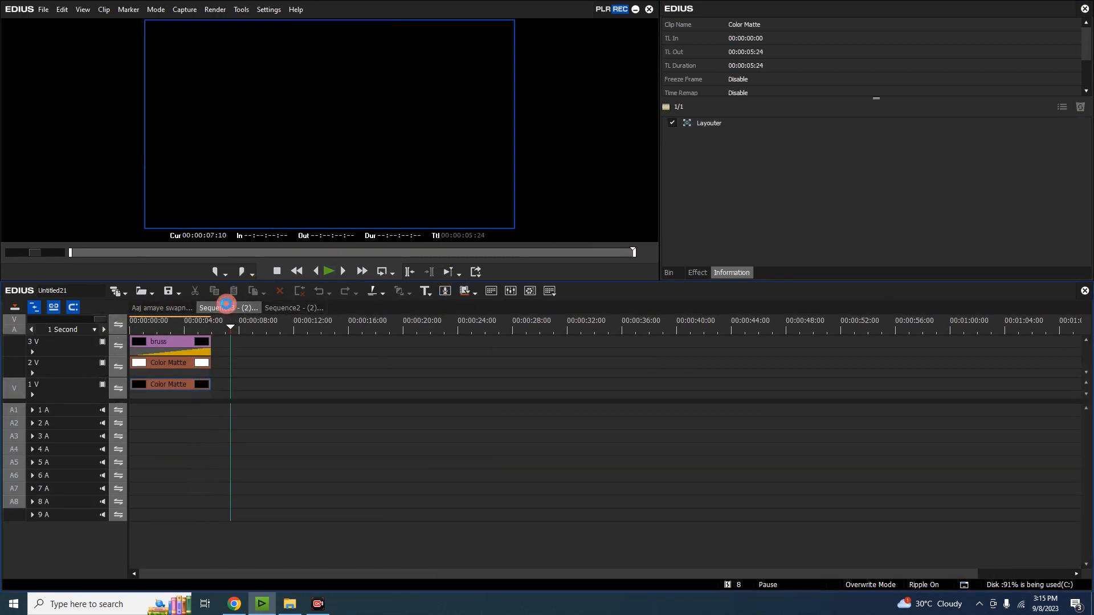
pyautogui.click(163, 309)
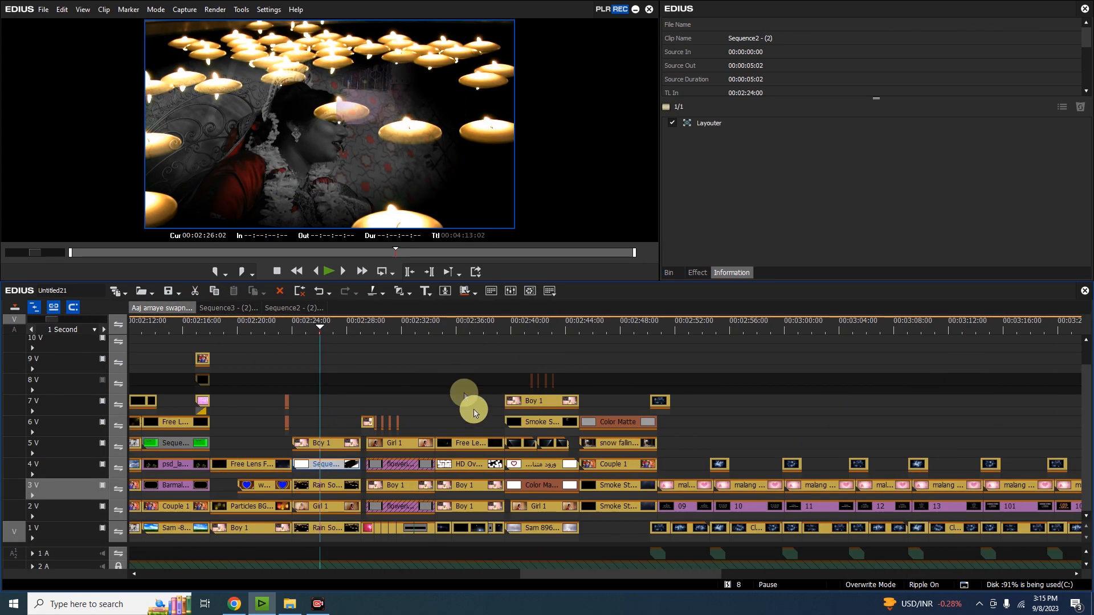
# Check Girl 1's effects on track 2 V, play the floating candles source on track 1 V, and preview up to 00:02:47:17
pyautogui.click(338, 506)
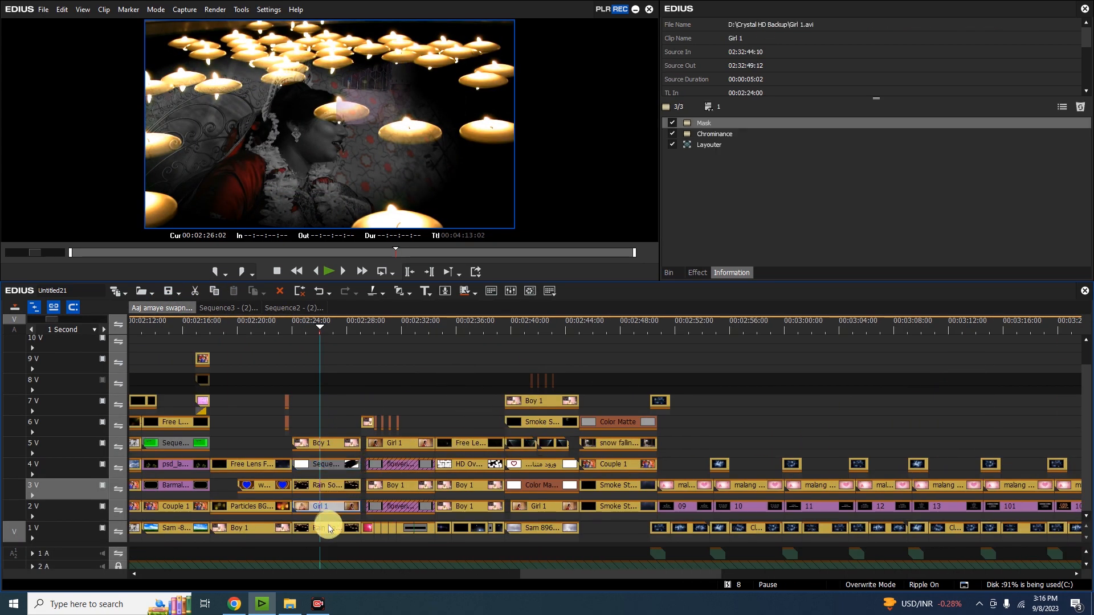
pyautogui.doubleClick(327, 527)
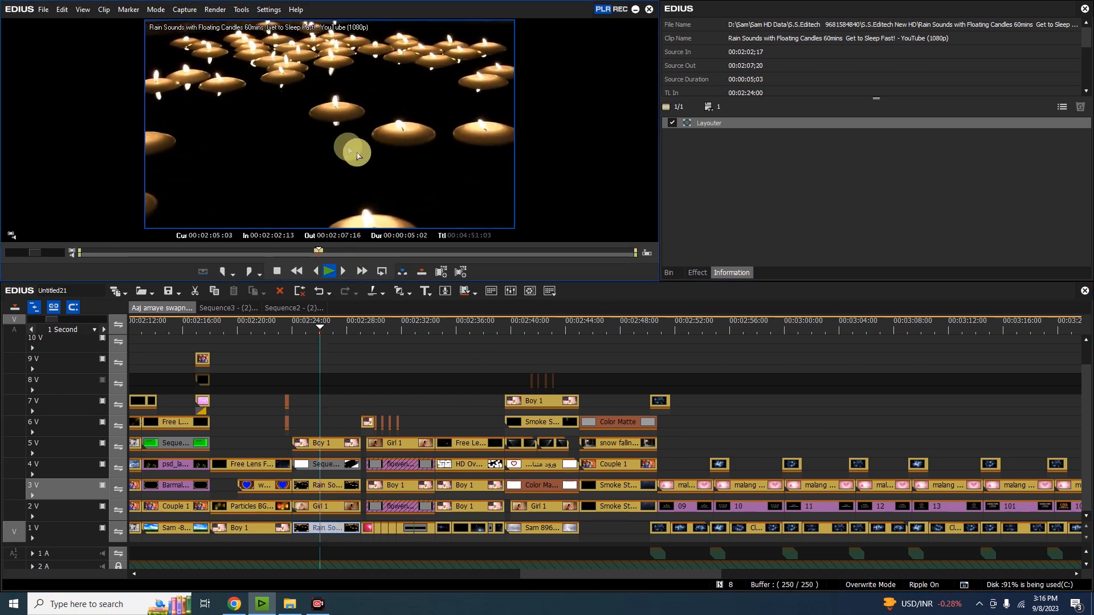
pyautogui.moveTo(327, 341); pyautogui.dragTo(616, 329)
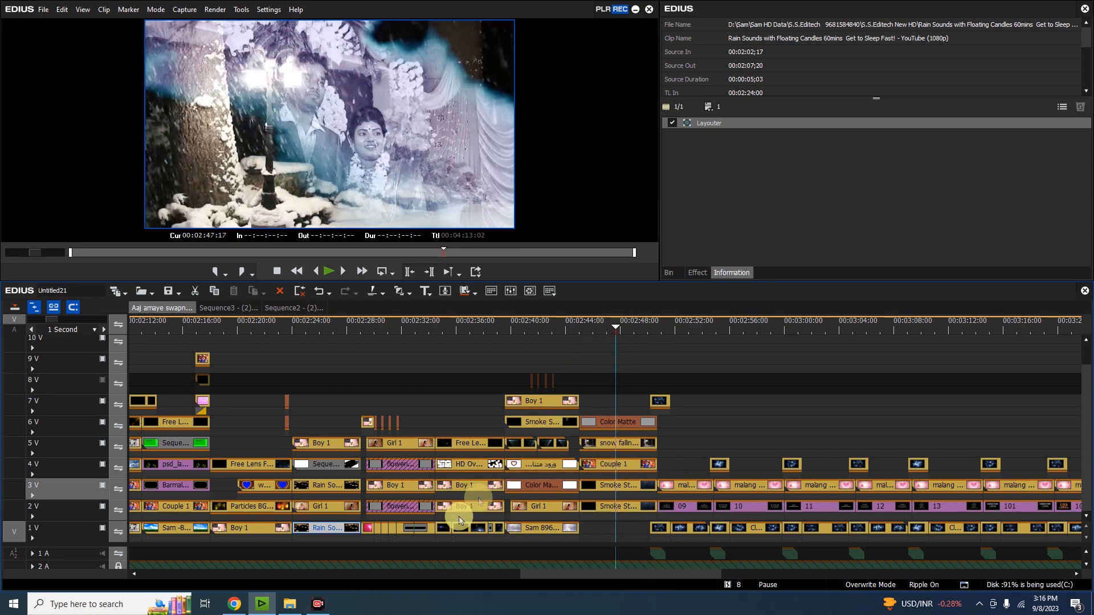
# Preview the final part of the timeline from 00:03:42:00 to 00:03:56:00
pyautogui.hotkey('ctrl', '-')
pyautogui.moveTo(500, 573); pyautogui.dragTo(675, 576)
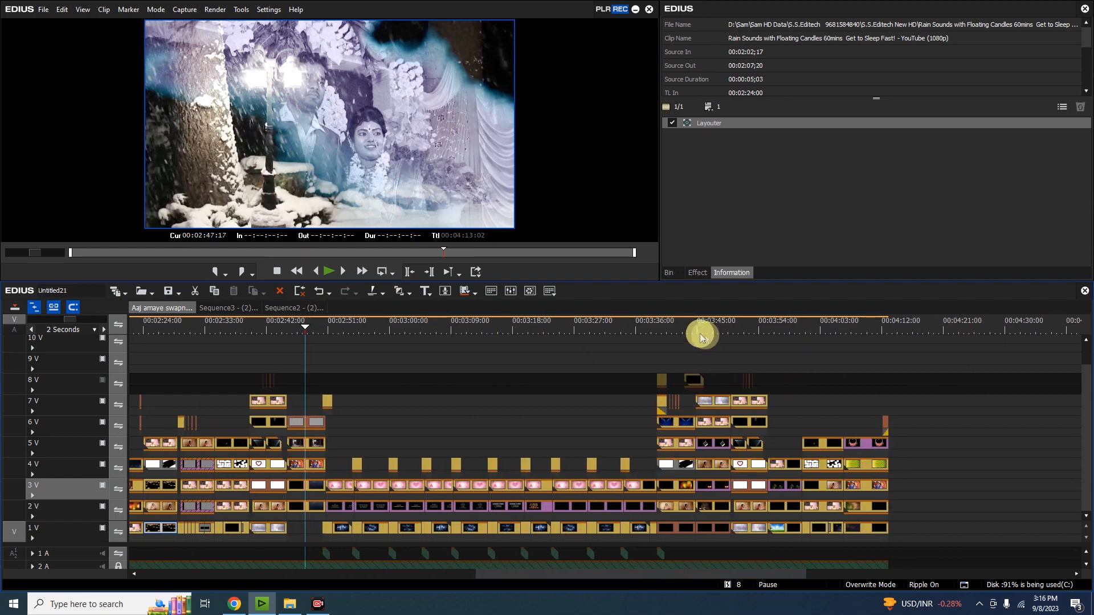
pyautogui.click(676, 319)
pyautogui.hotkey('ctrl', '+')
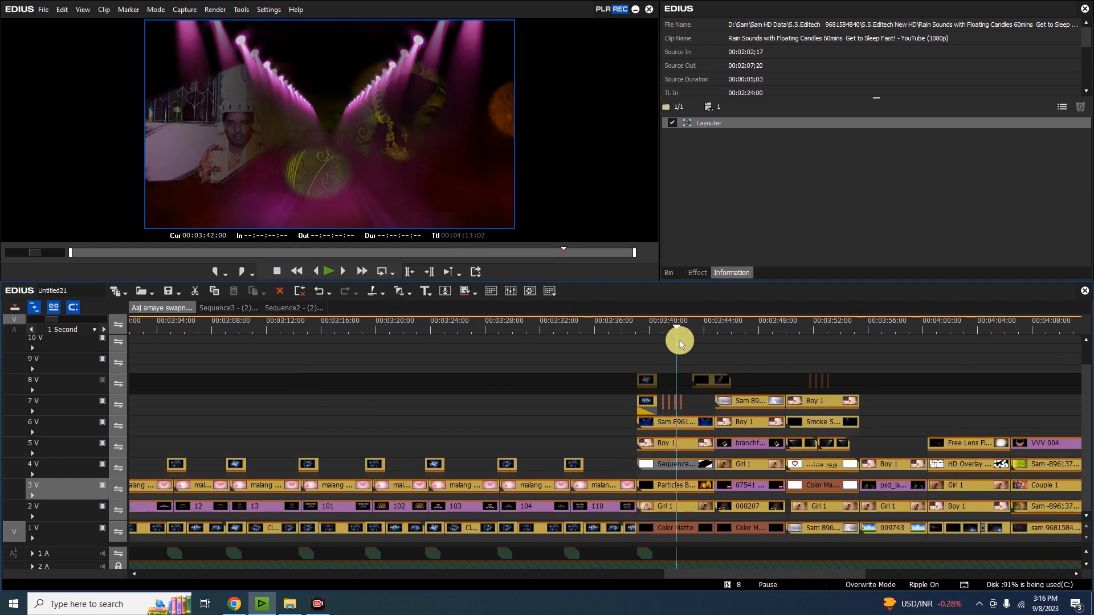
pyautogui.moveTo(738, 333); pyautogui.dragTo(826, 330)
pyautogui.hotkey('ctrl', '-')
pyautogui.hotkey('ctrl', '+')
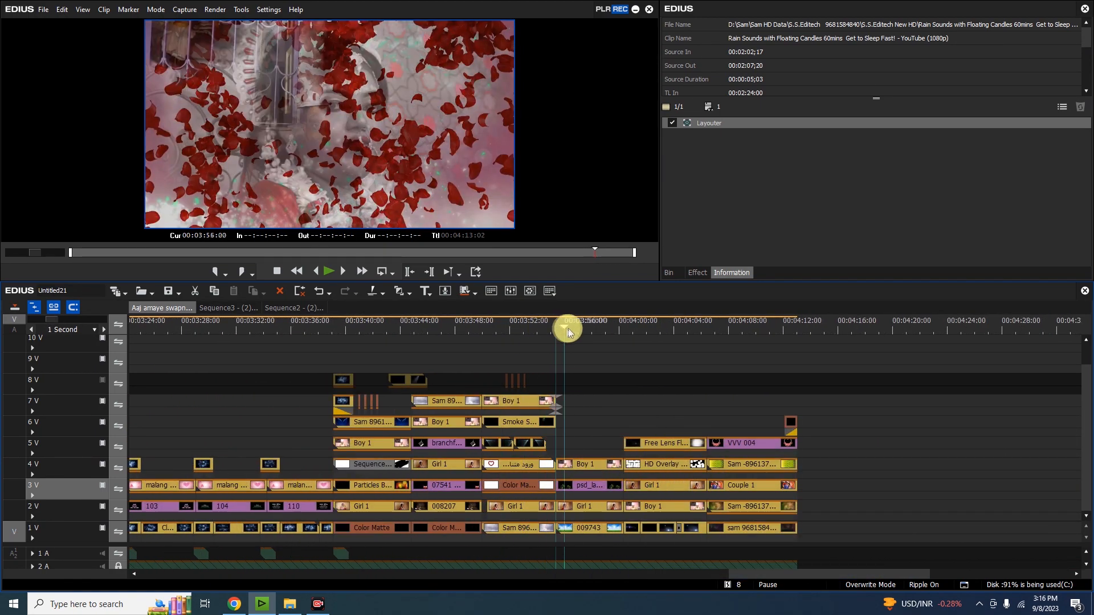